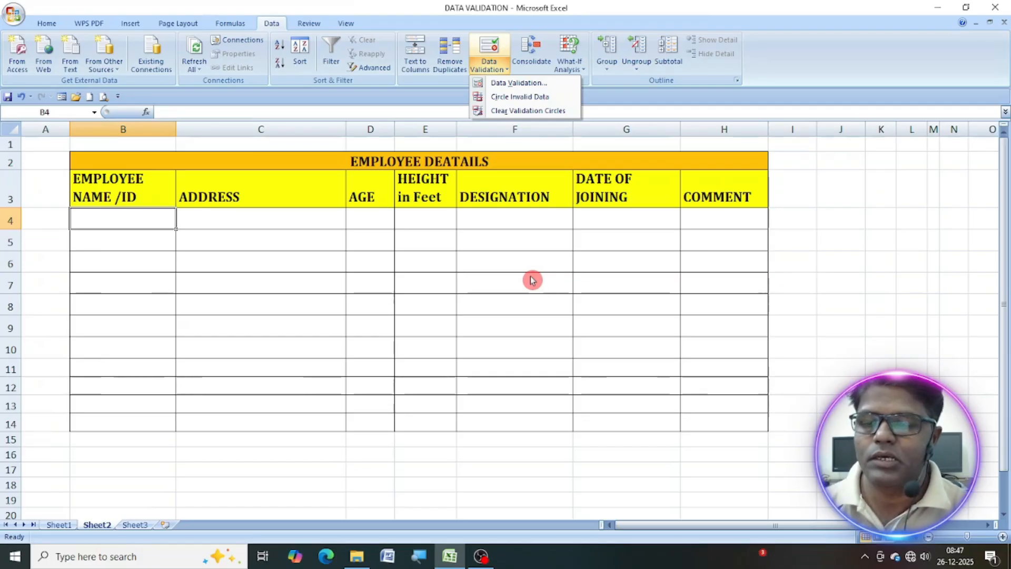
key(Escape)
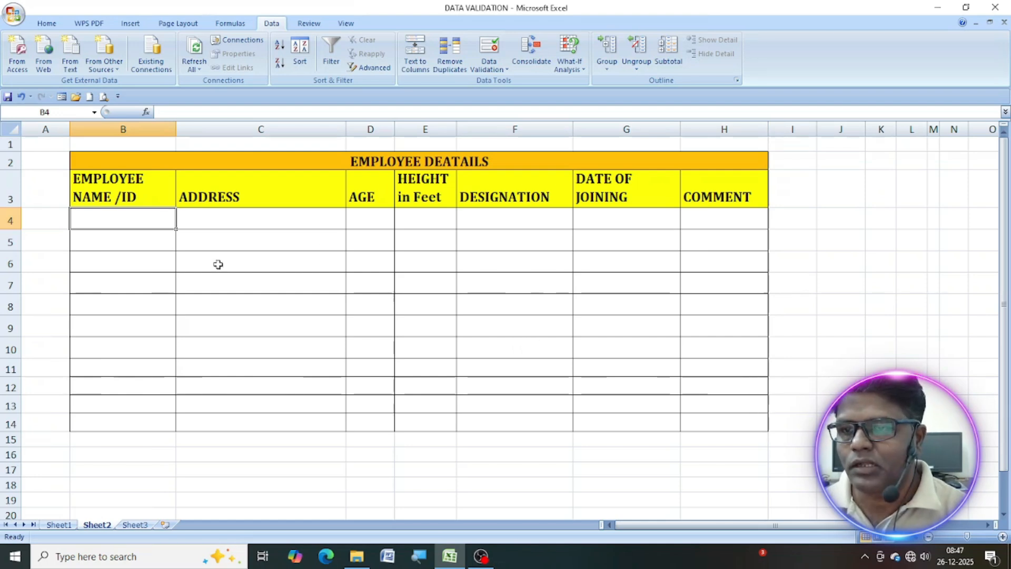
drag(107, 219, 111, 420)
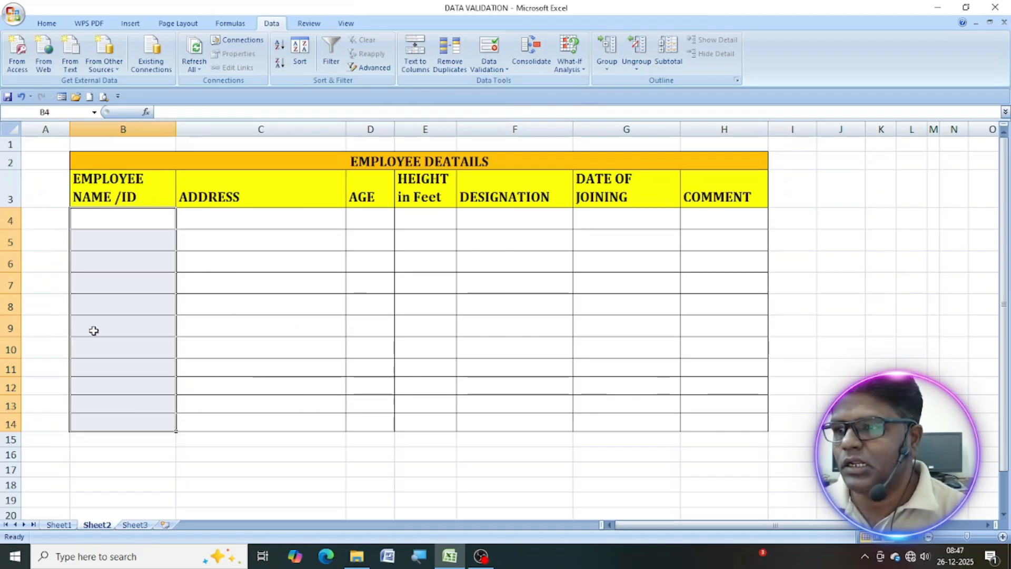
click(102, 227)
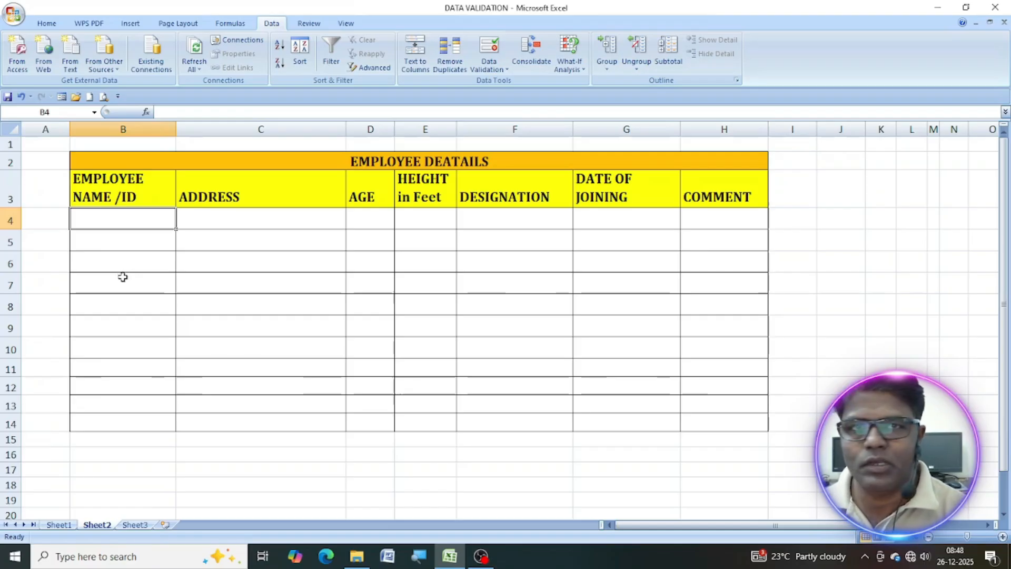
Open the data validation settings for cells B4:B14 and leave the allowed criteria at Any value.
drag(123, 219, 120, 424)
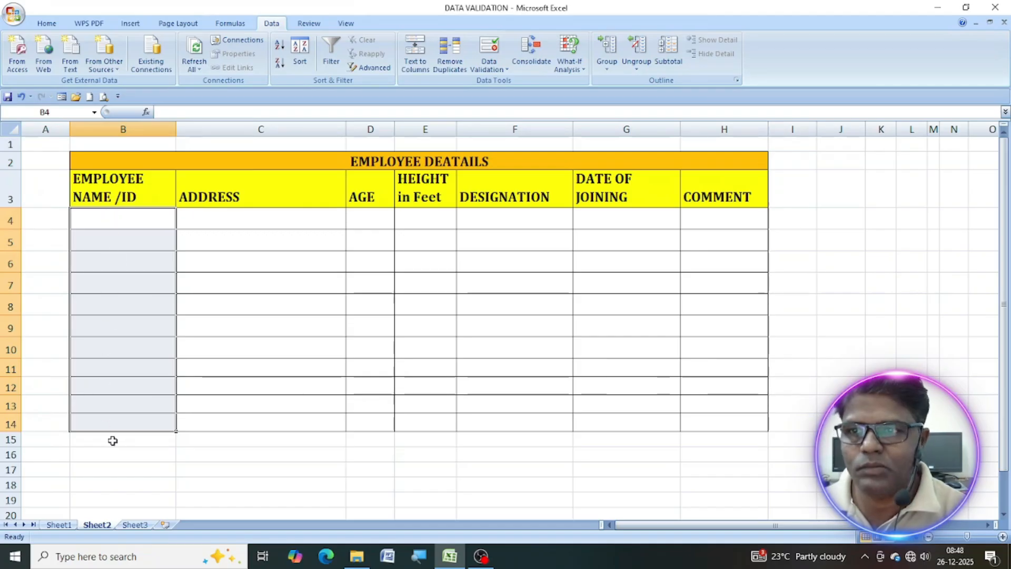
click(489, 71)
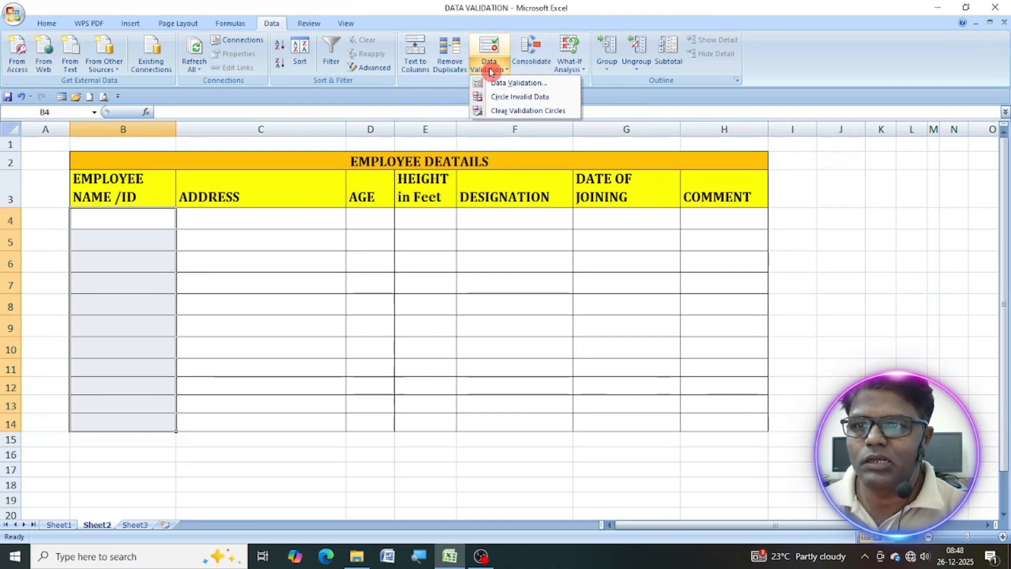
click(518, 83)
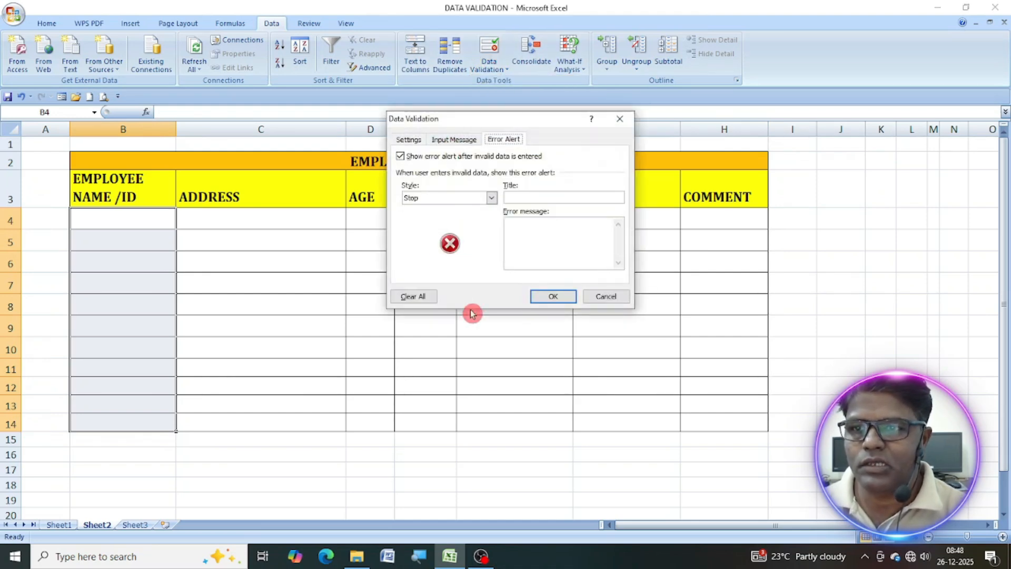
click(410, 139)
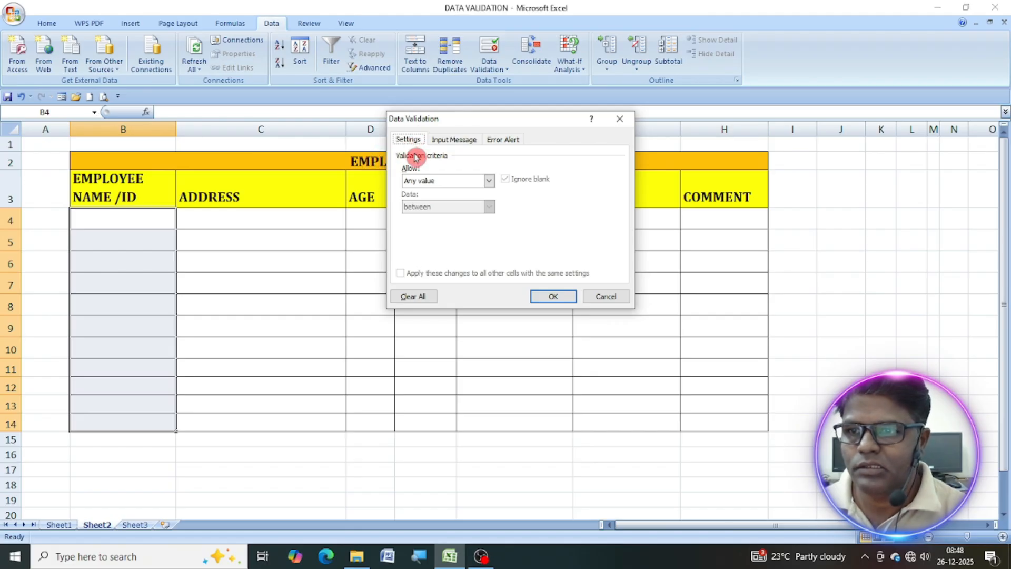
click(461, 139)
click(508, 142)
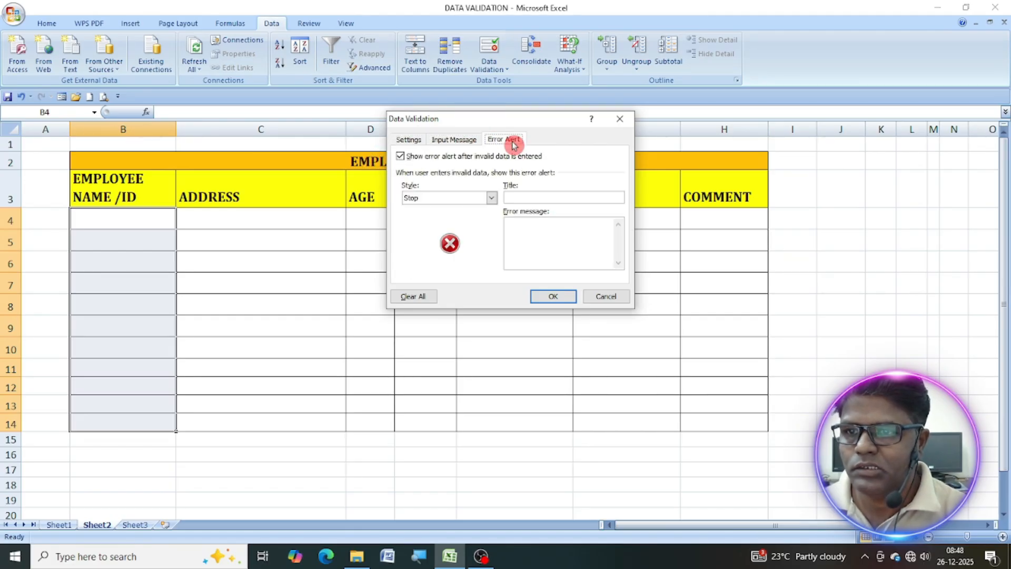
click(404, 142)
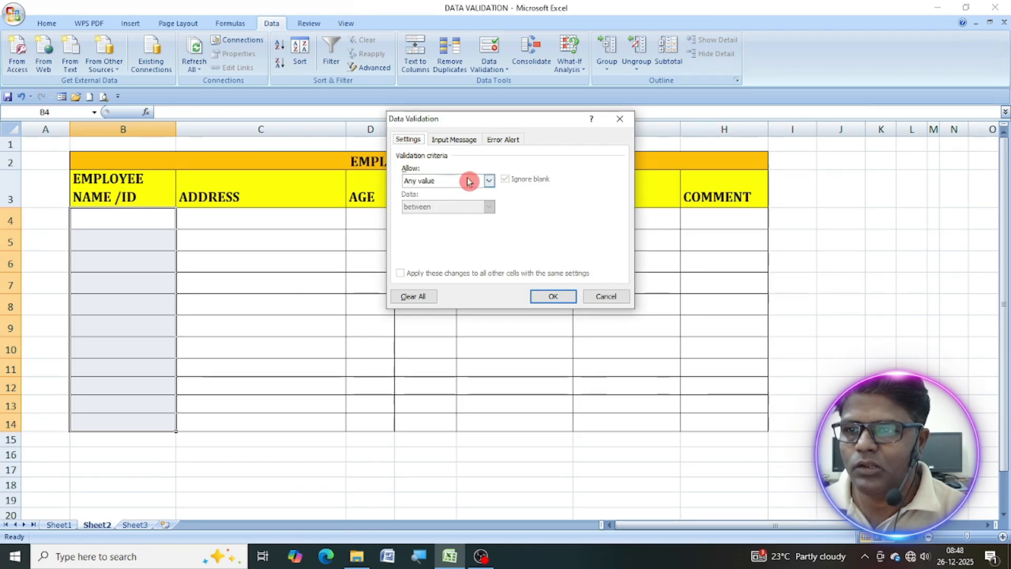
click(488, 181)
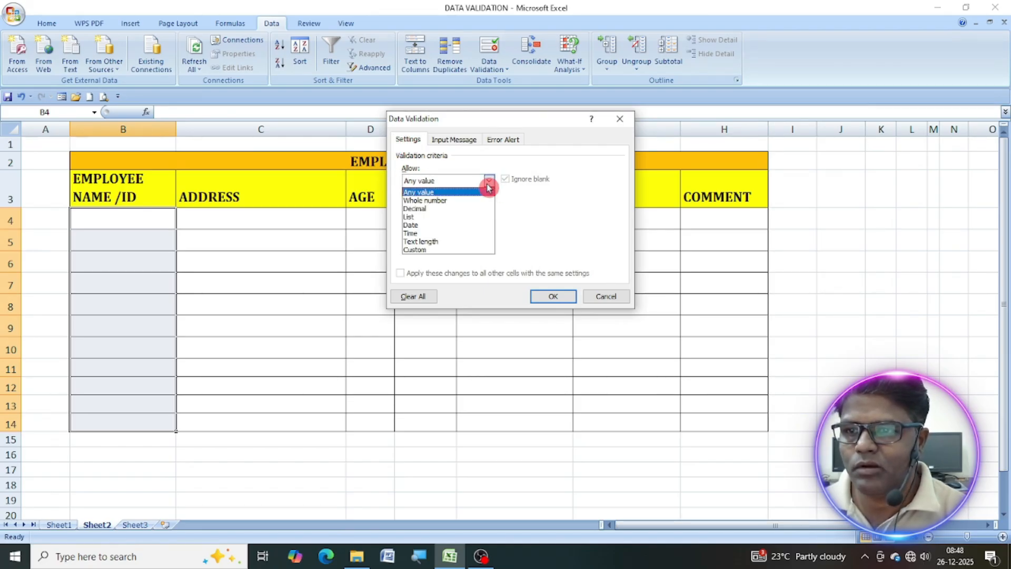
click(427, 200)
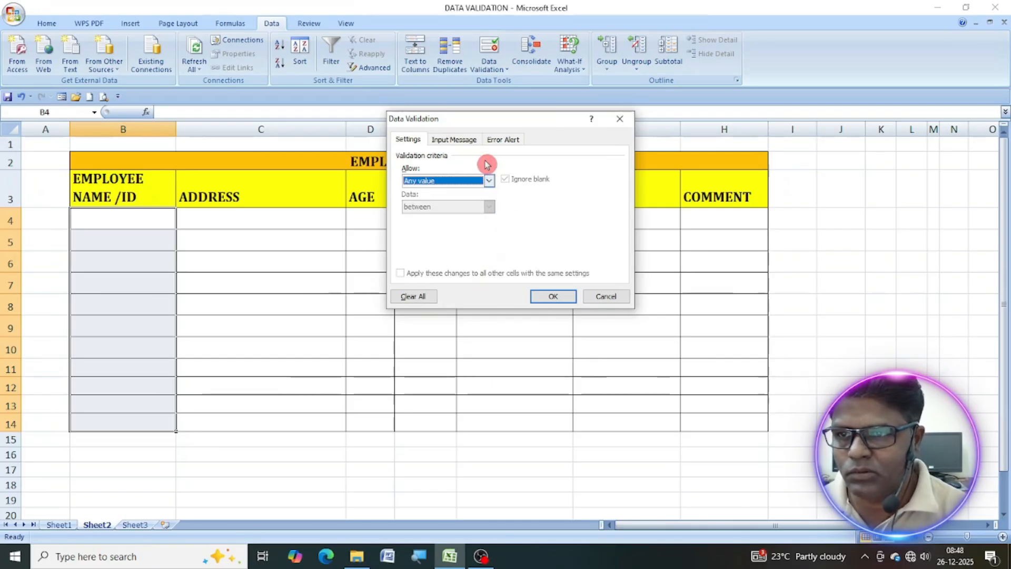
Title the validation input message for the employee name column "Employee Name/Id".
click(458, 140)
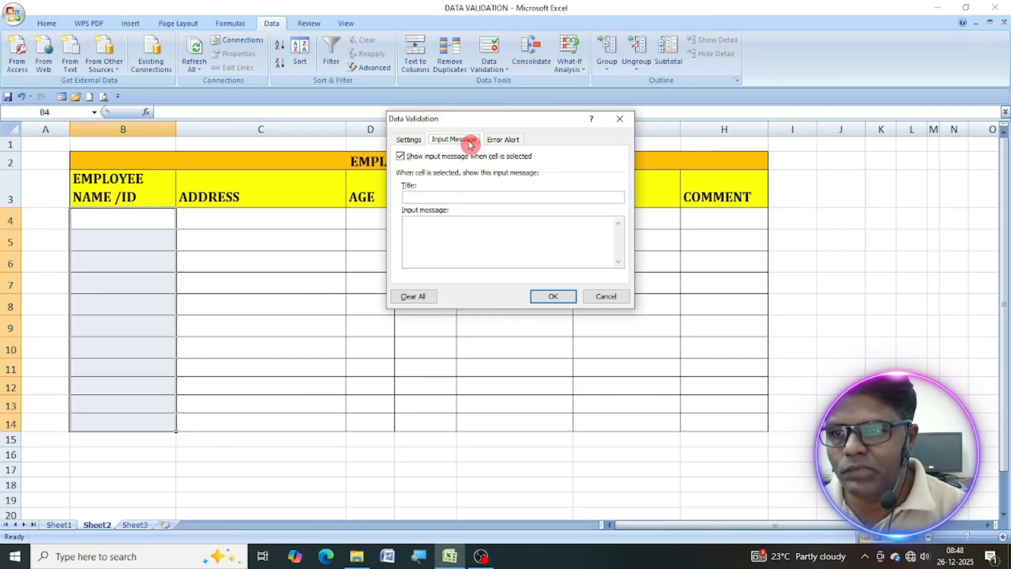
click(433, 196)
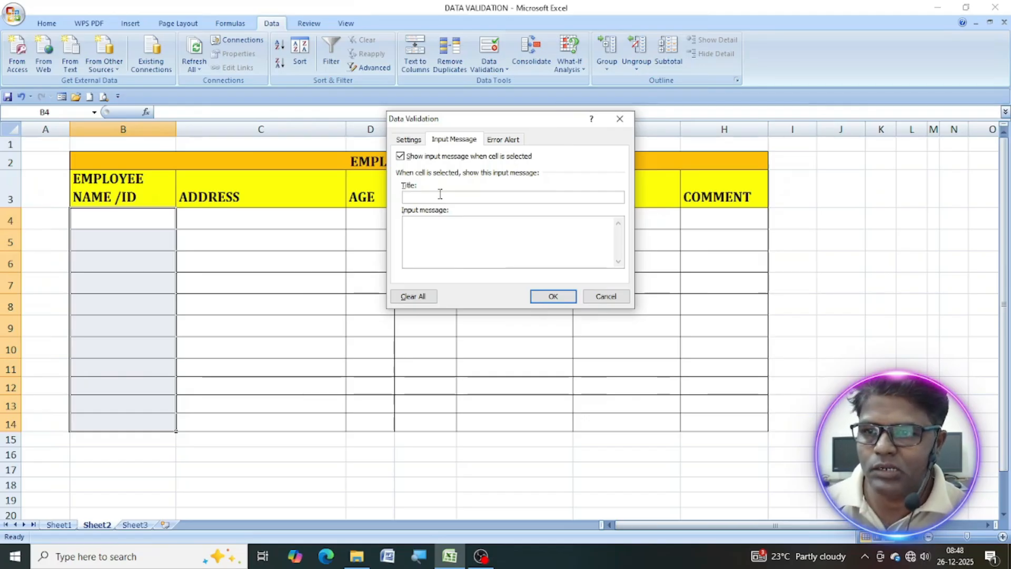
drag(392, 209, 428, 206)
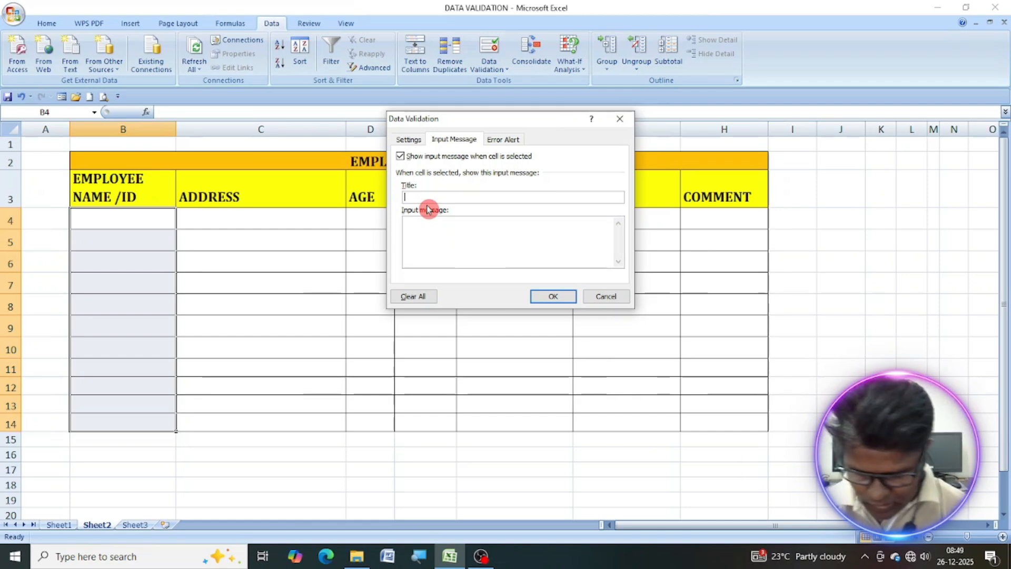
text(m)
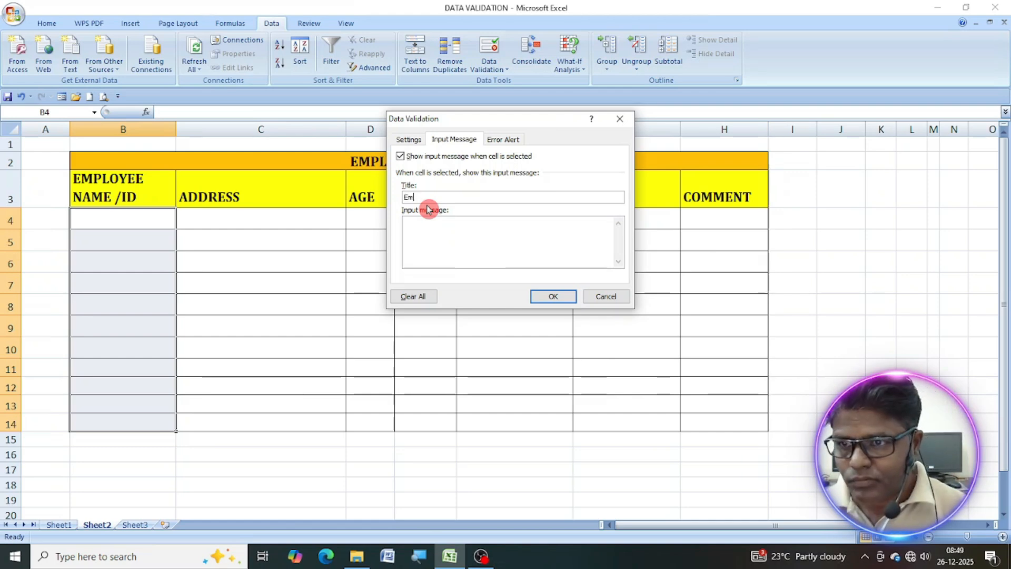
text(ployee )
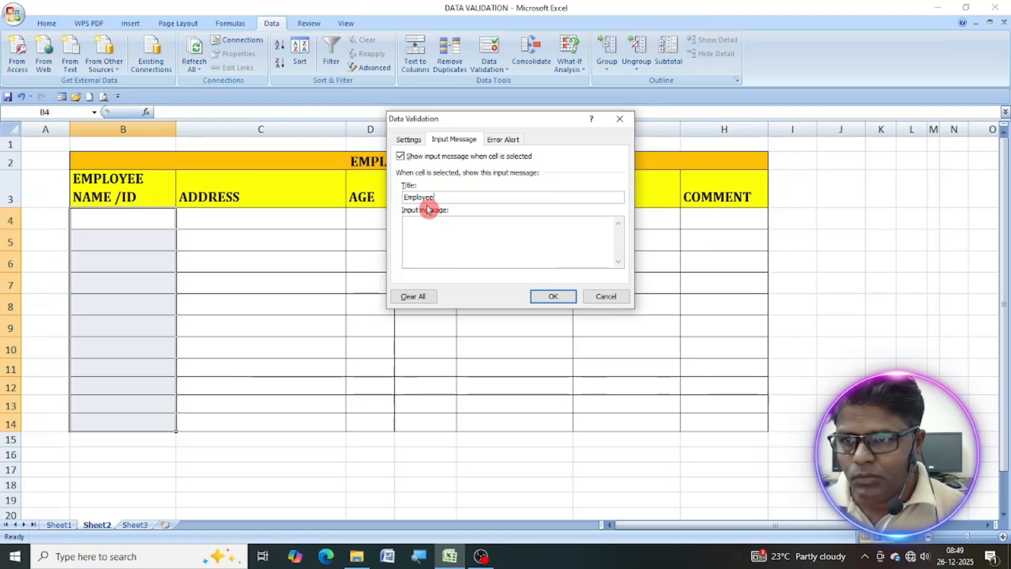
text(Name)
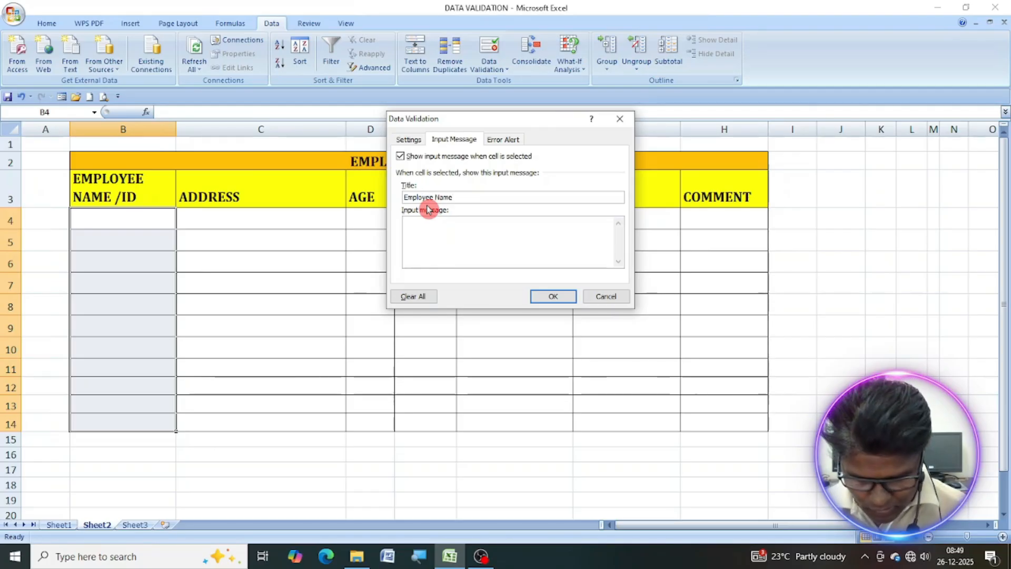
text(/Id)
Set the input message text to "Enter Employee name or Id" and apply the validation with the default Stop error alert.
click(430, 227)
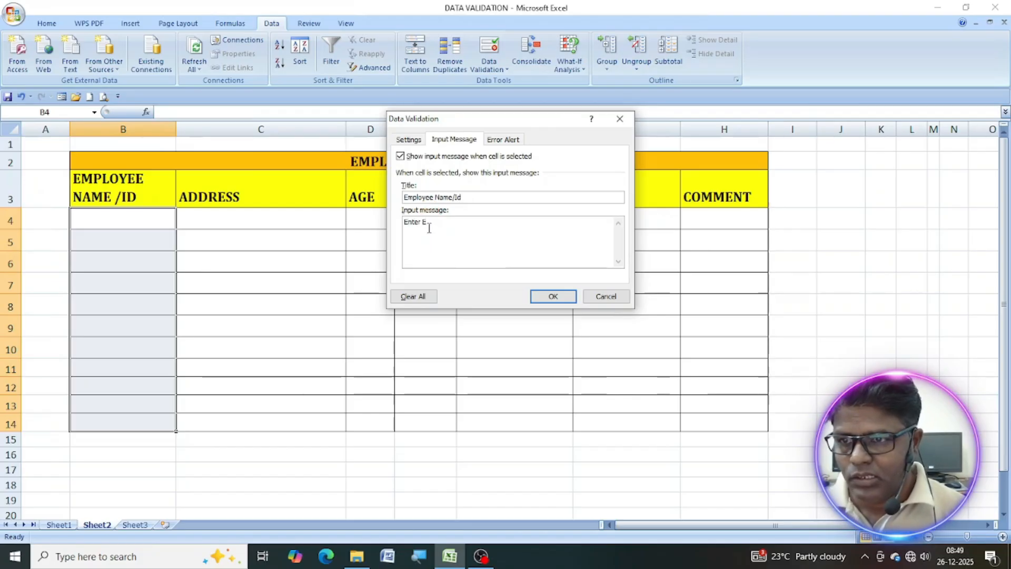
text(Enter Employee name or Id)
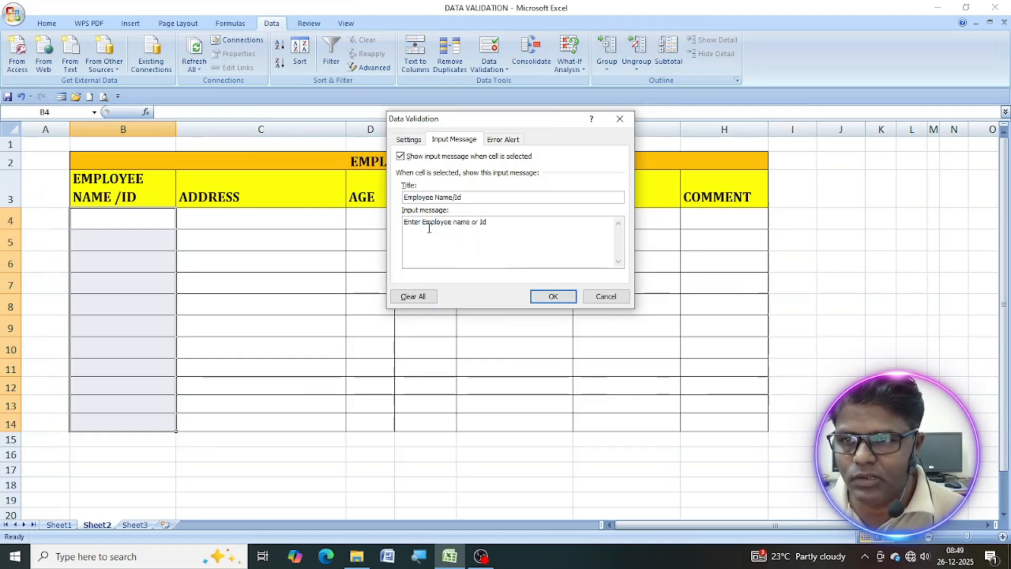
click(510, 139)
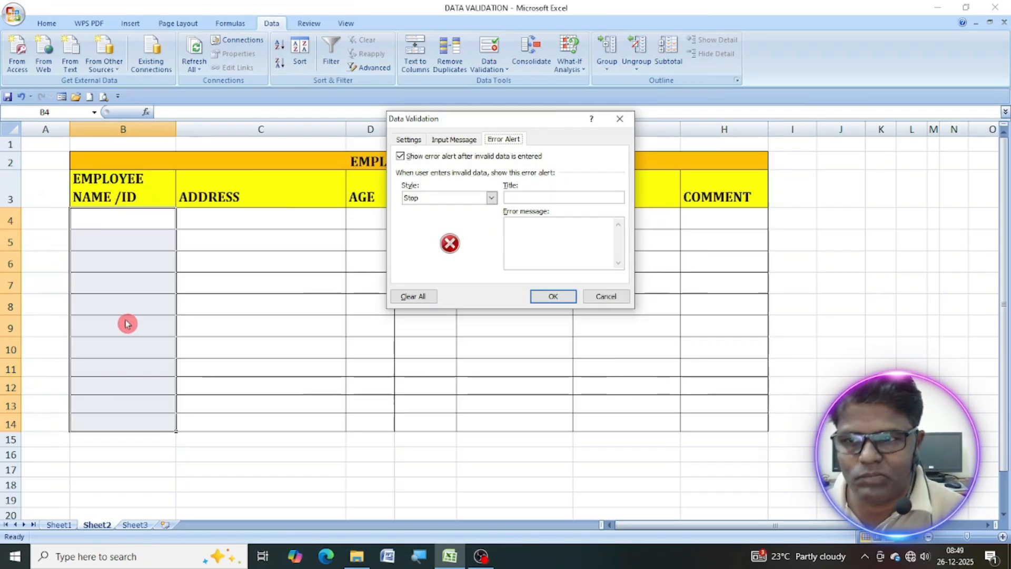
click(554, 301)
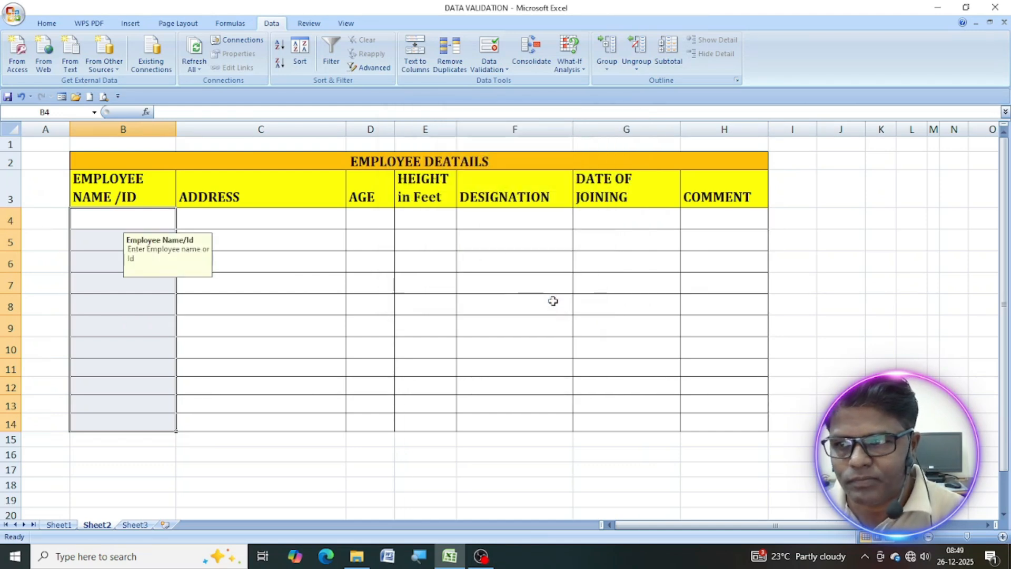
Enter an employee's full name in cell B4 to try out the input message.
click(111, 219)
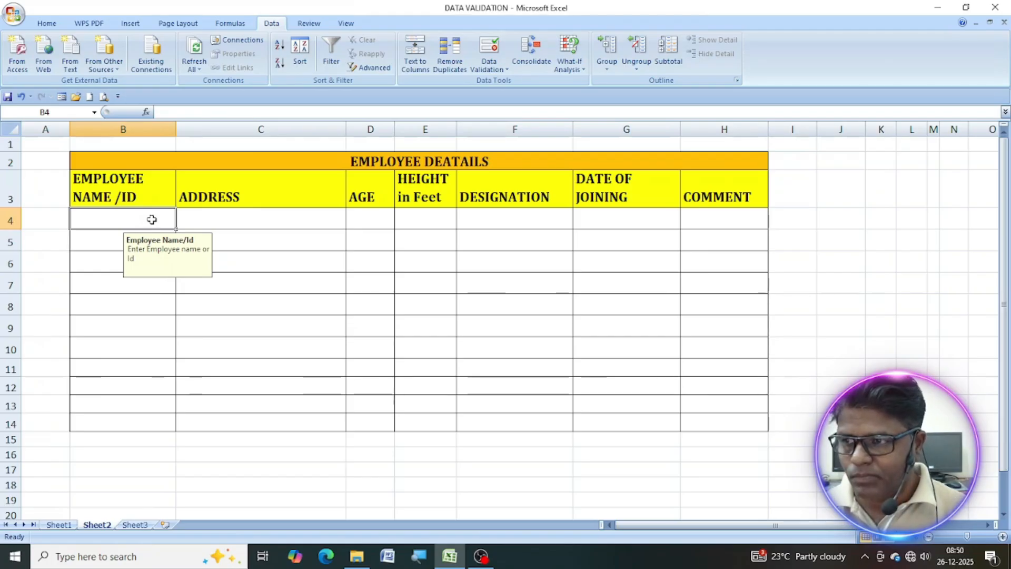
text(Arun )
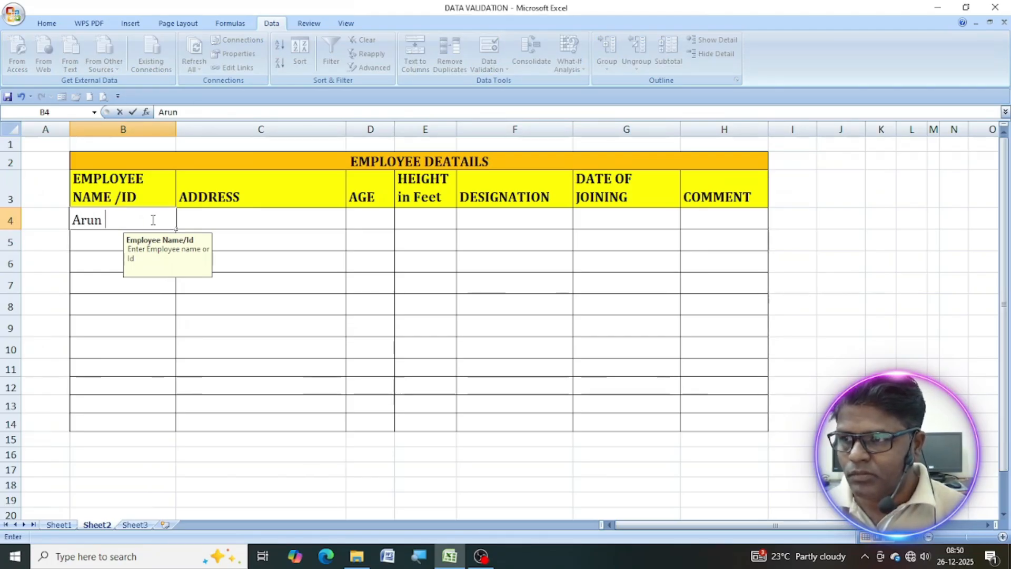
text(pa)
key(BackSpace)
key(BackSpace)
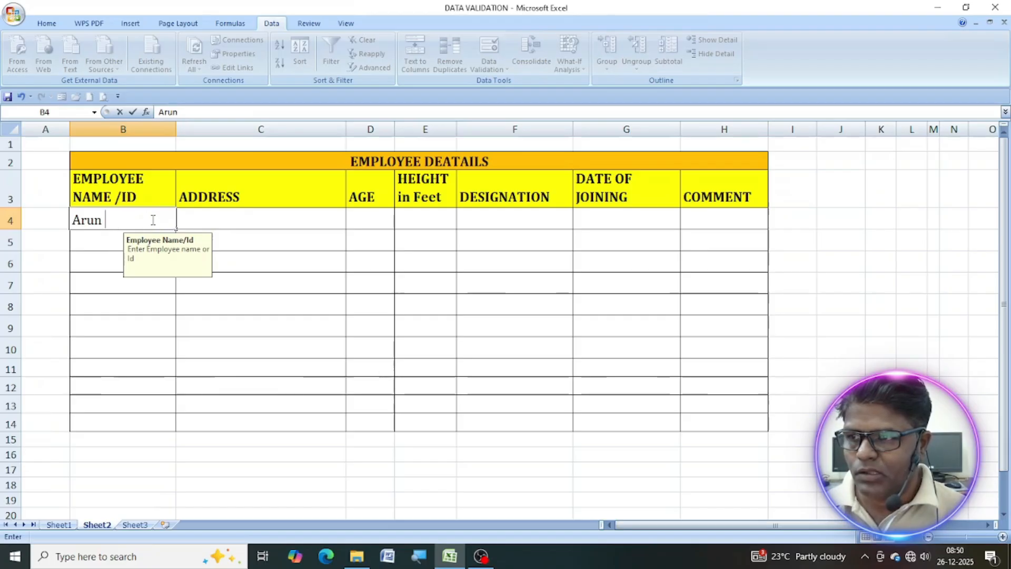
text(Patil)
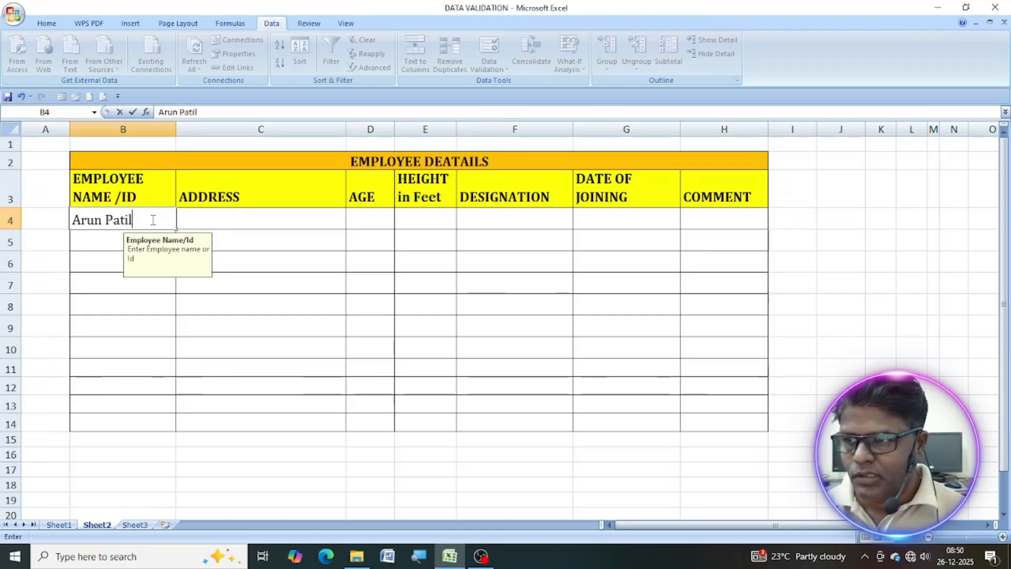
key(Return)
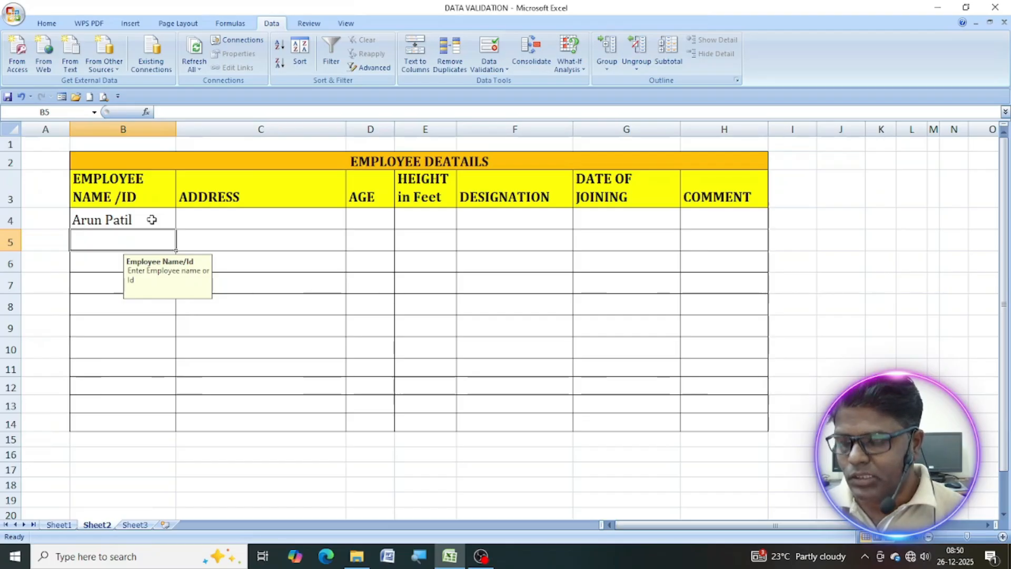
Enter an employee ID in cell B5 and check the input message on other cells of the column.
text(E)
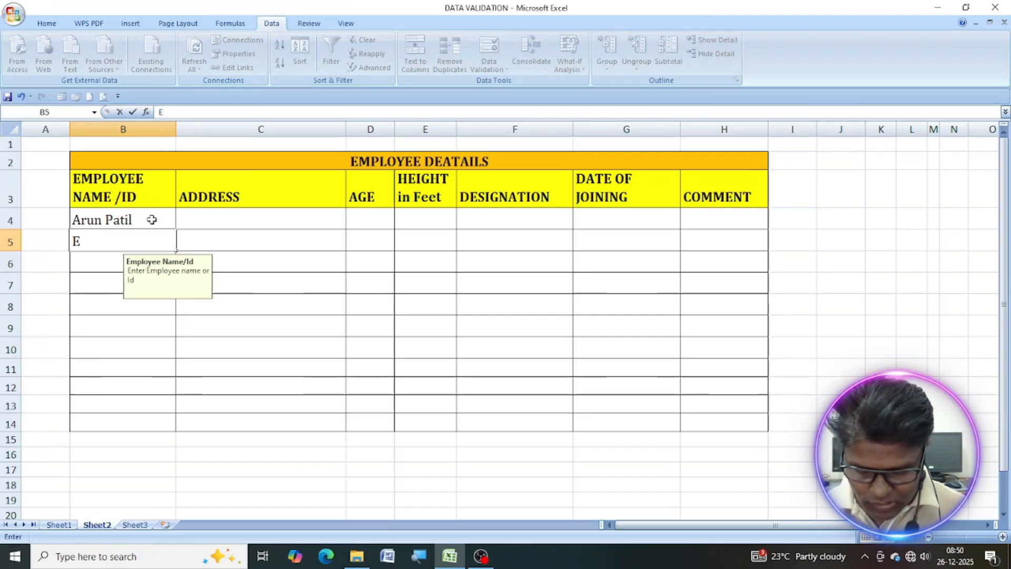
text(-256)
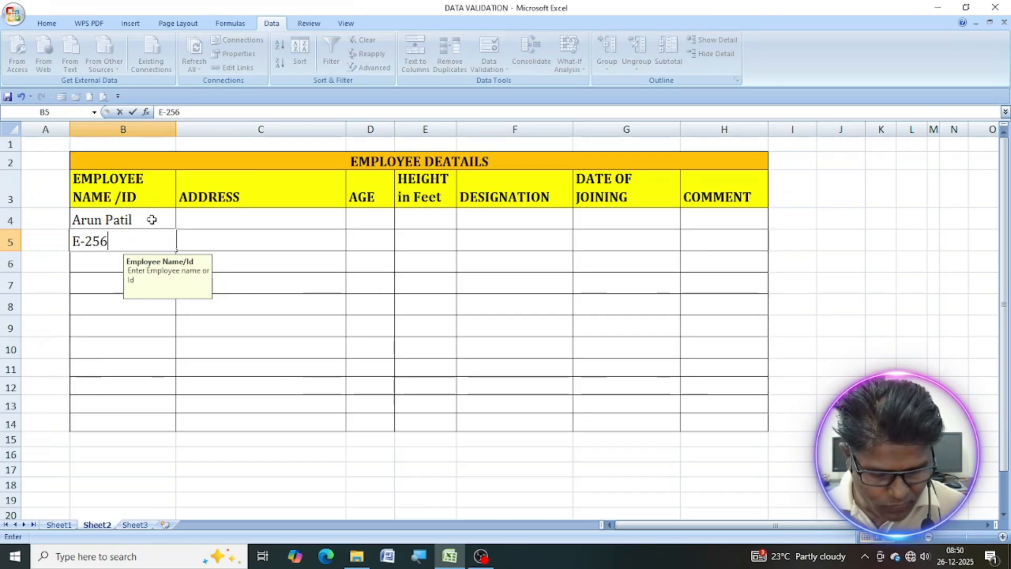
text(3)
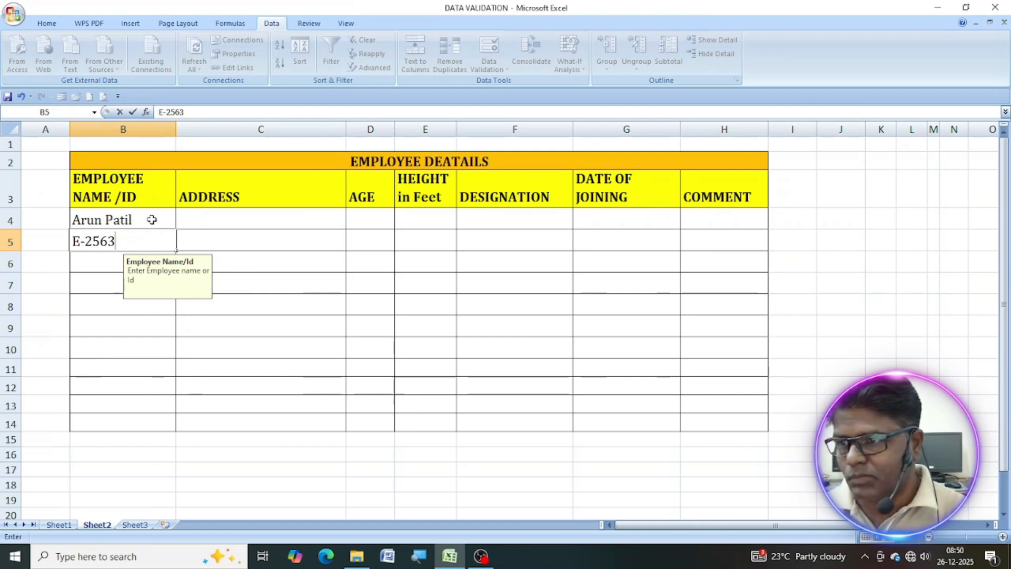
click(88, 272)
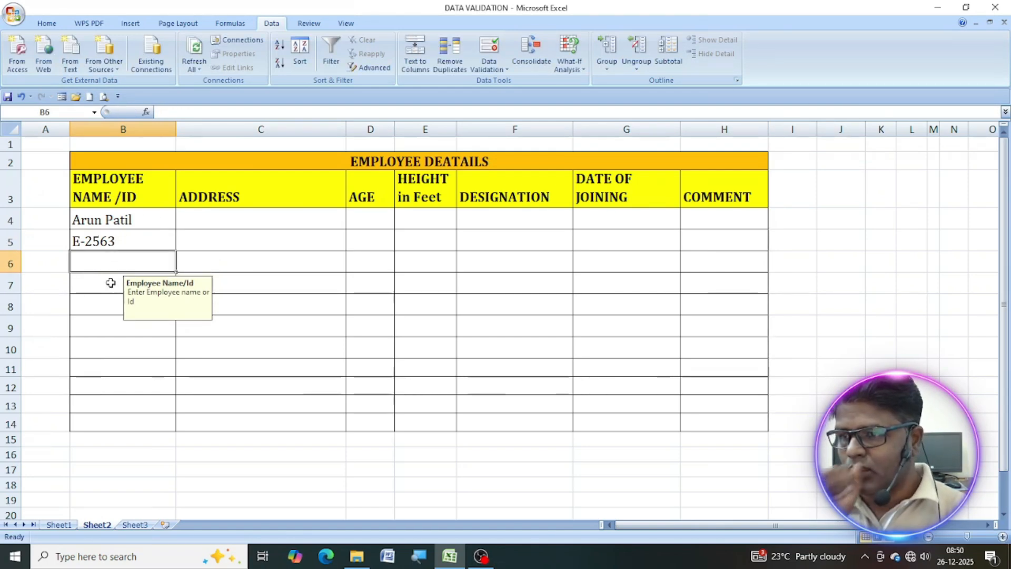
click(125, 216)
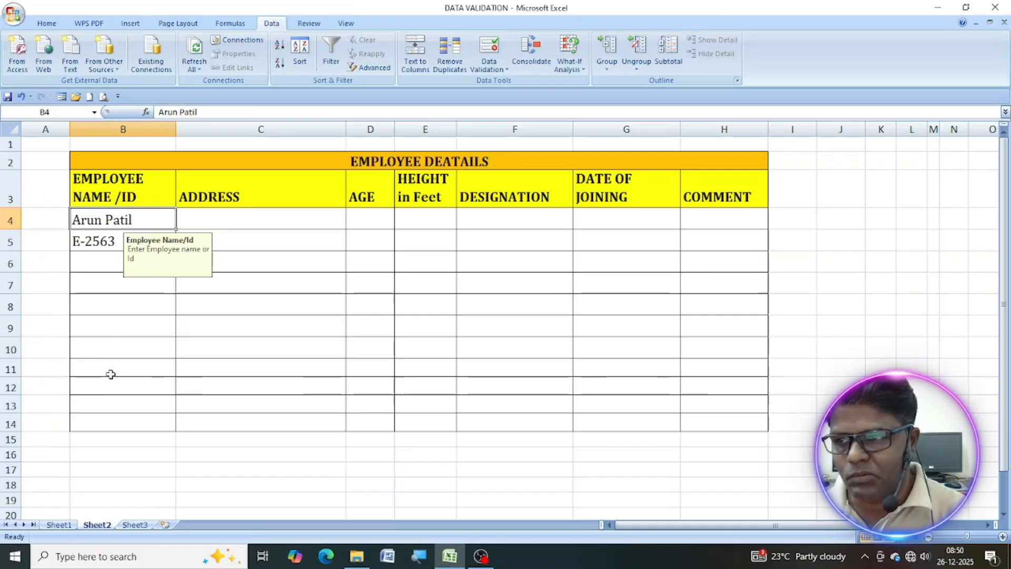
Start a data validation rule for the address cells C4:C14 that allows values by text length.
click(266, 220)
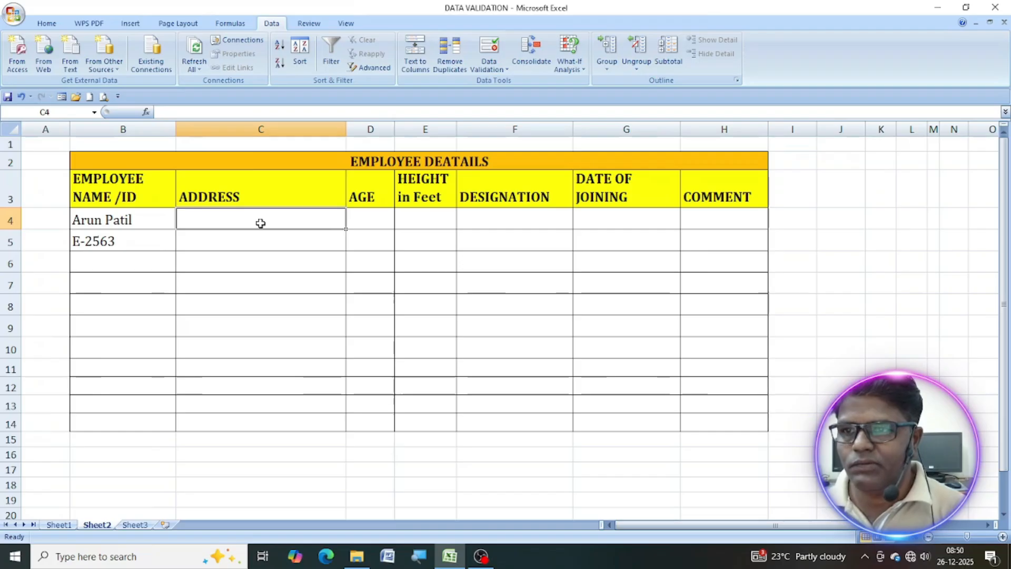
drag(261, 223, 261, 420)
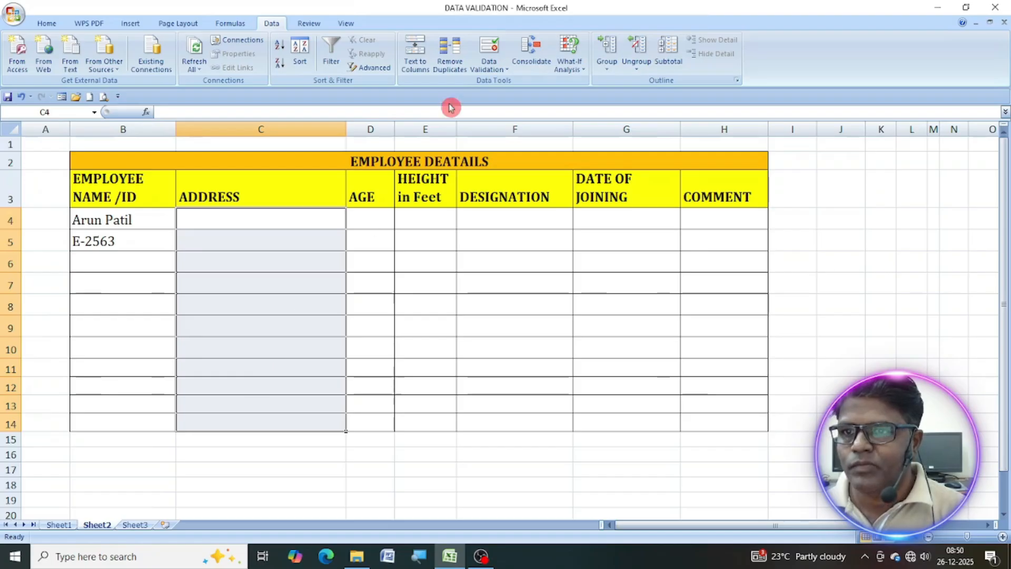
click(489, 65)
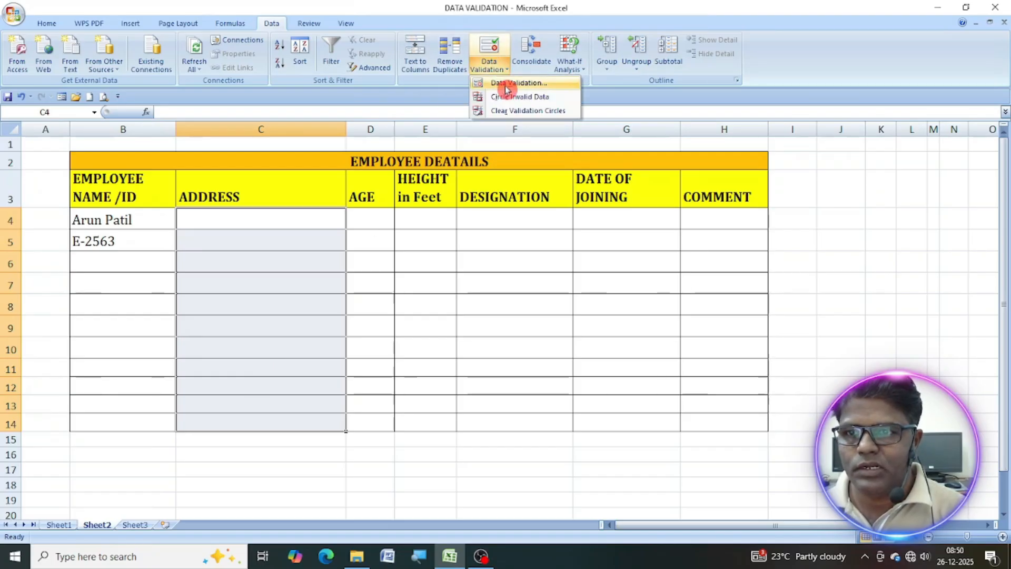
click(507, 84)
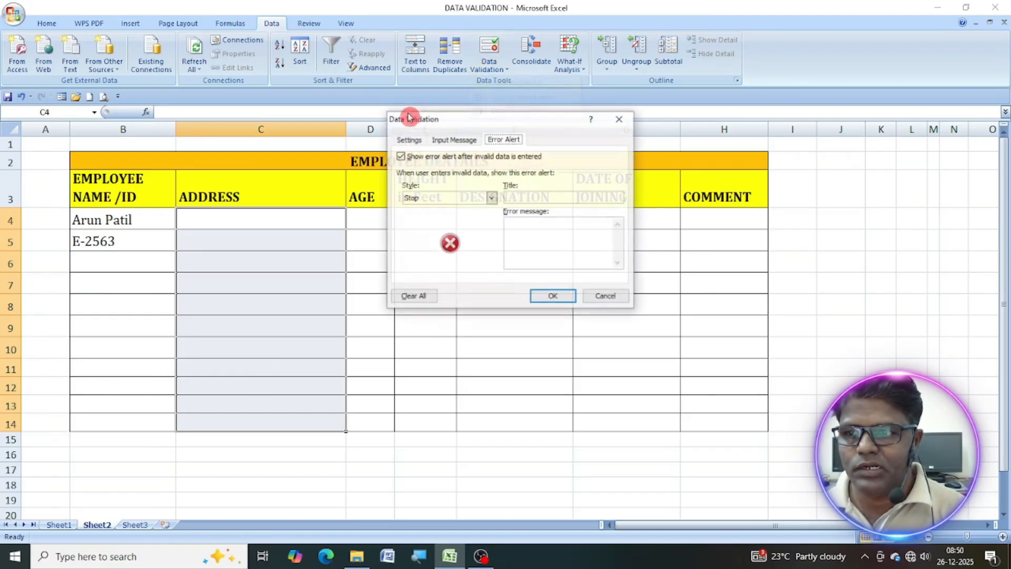
click(421, 142)
click(489, 181)
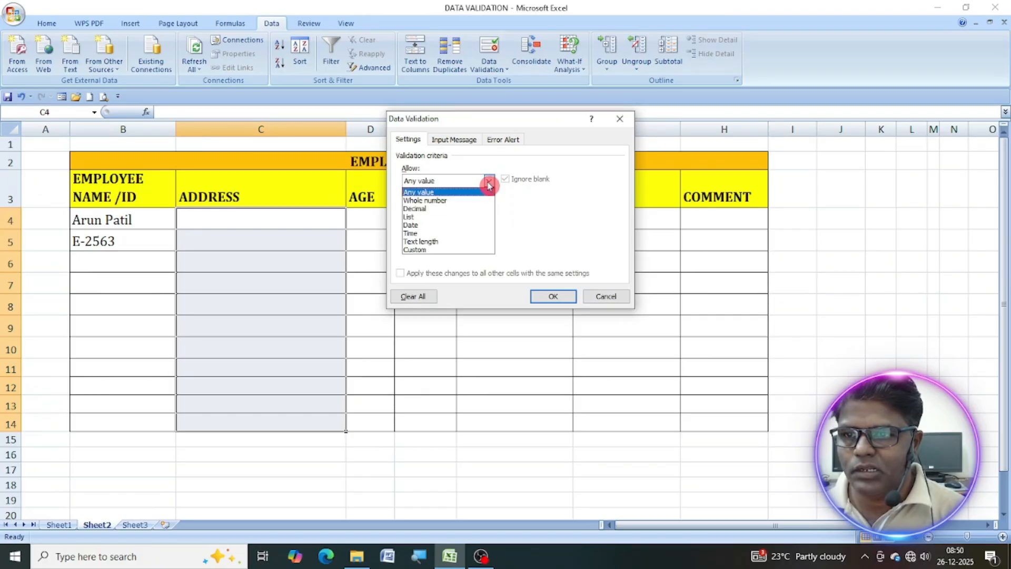
click(420, 241)
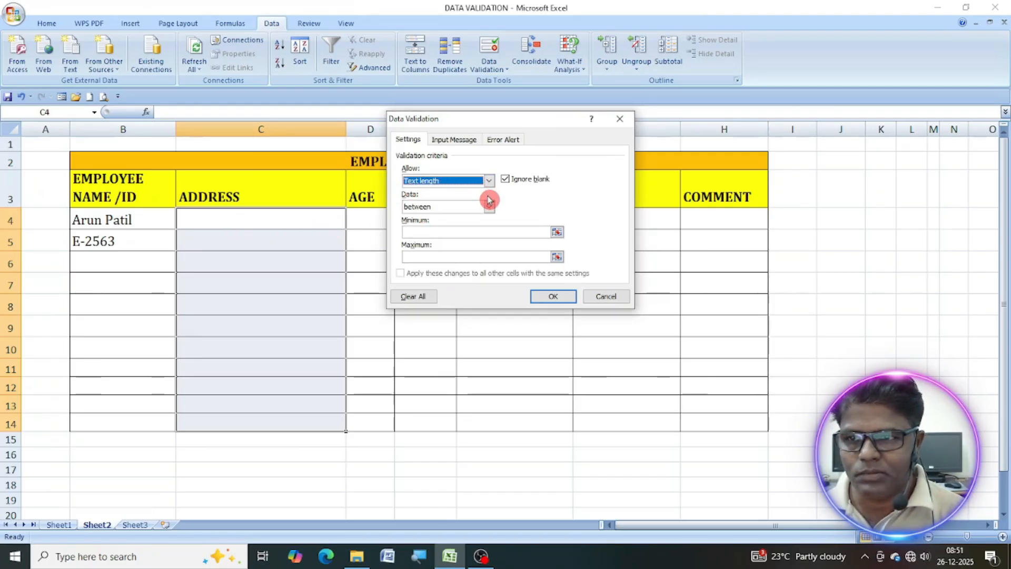
Limit the address text length to less than or equal to a maximum of 20.
click(490, 208)
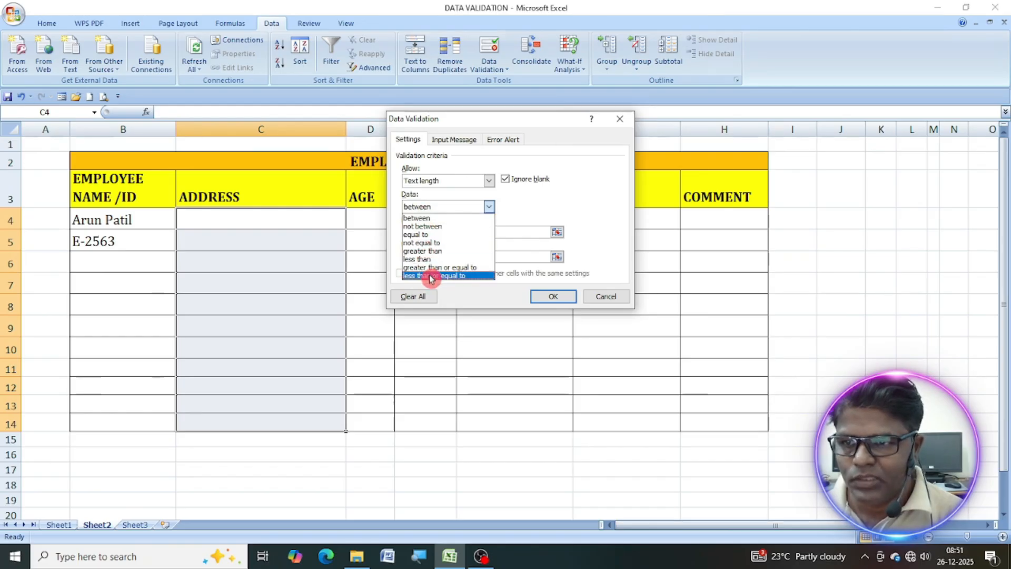
click(468, 277)
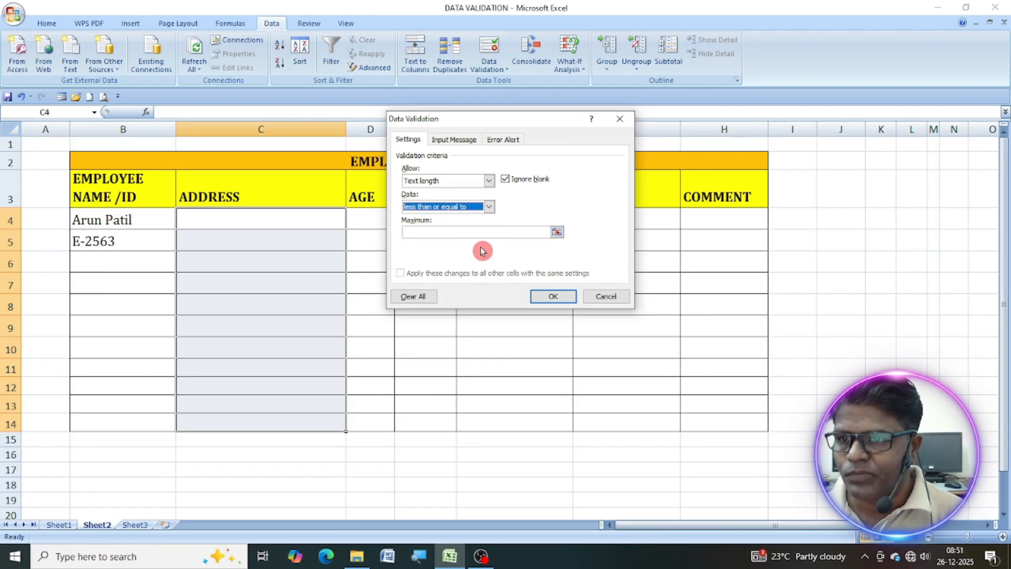
click(458, 233)
click(556, 233)
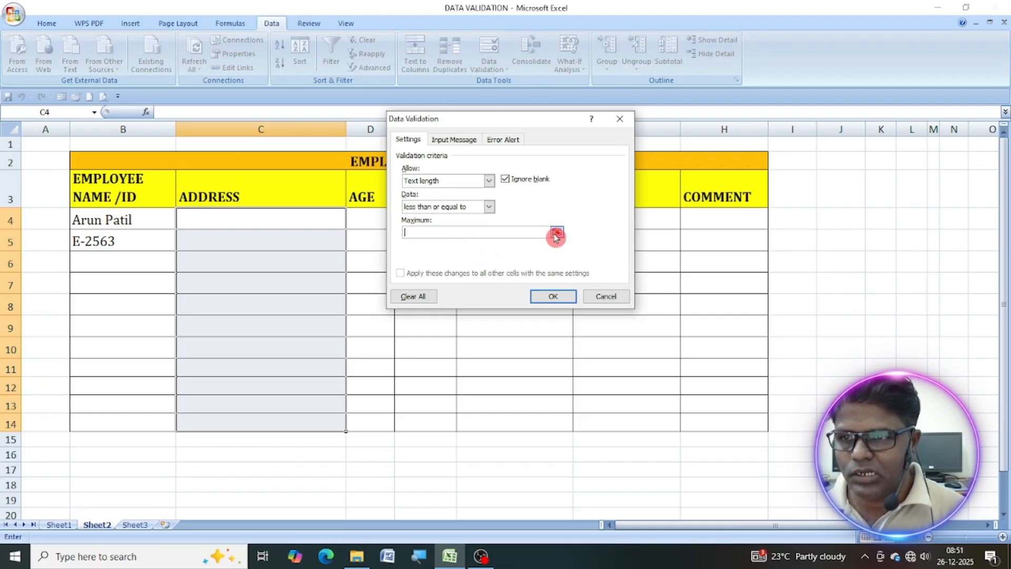
text(20)
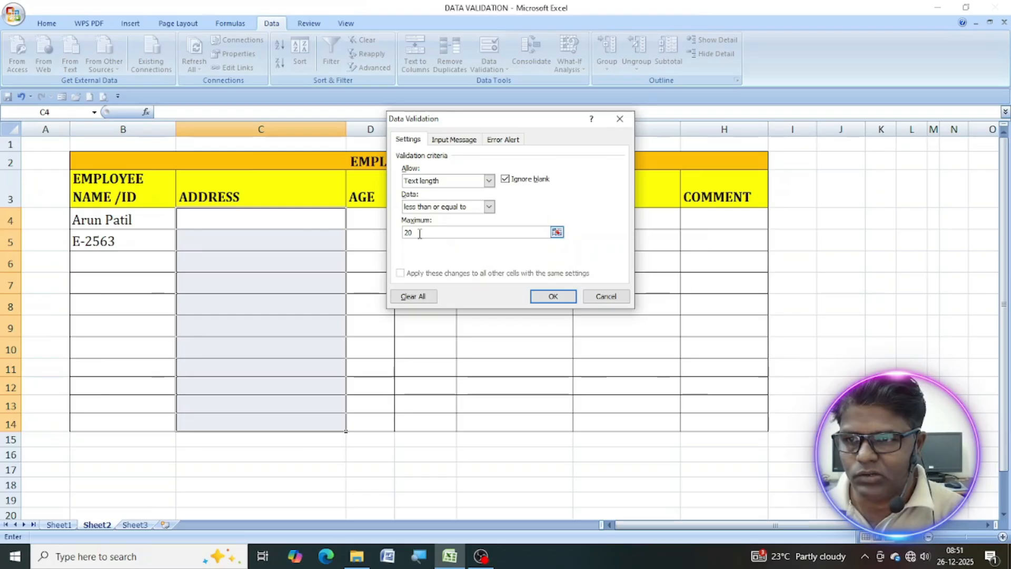
Add an input message for the address cells titled "Address:" with the text "Enter Employee address shortly".
click(463, 140)
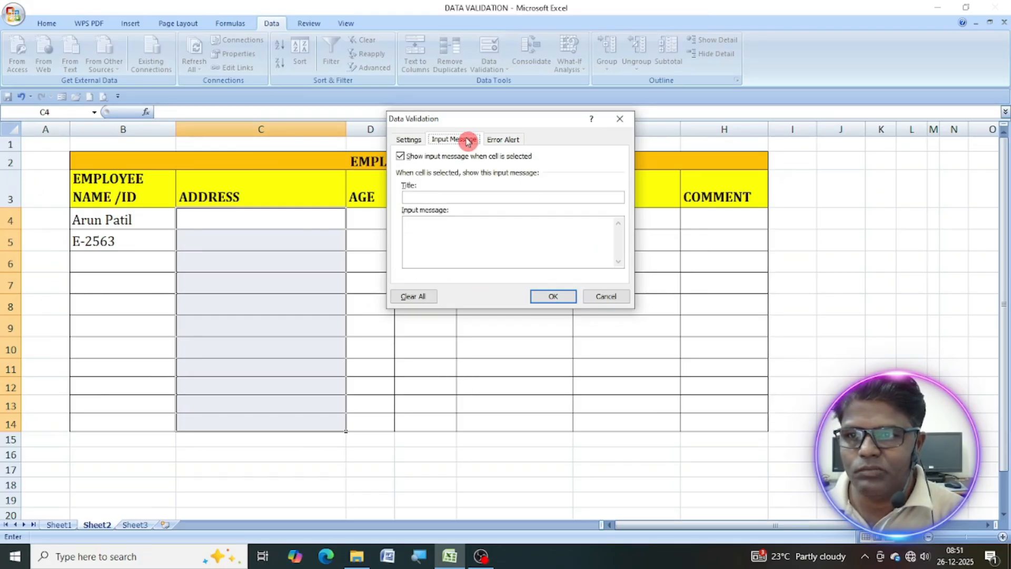
click(421, 198)
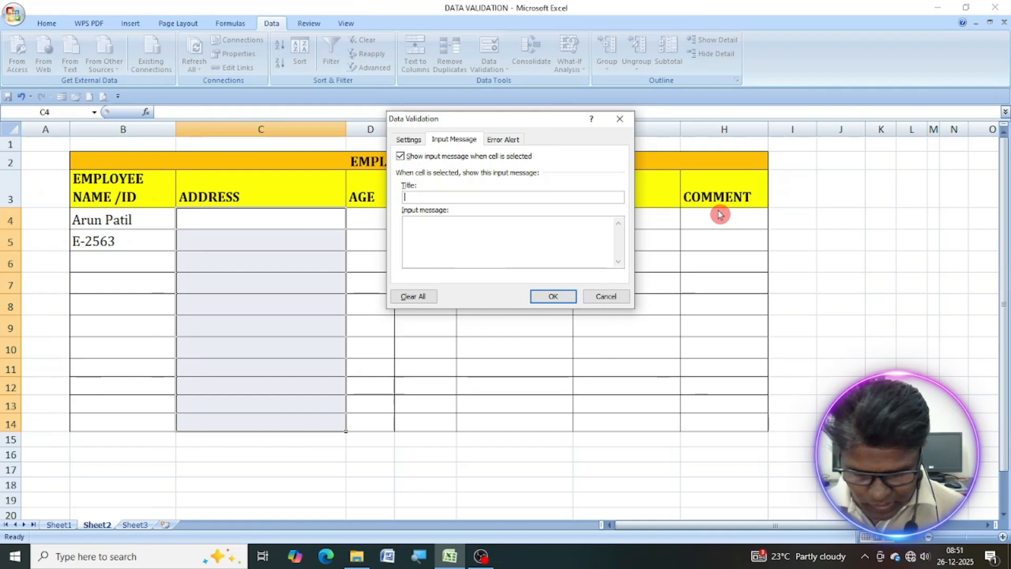
text(Address)
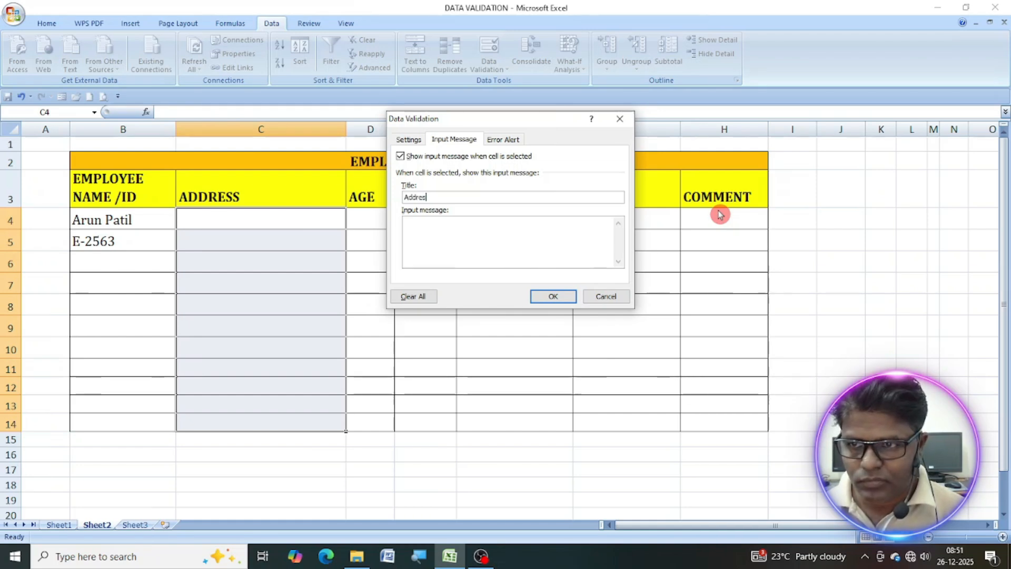
text(:)
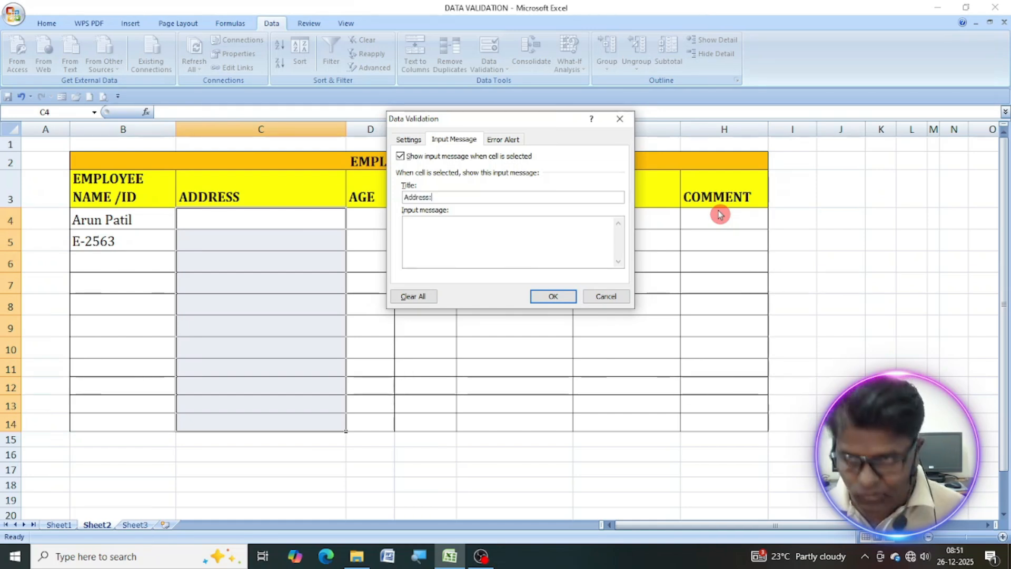
click(522, 234)
text(Ente)
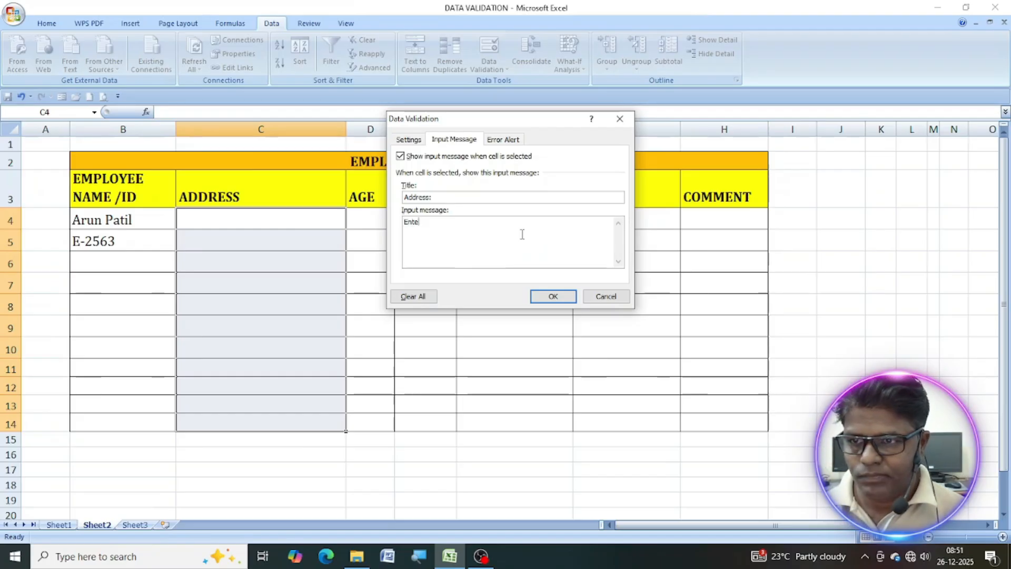
text(r Employee address)
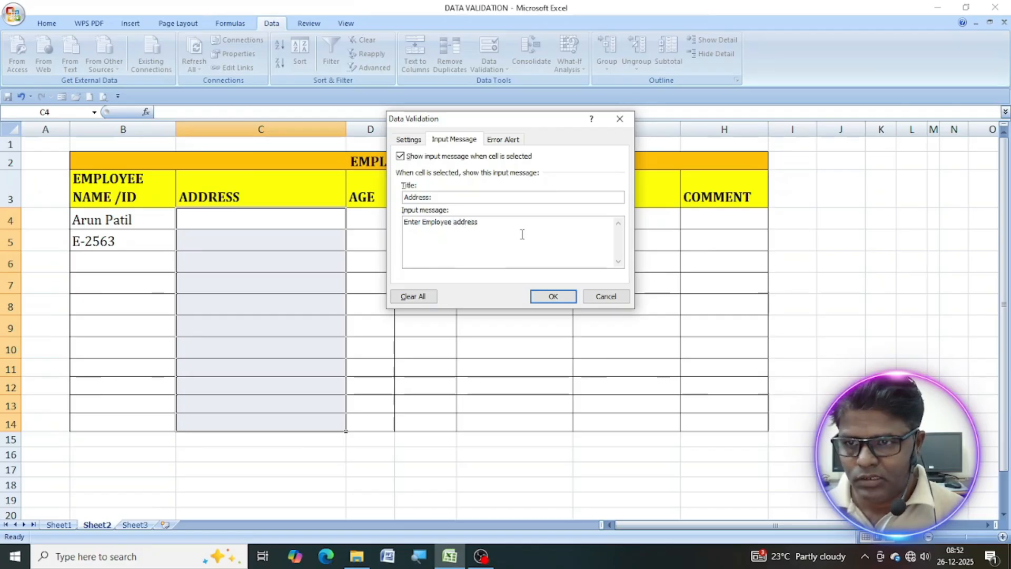
text( shortly)
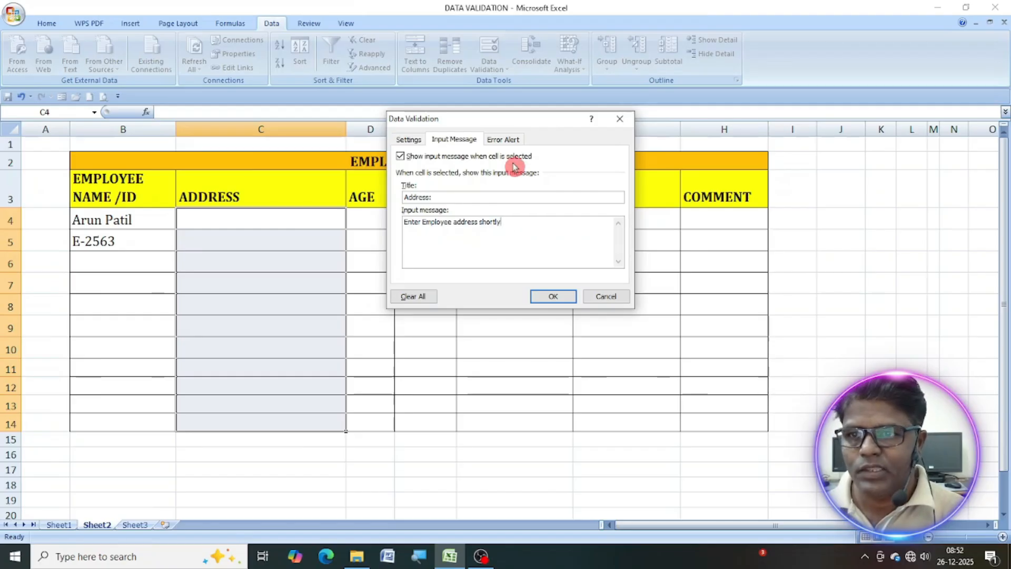
Title the Stop error alert for the address cells "Address:".
click(511, 141)
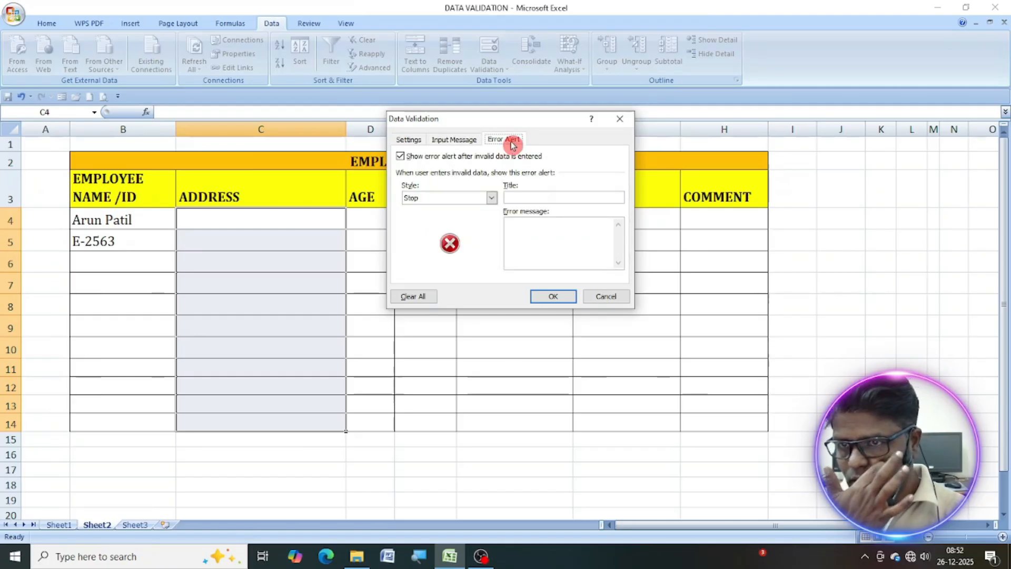
click(537, 199)
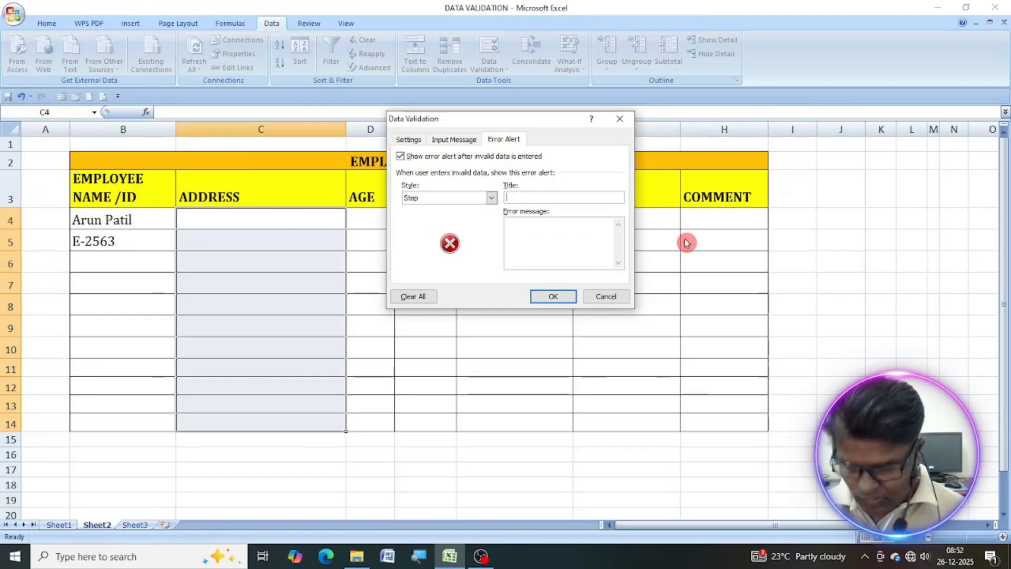
text(Address:)
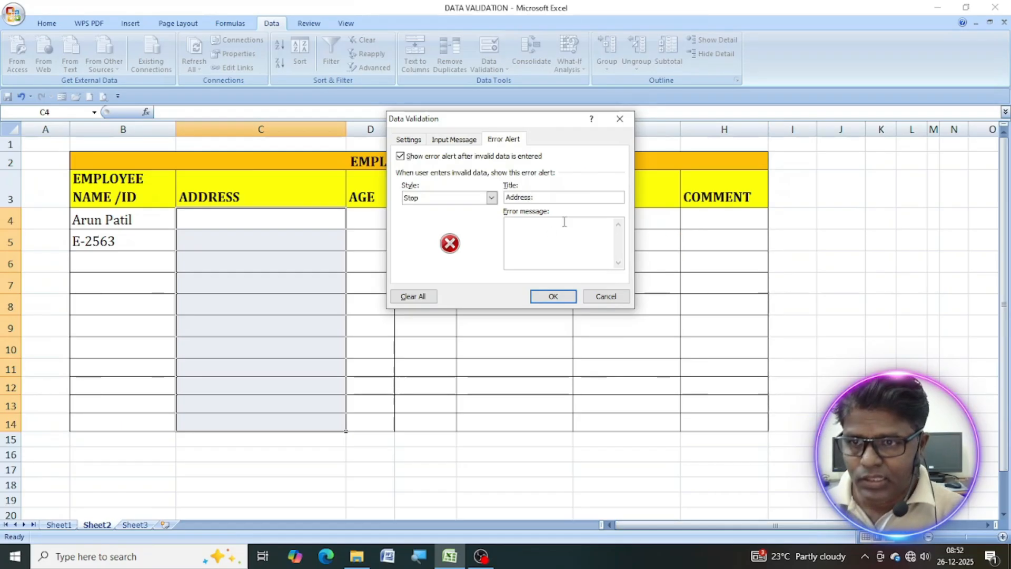
Set the error message to "Address limits 20 characters" and apply the validation to the address cells.
click(574, 238)
text(Address limi)
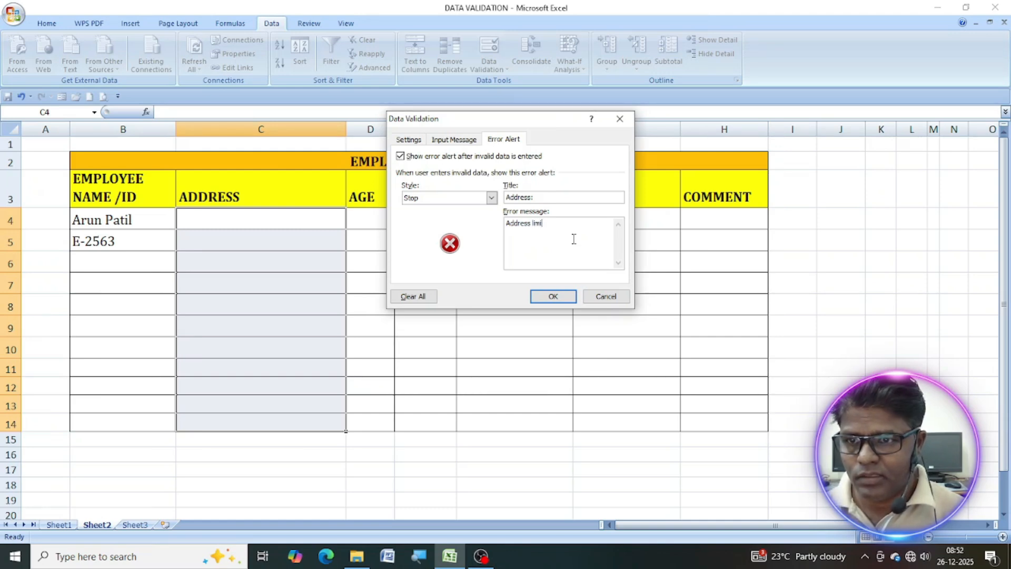
text(ts 2)
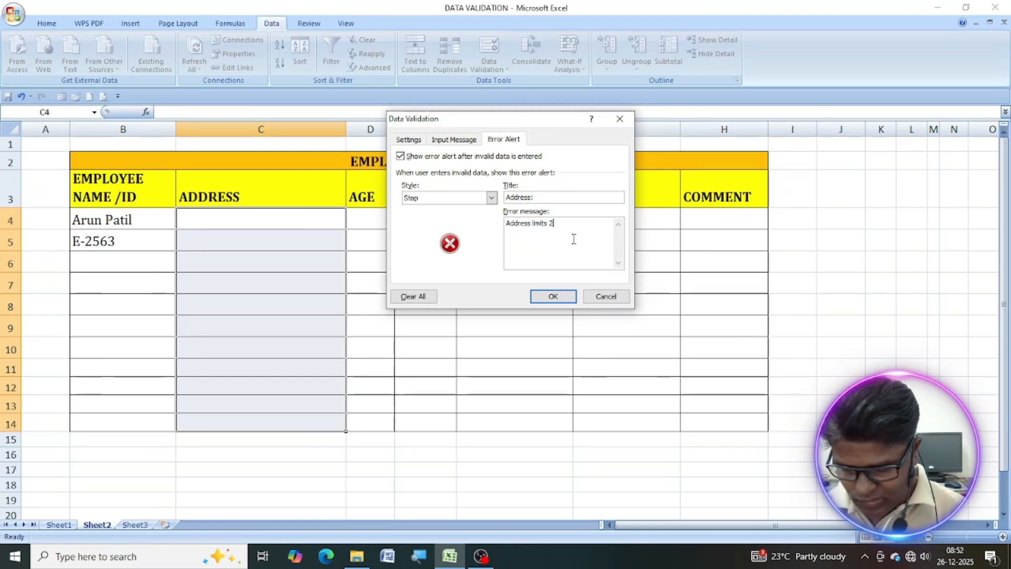
text(0 characters)
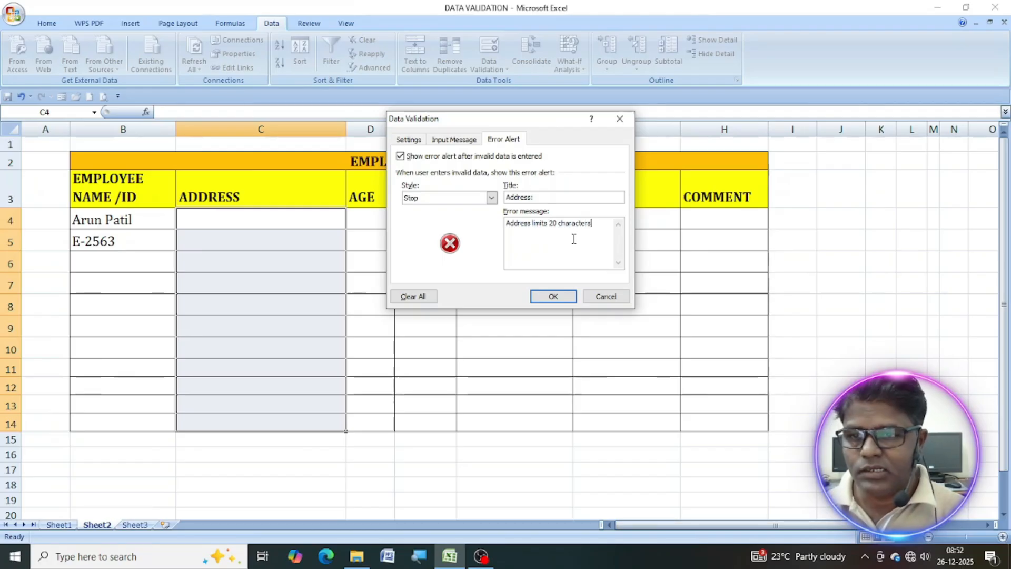
click(567, 299)
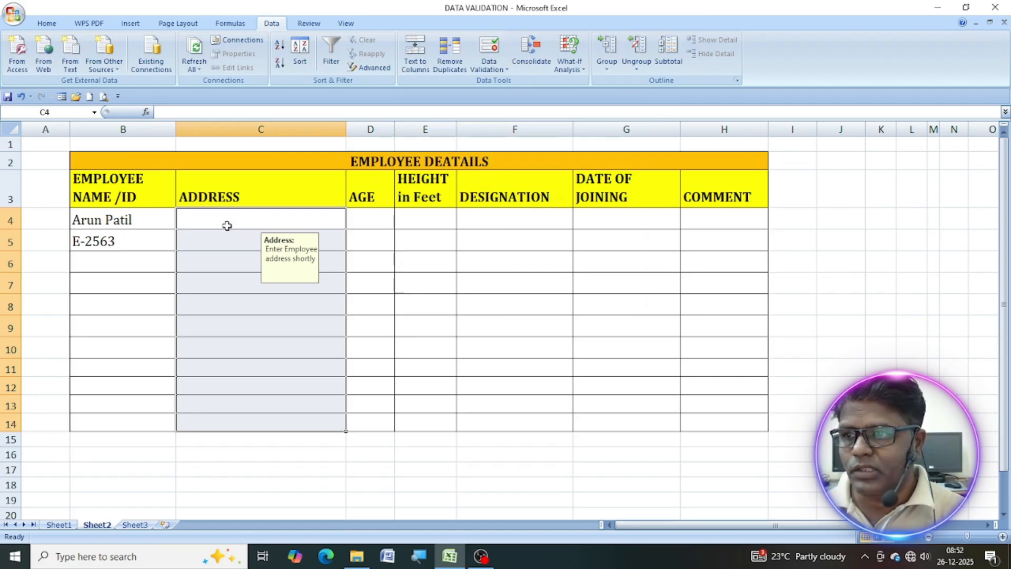
Try to enter an address longer than 20 characters in cell C4 to test the length limit.
click(225, 218)
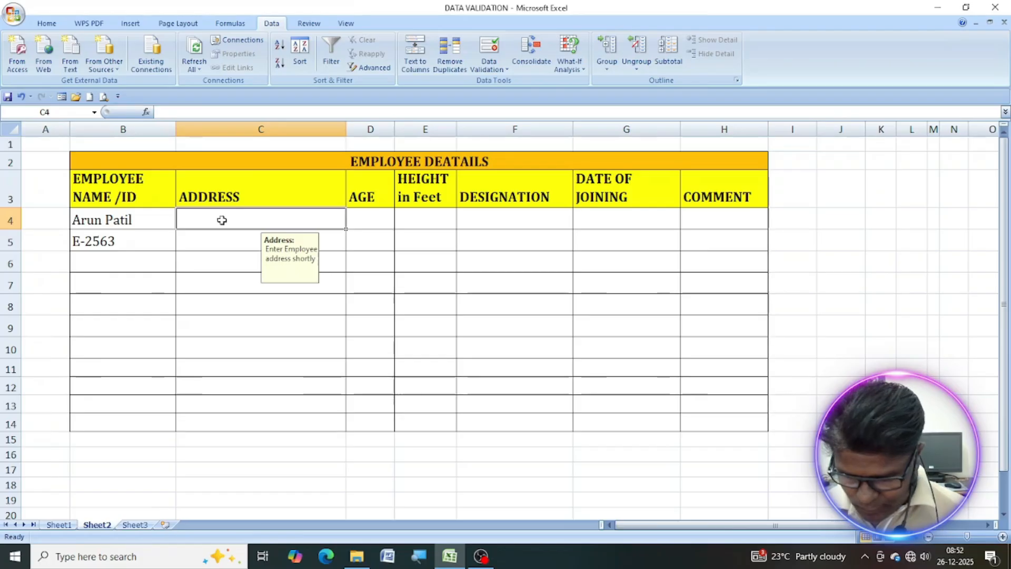
text(Basa)
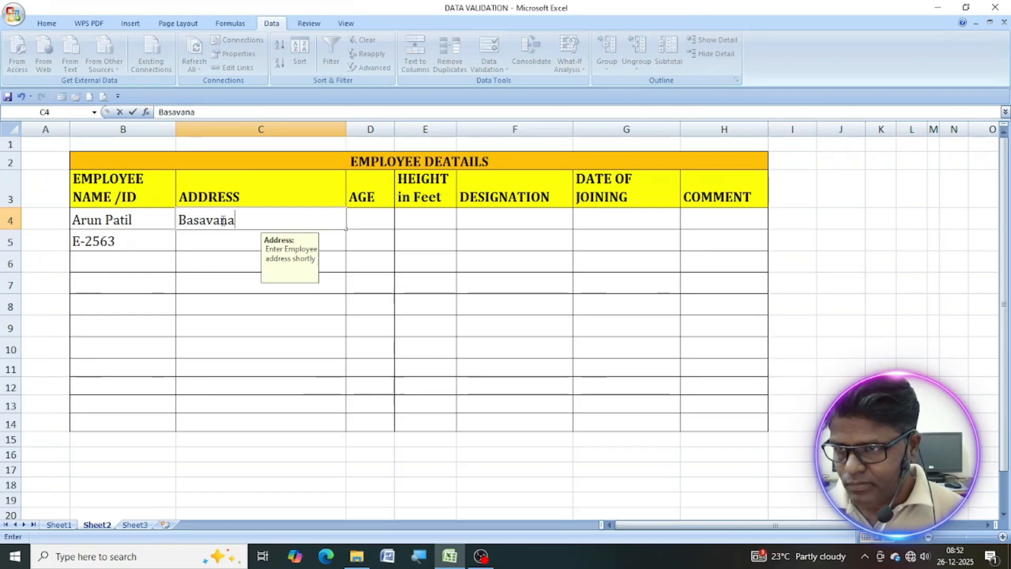
text(va n)
key(BackSpace)
text(nagar, Muddebihal)
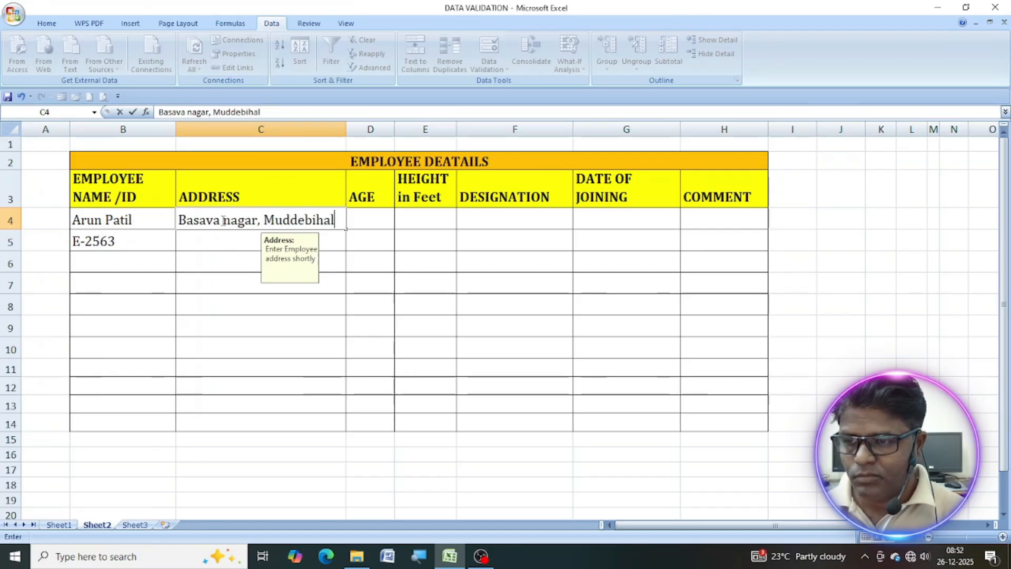
key(Return)
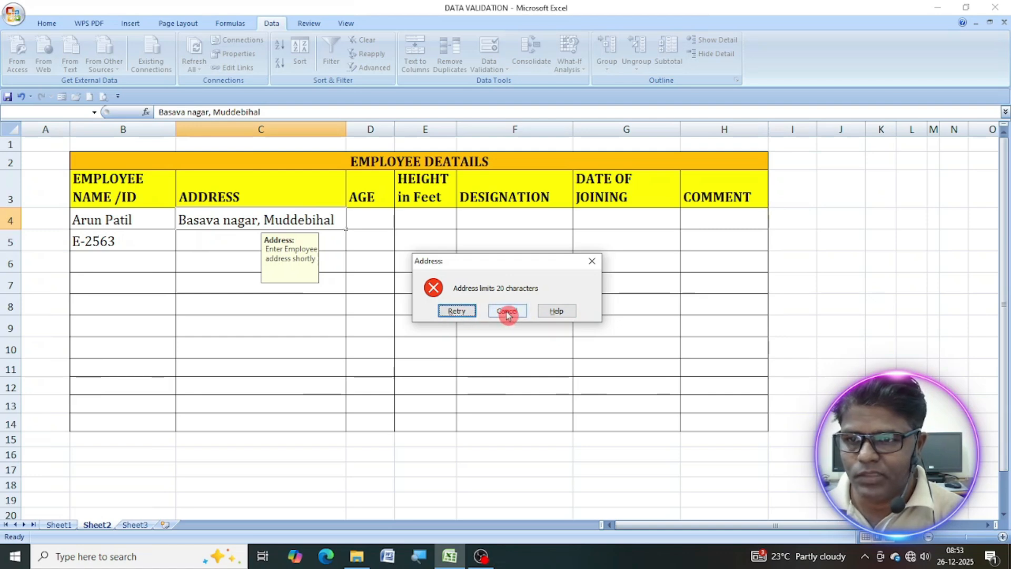
click(508, 311)
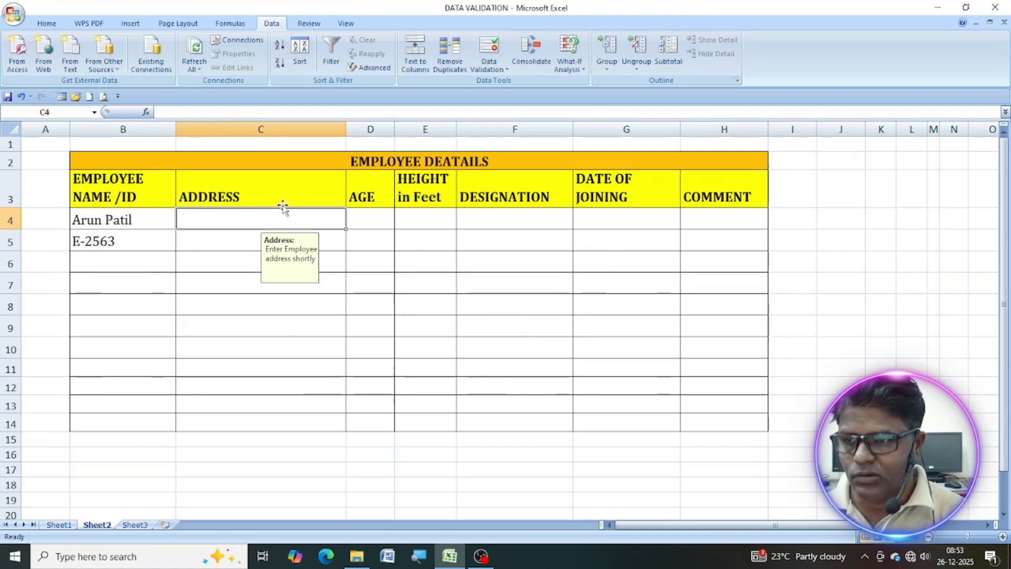
Enter the first employee's address in cell C4 with the town abbreviated to fit the 20-character limit.
text(Bas)
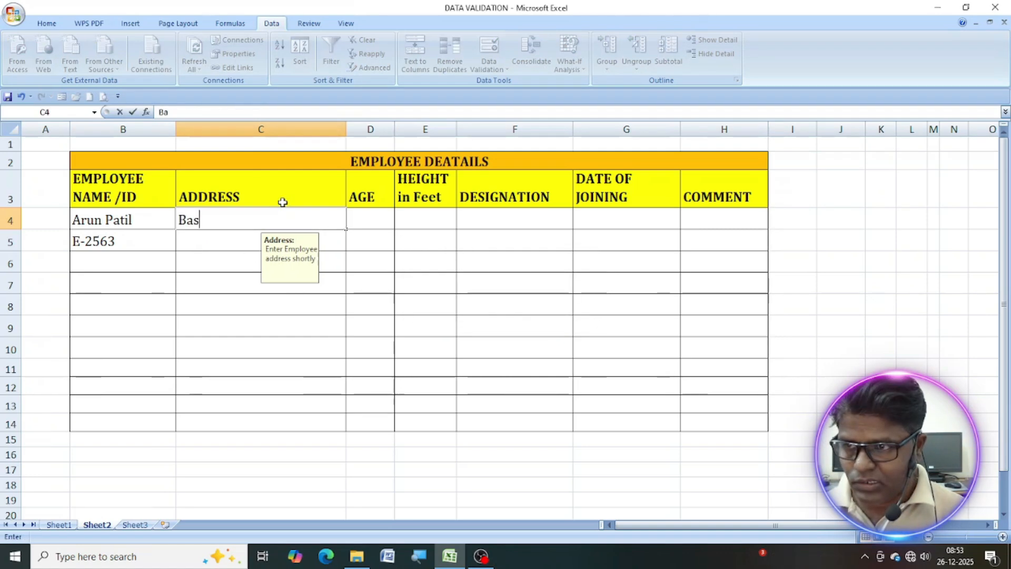
text(ava Nagar, MBL)
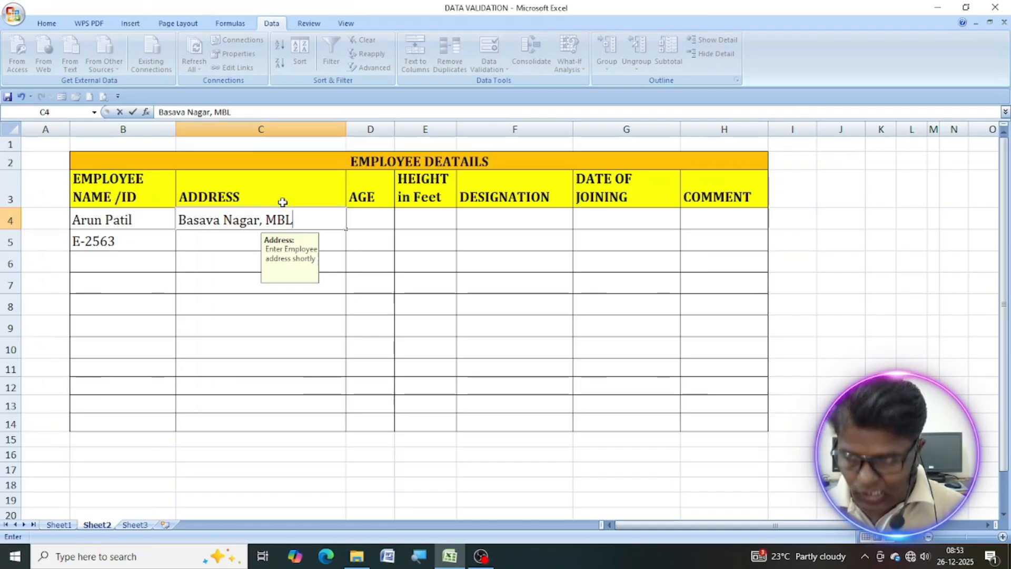
Enter the second employee's address in cell C5 with the town abbreviated in capitals.
click(214, 248)
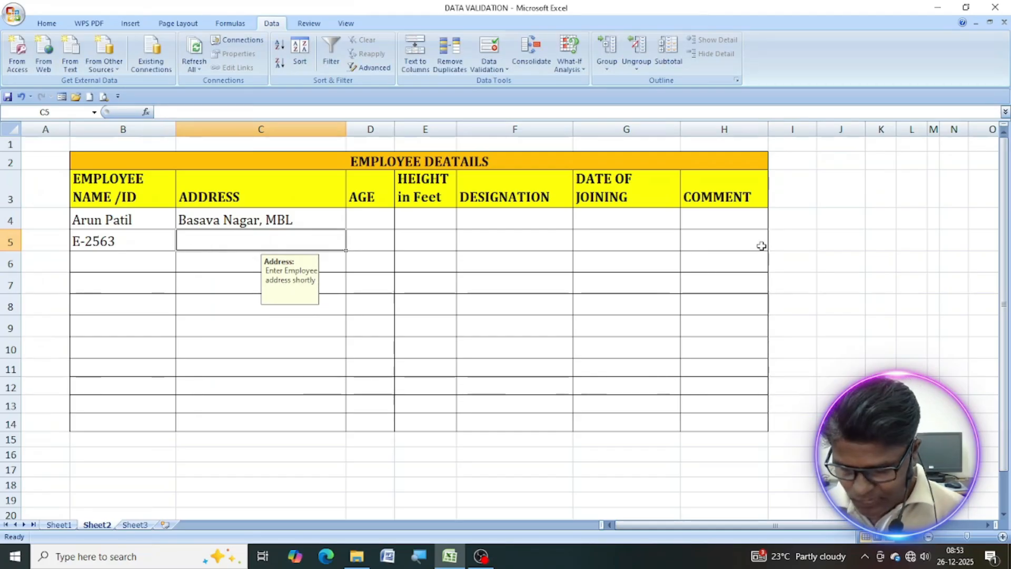
text(Marun)
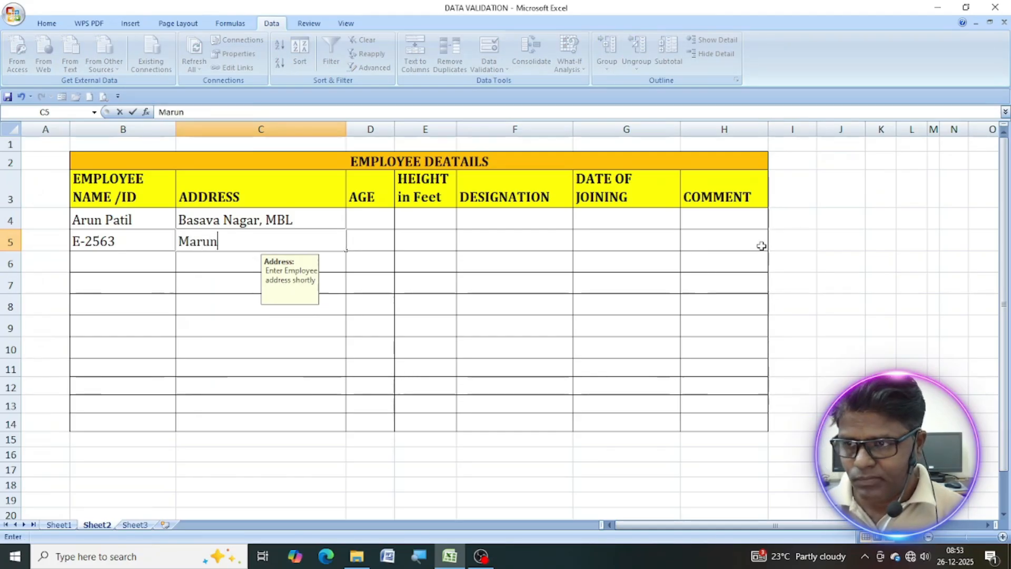
key(BackSpace)
key(BackSpace)
text(Nagar)
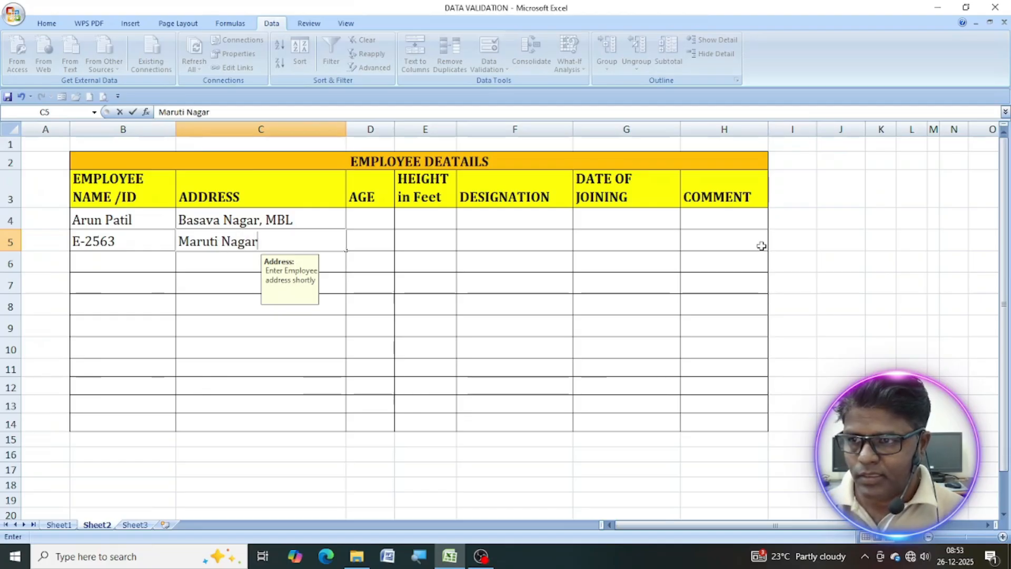
text(, M)
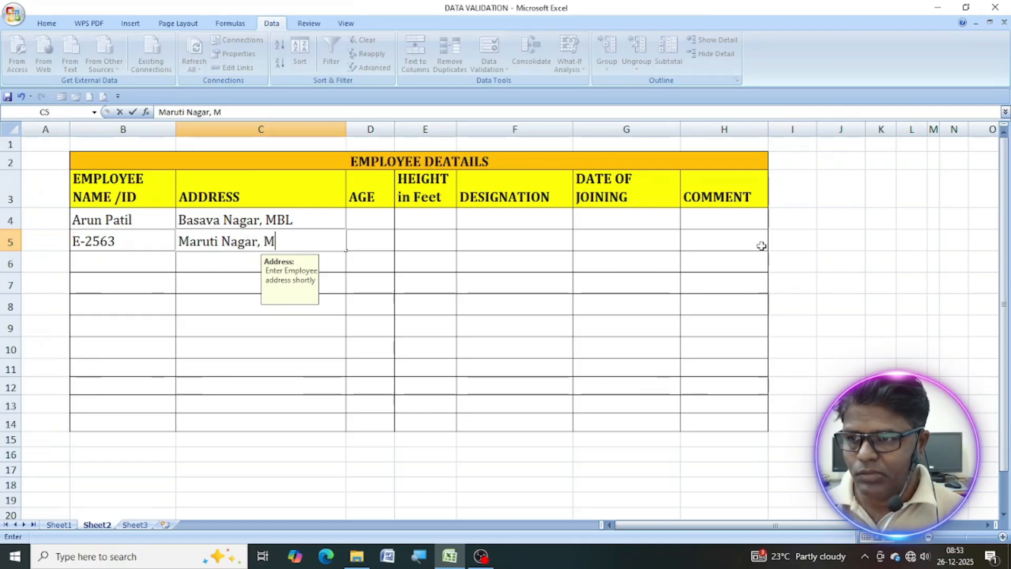
text(bl)
key(BackSpace)
key(BackSpace)
text(BL)
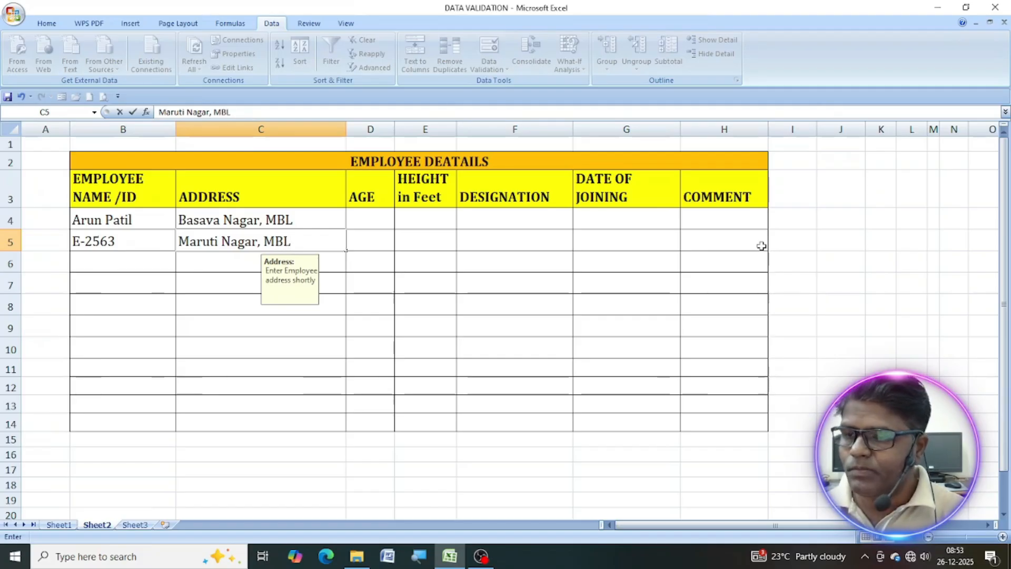
click(386, 339)
Start a data validation rule for the age cells D4 to D14 that allows whole numbers.
click(377, 220)
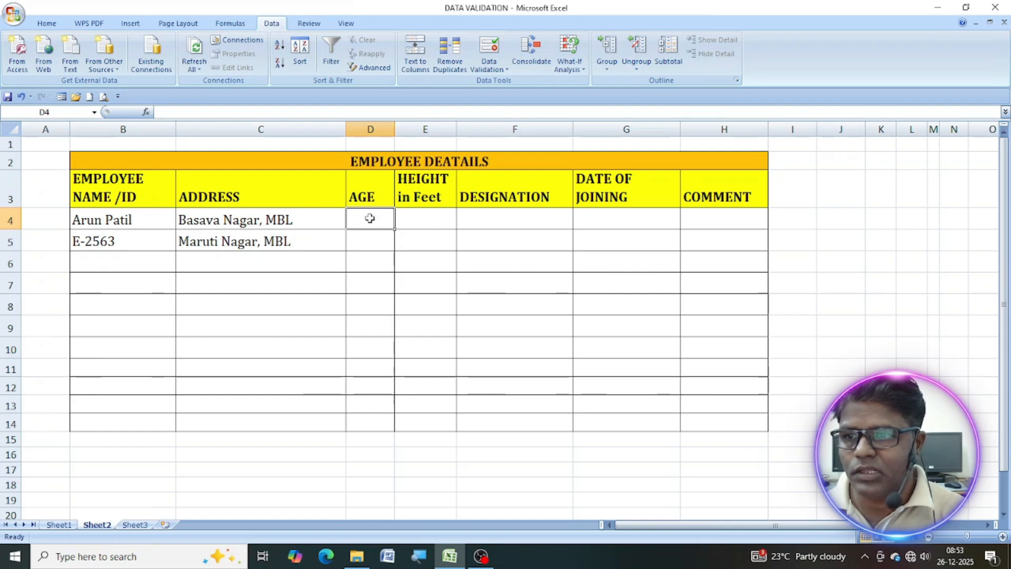
drag(369, 218, 381, 420)
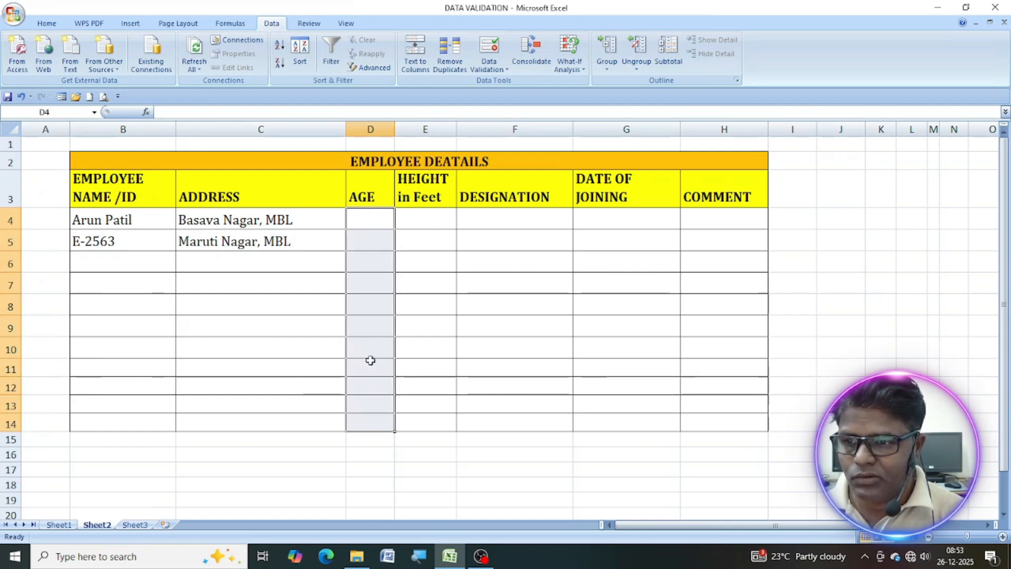
click(491, 70)
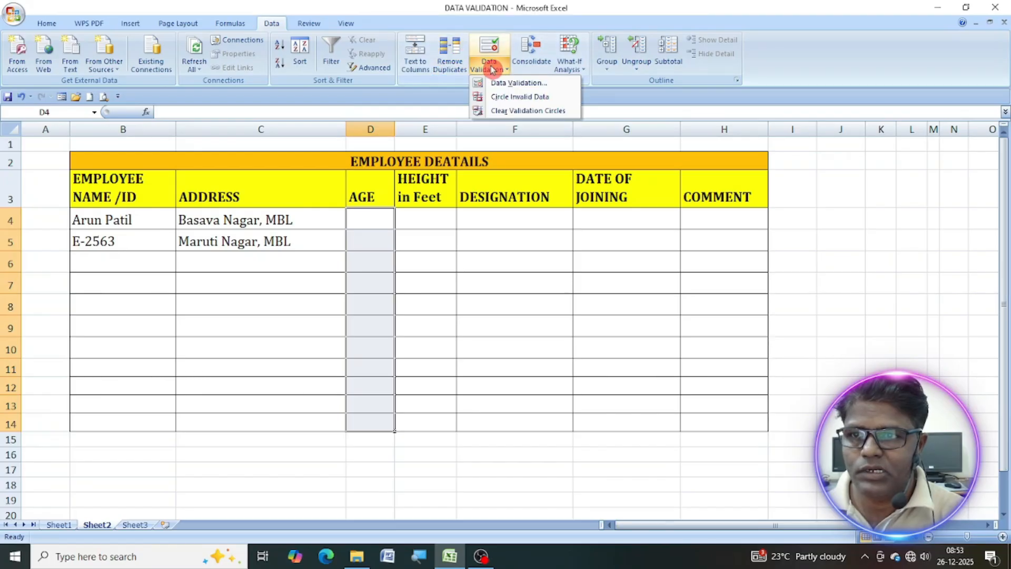
click(509, 89)
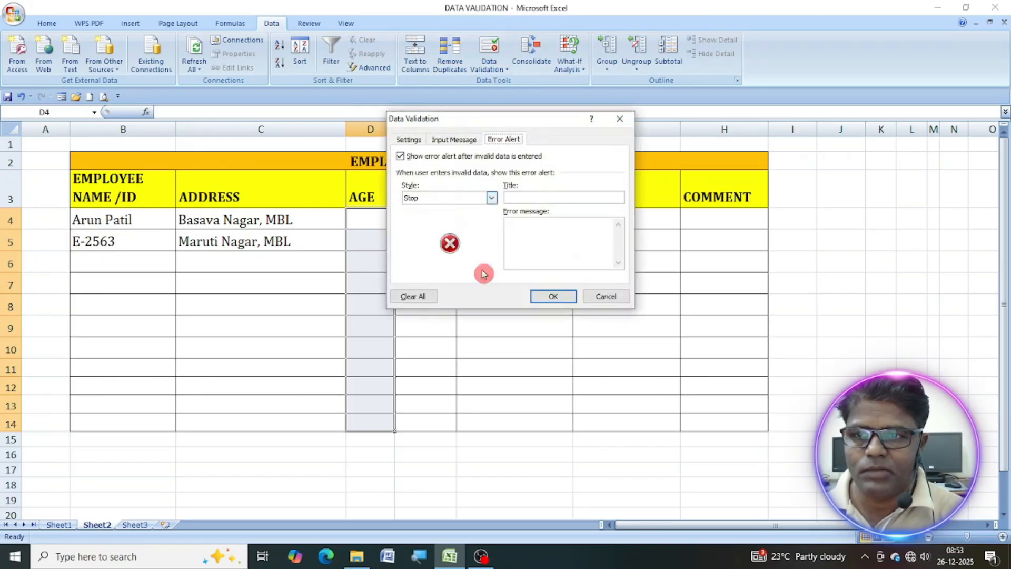
drag(518, 121, 603, 139)
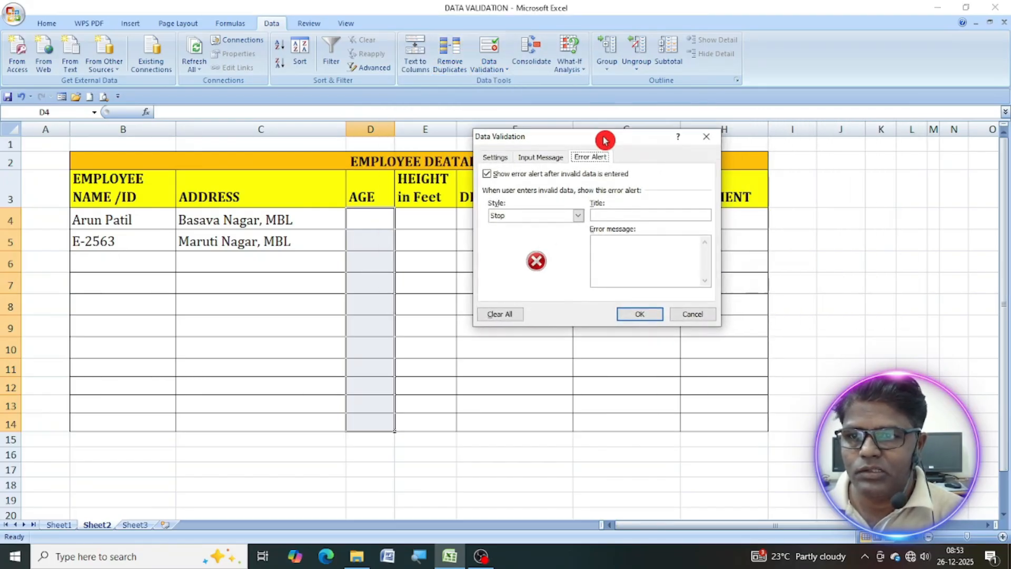
click(495, 157)
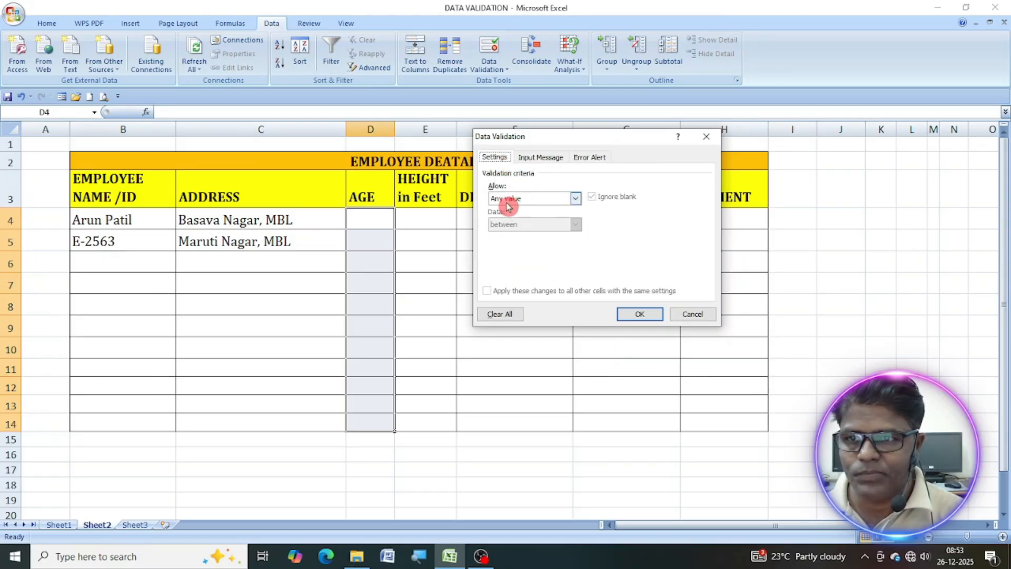
click(576, 199)
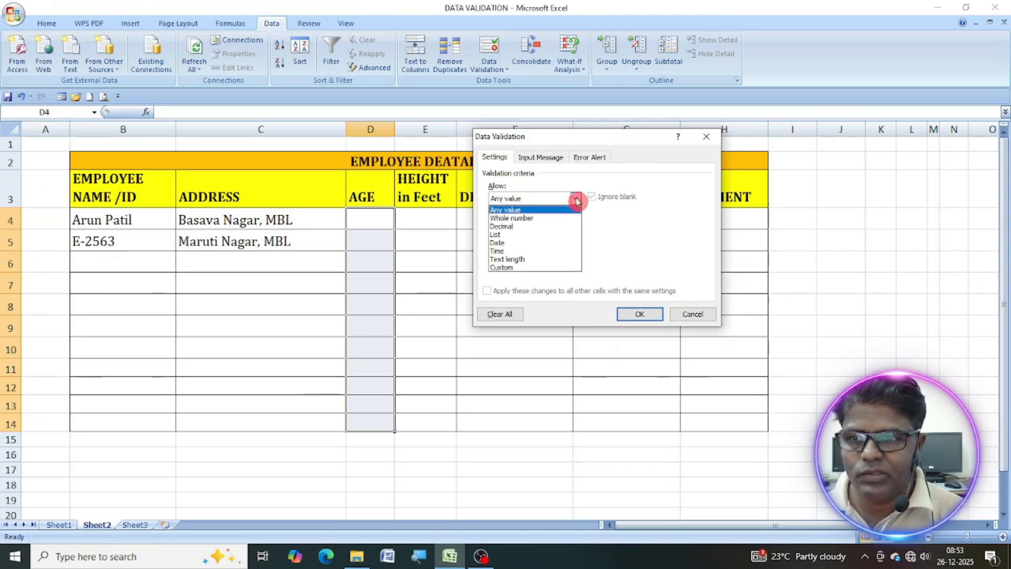
click(535, 218)
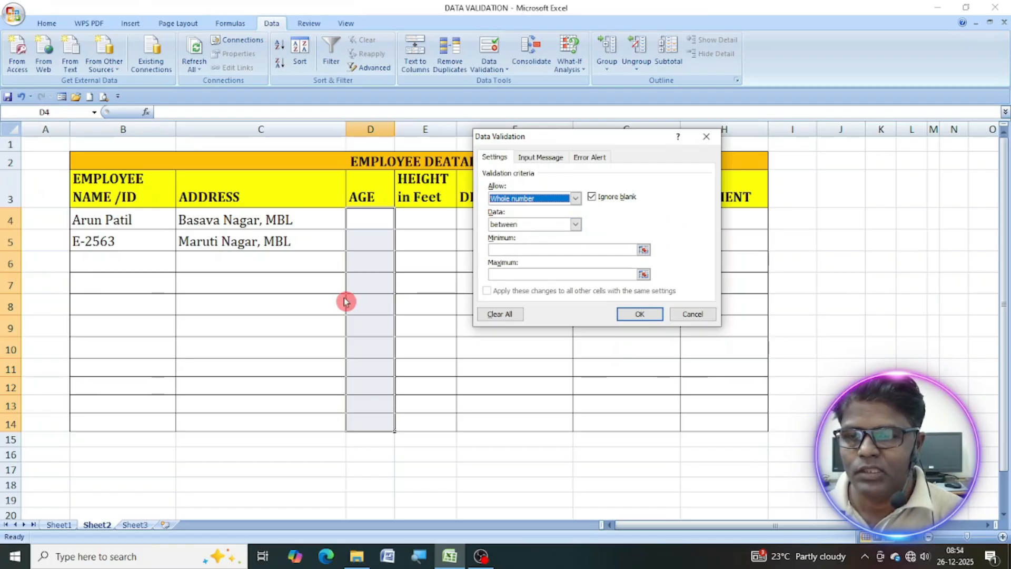
Restrict the allowed ages to between a minimum of 18 and a maximum of 56.
click(576, 225)
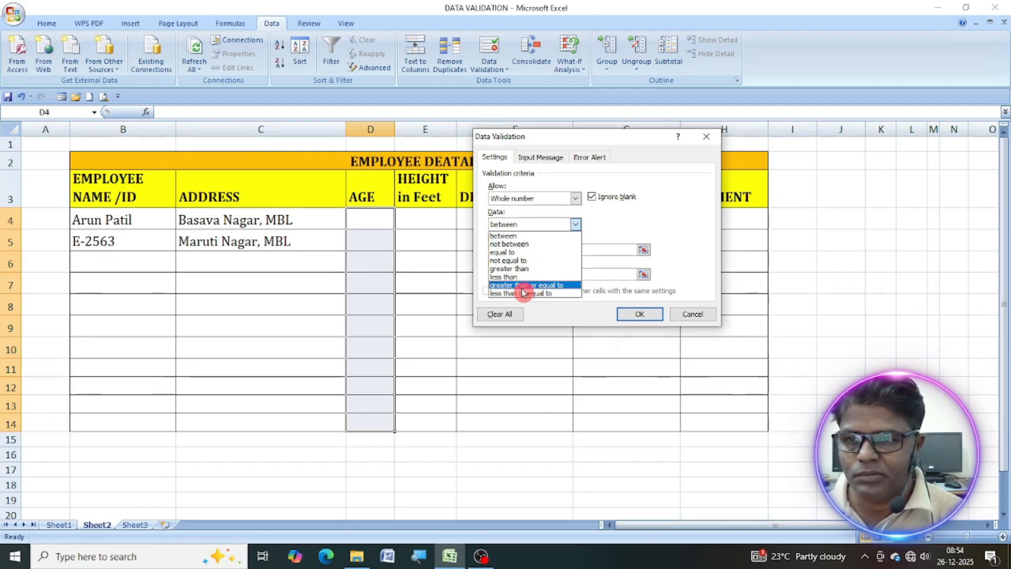
click(509, 236)
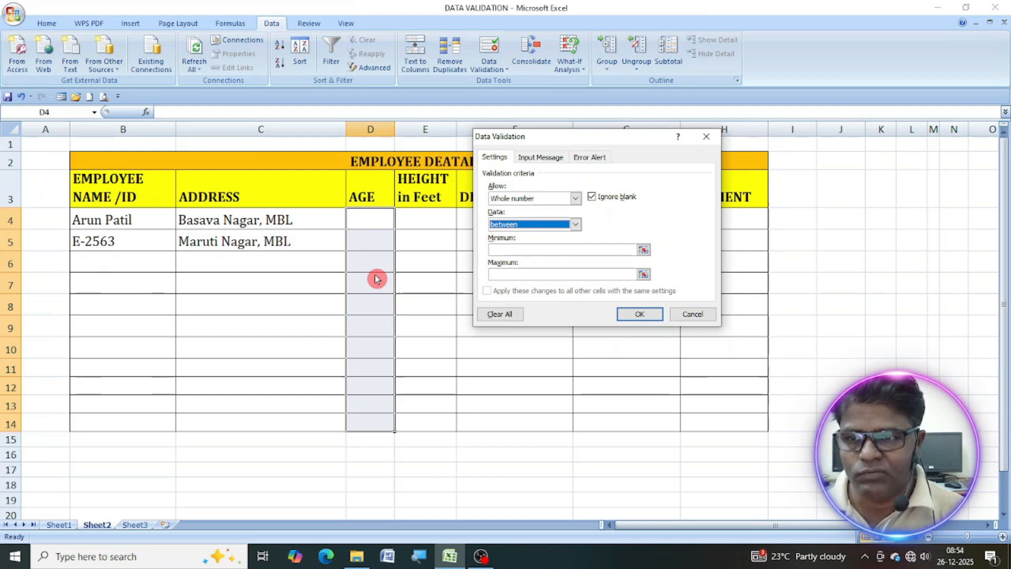
click(507, 250)
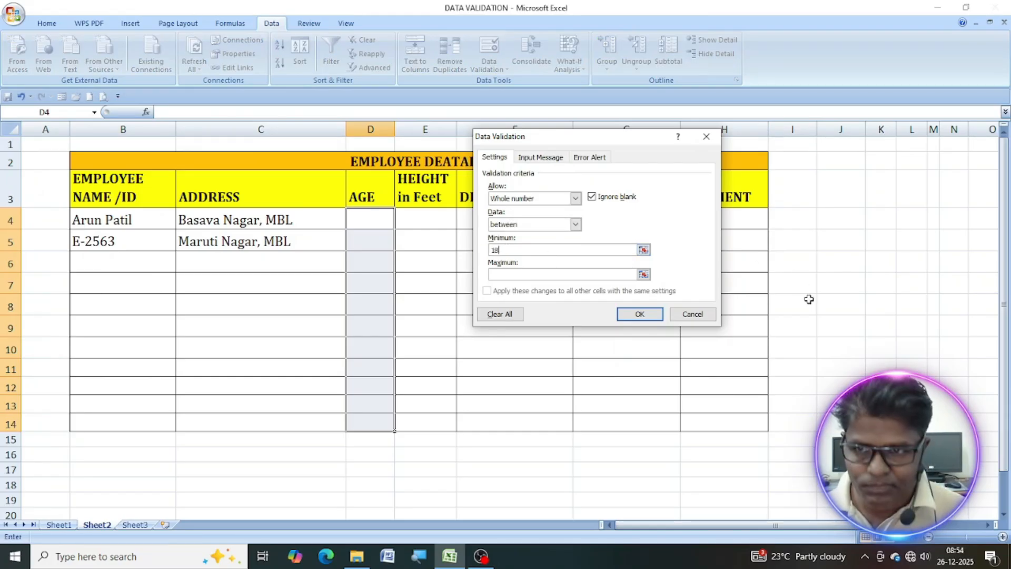
text(56)
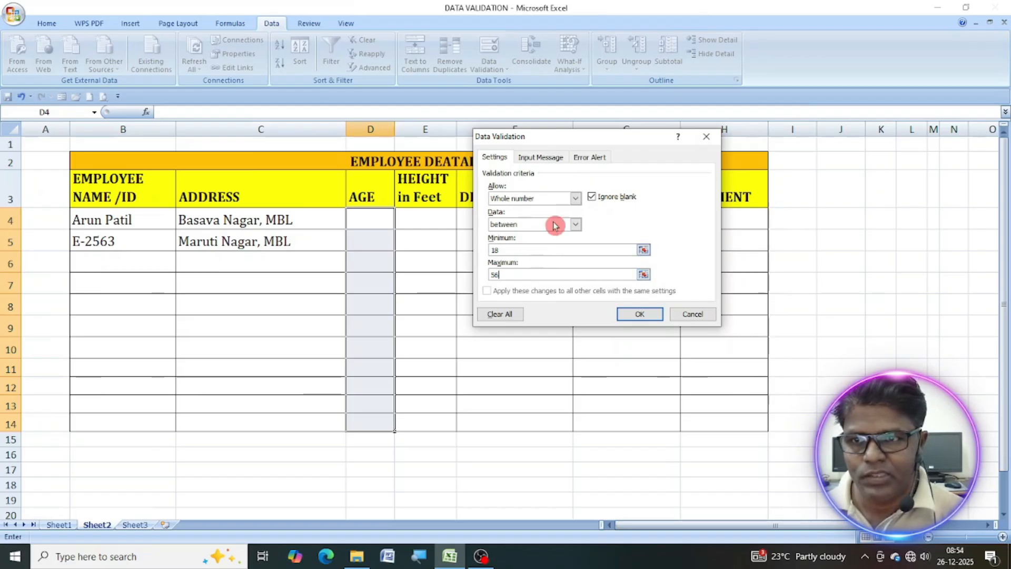
Give the age cells an input message titled "Age:" with the text "Enter Employee age".
click(541, 157)
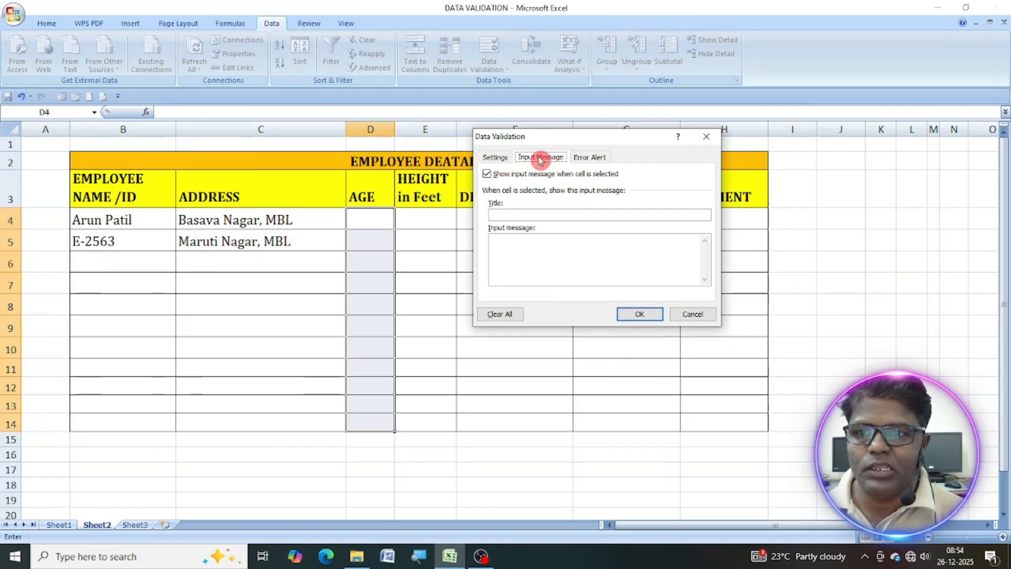
click(526, 214)
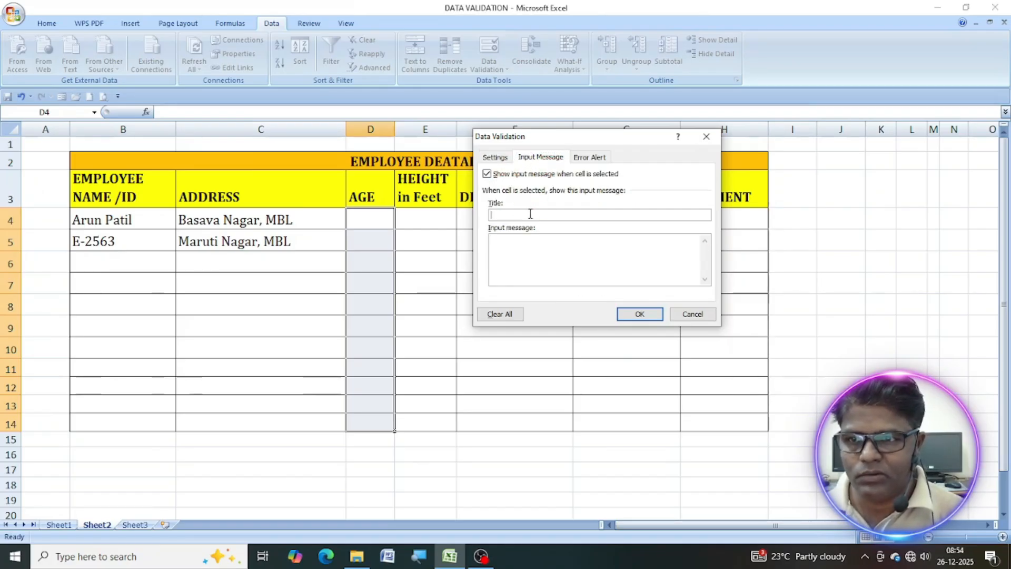
text(Age:)
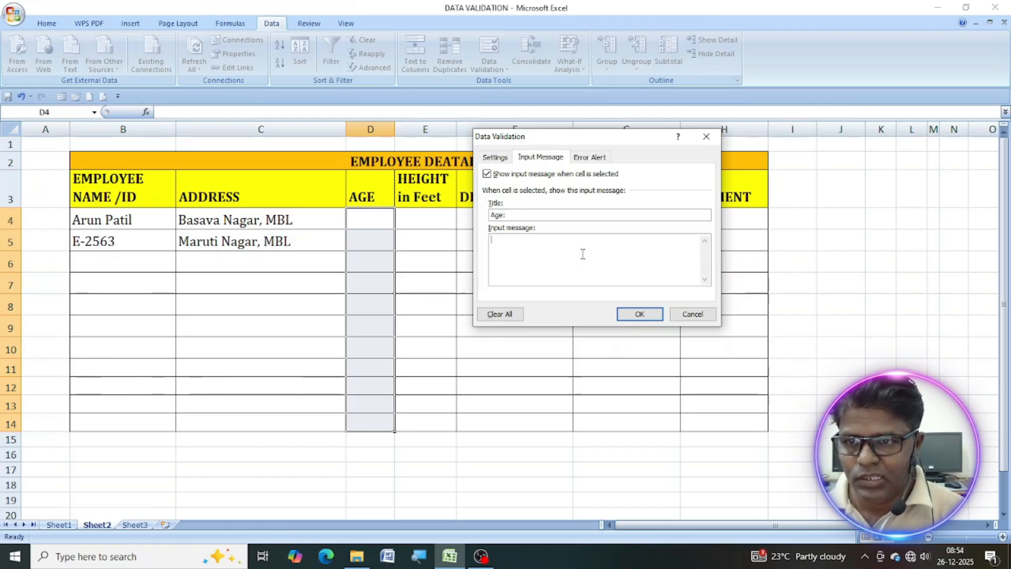
click(627, 265)
text(Enter)
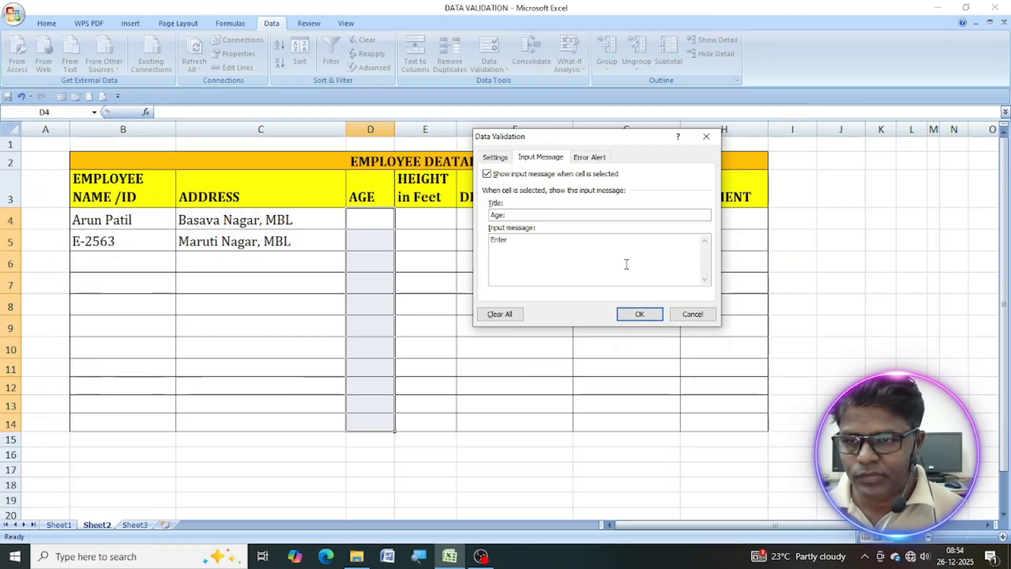
text(mply)
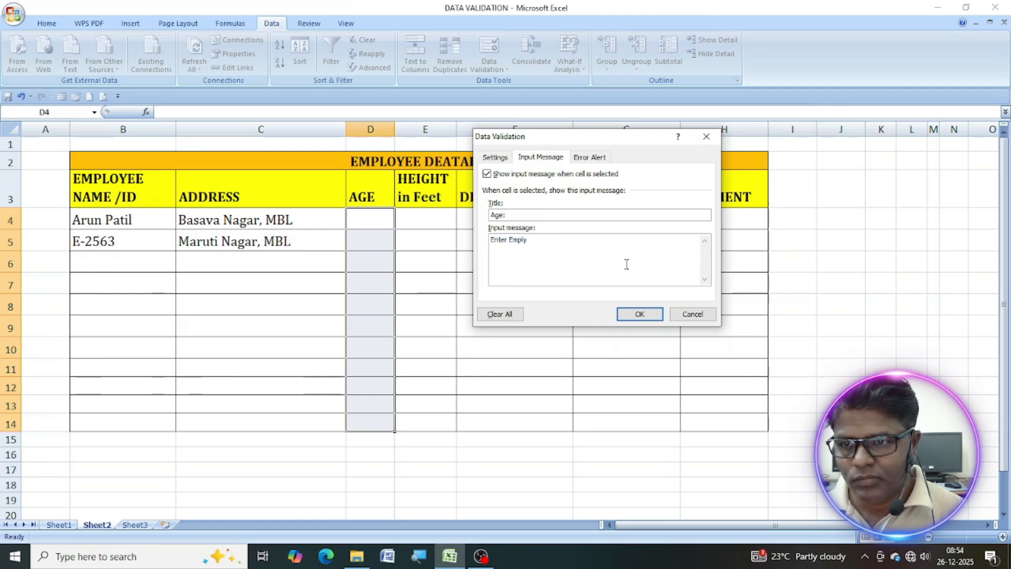
key(BackSpace)
text(oy)
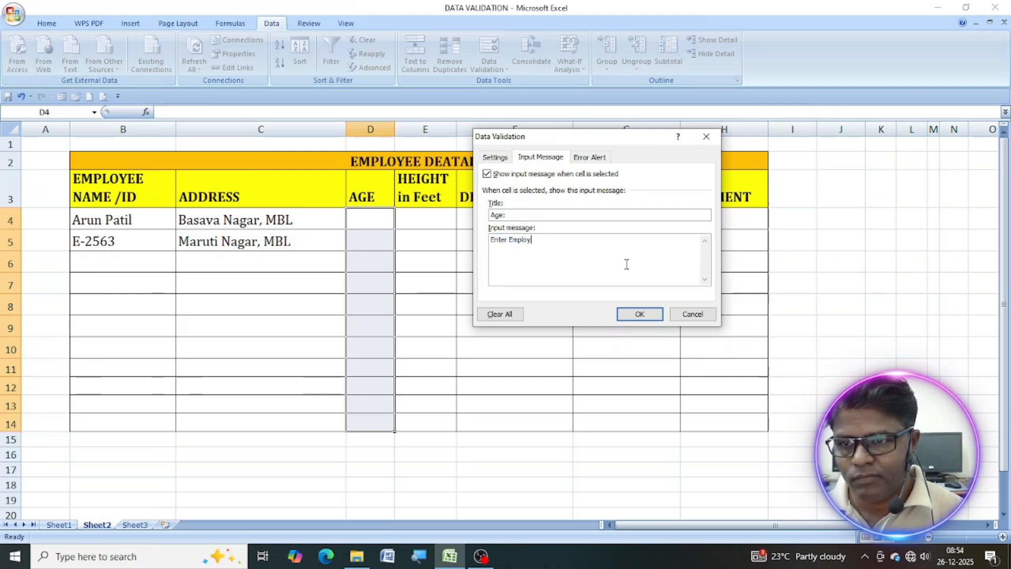
text(ee age b)
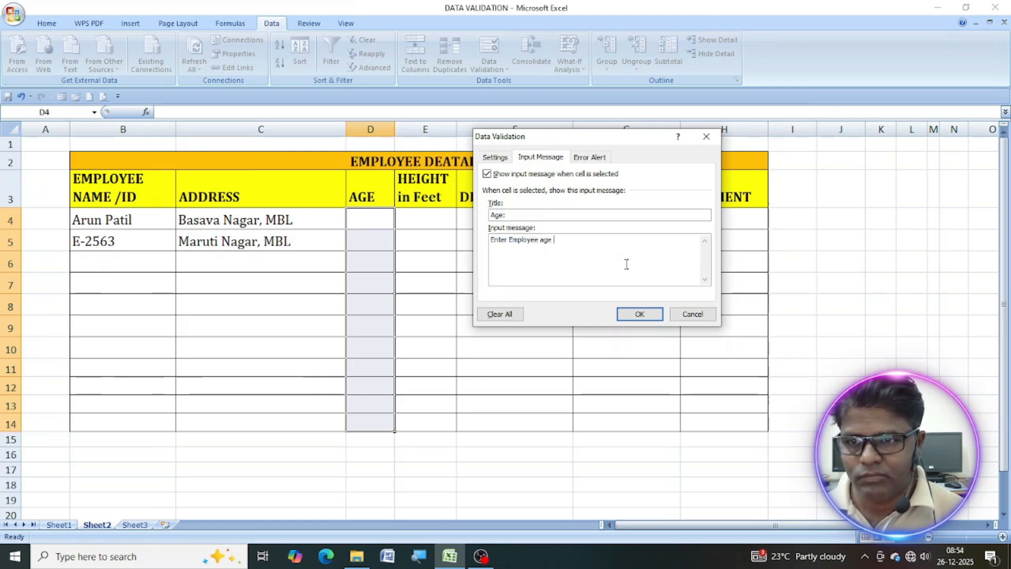
key(BackSpace)
key(BackSpace)
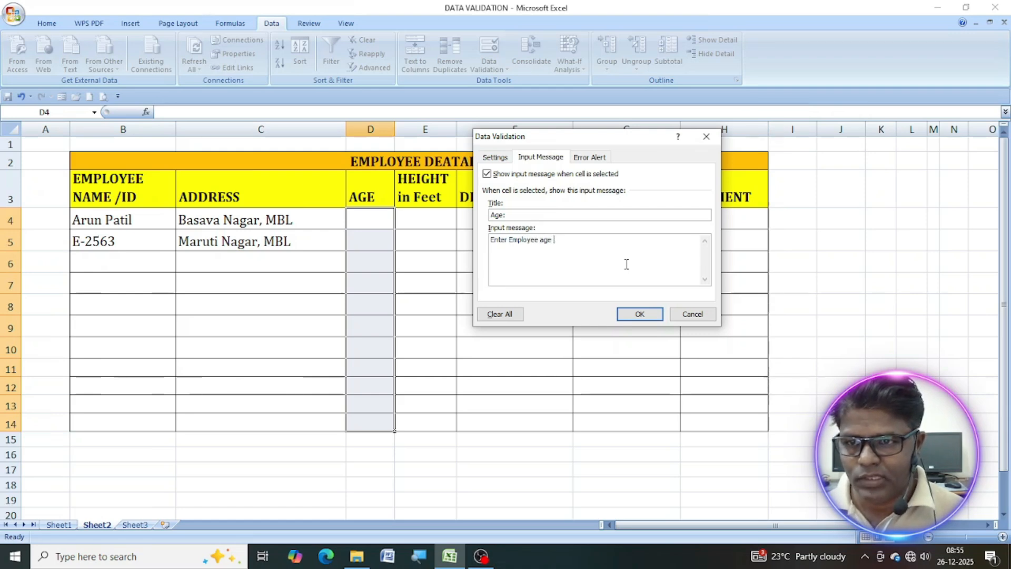
Title the Stop error alert for the age cells "Age:".
click(590, 157)
click(611, 216)
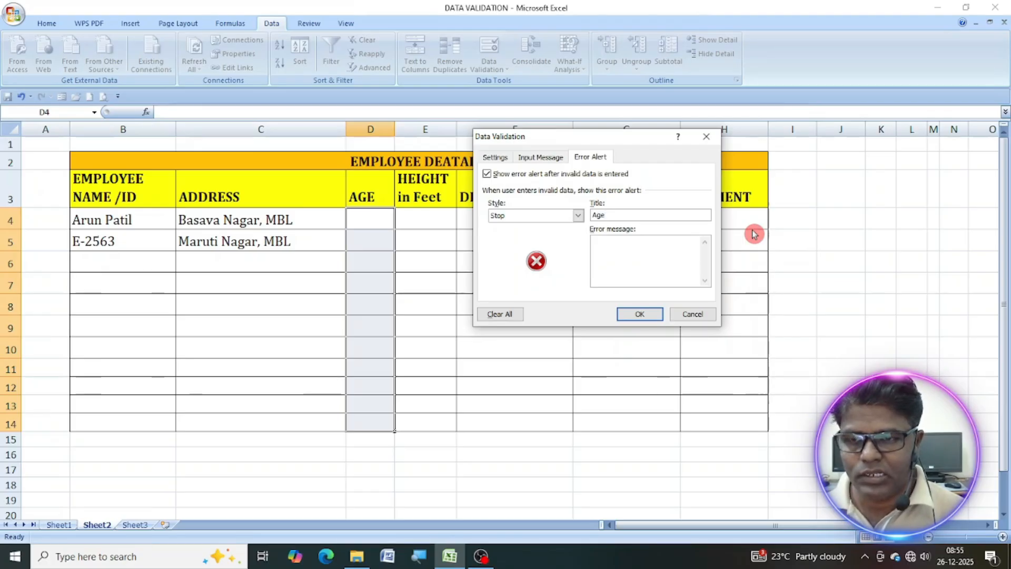
text(Age:)
Set the error message to "Age should be 18-56" and apply the validation to the age cells.
click(649, 257)
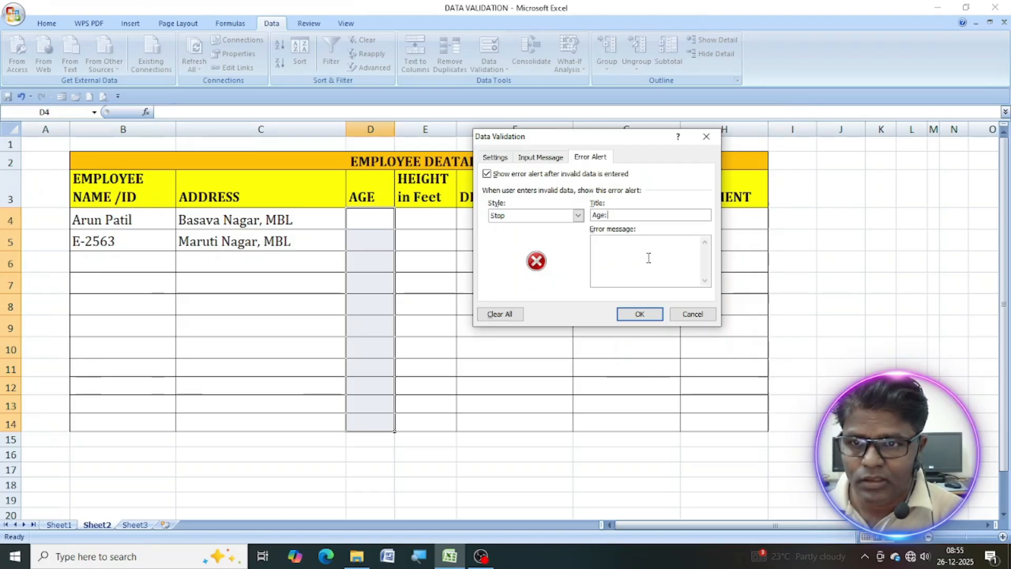
text(Age should be)
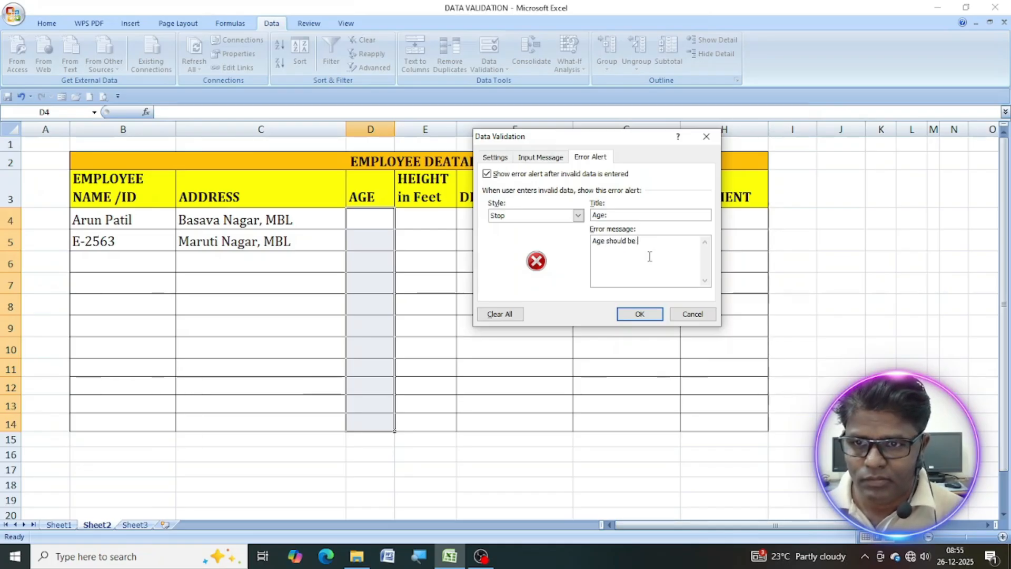
text( 18-56)
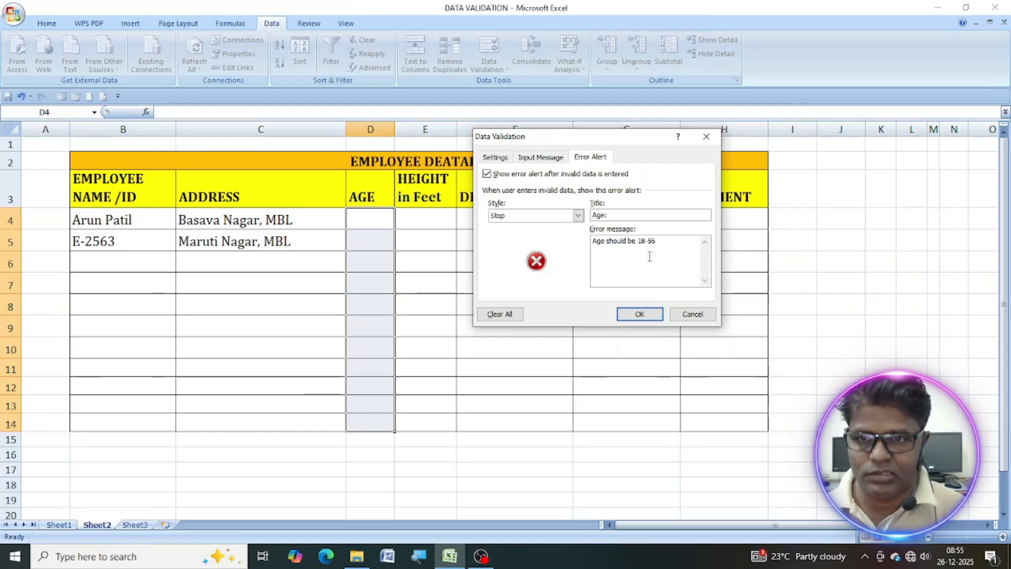
click(626, 318)
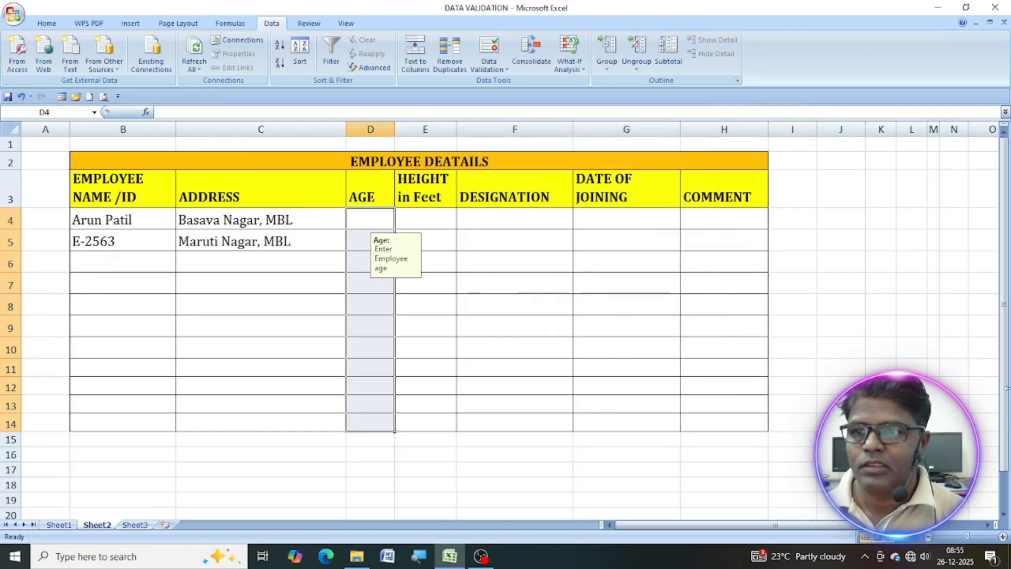
Try to enter the age 17 in cell D4 to test the lower age limit.
click(381, 224)
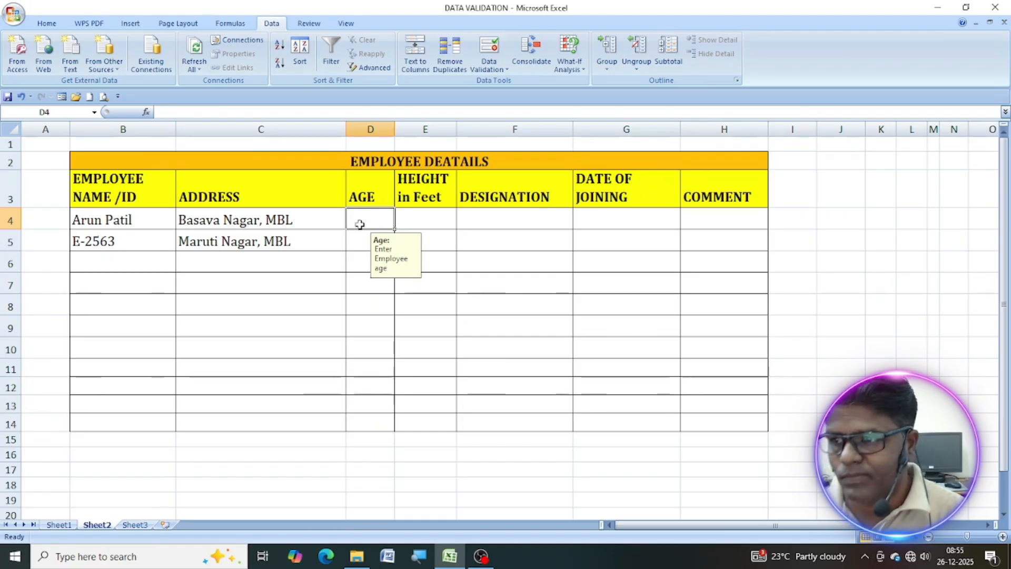
text(17)
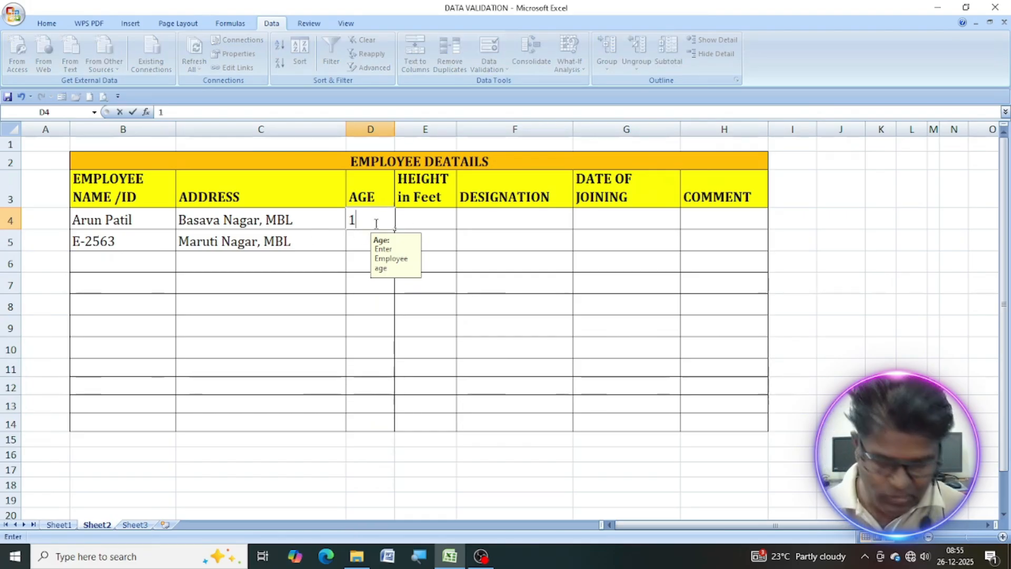
click(377, 227)
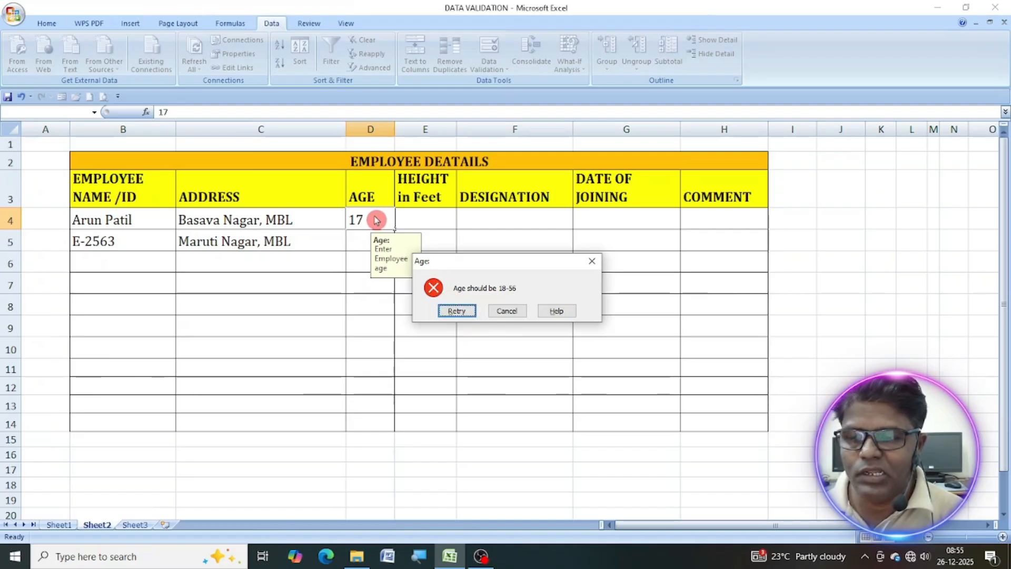
click(507, 313)
Enter 19 as the first employee's age in cell D4.
text(19)
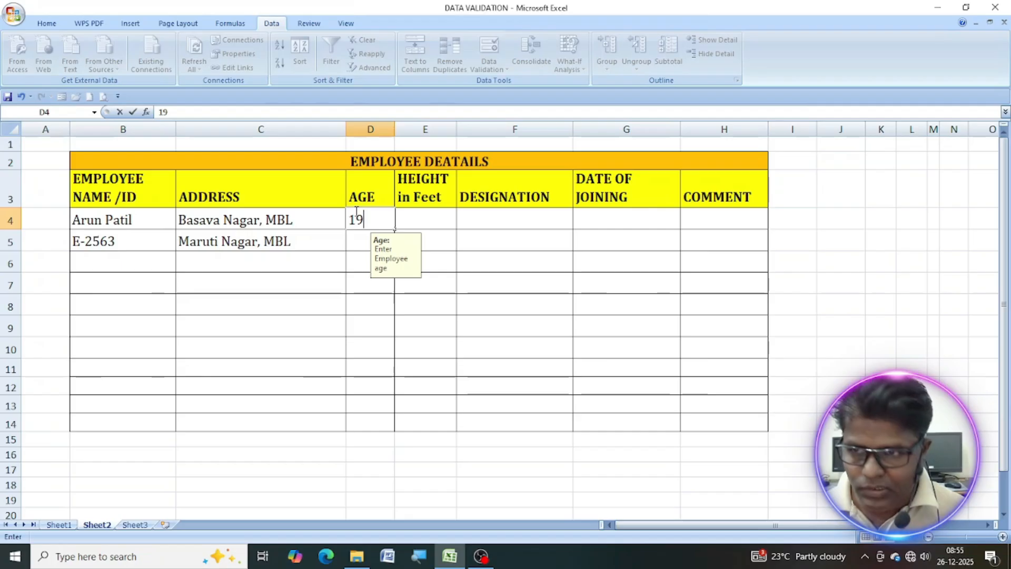
key(Return)
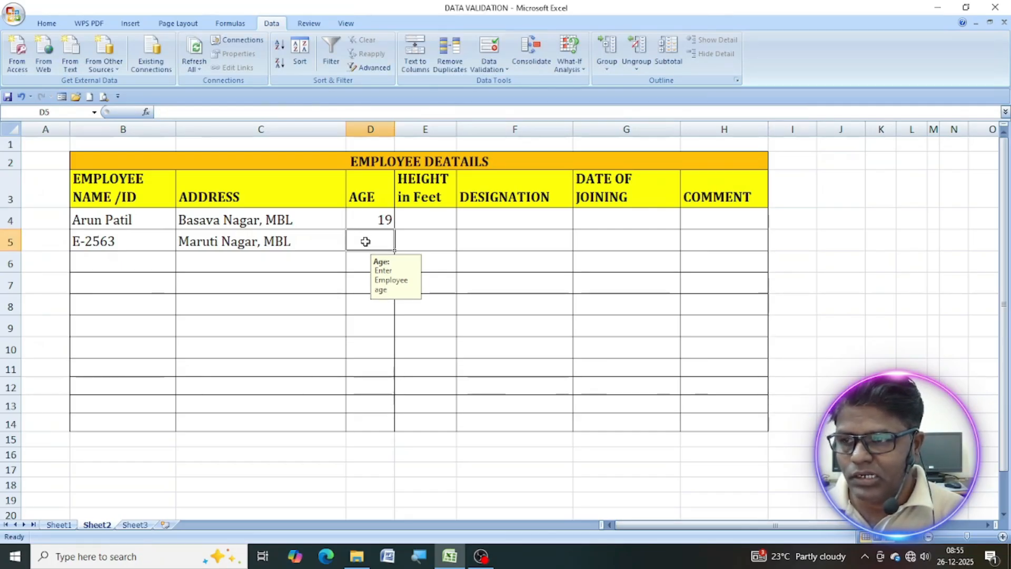
Test the upper age limit by trying 58 in cell D5, and enter 45 as the second employee's age instead.
text(58)
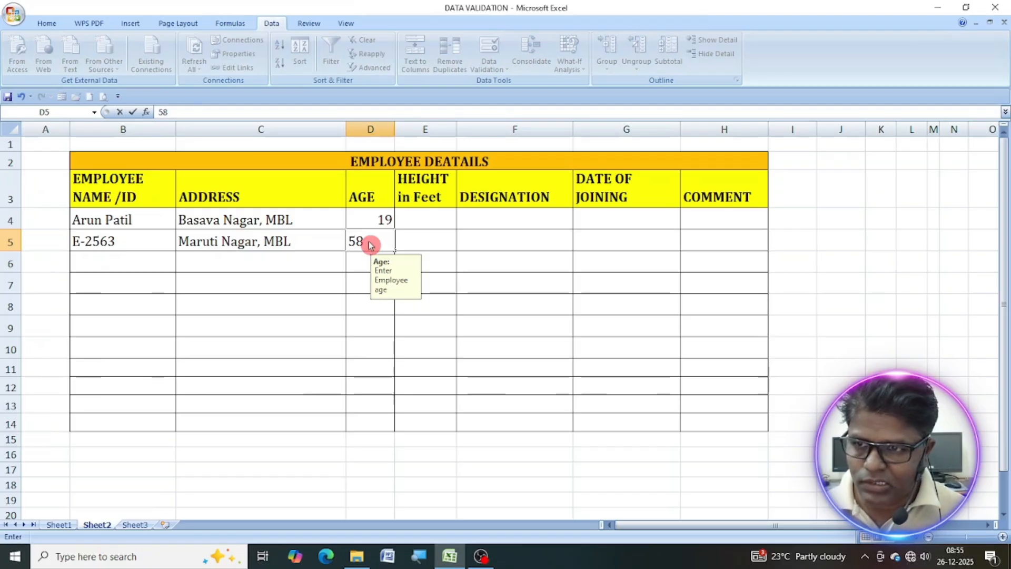
key(Return)
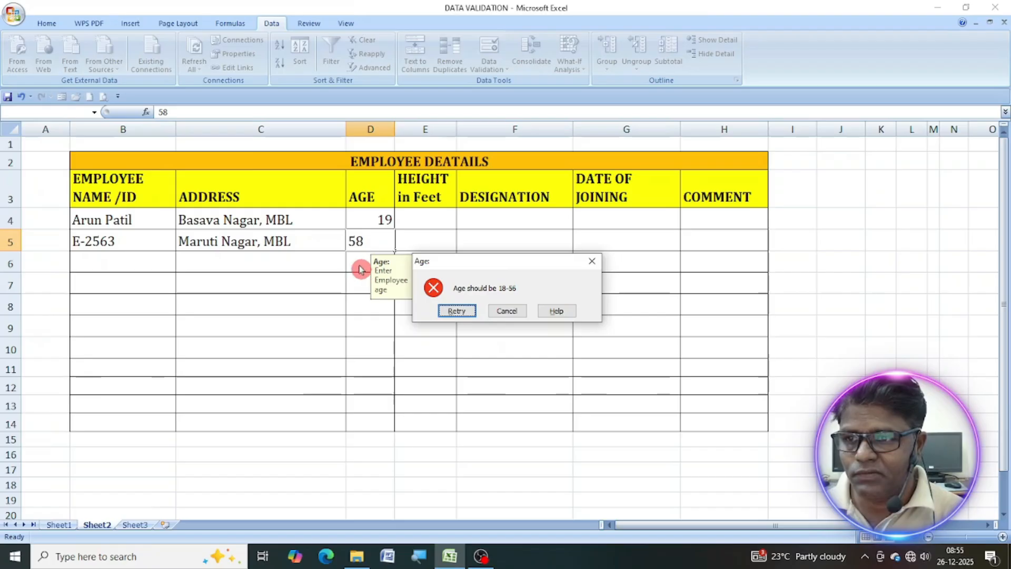
click(457, 310)
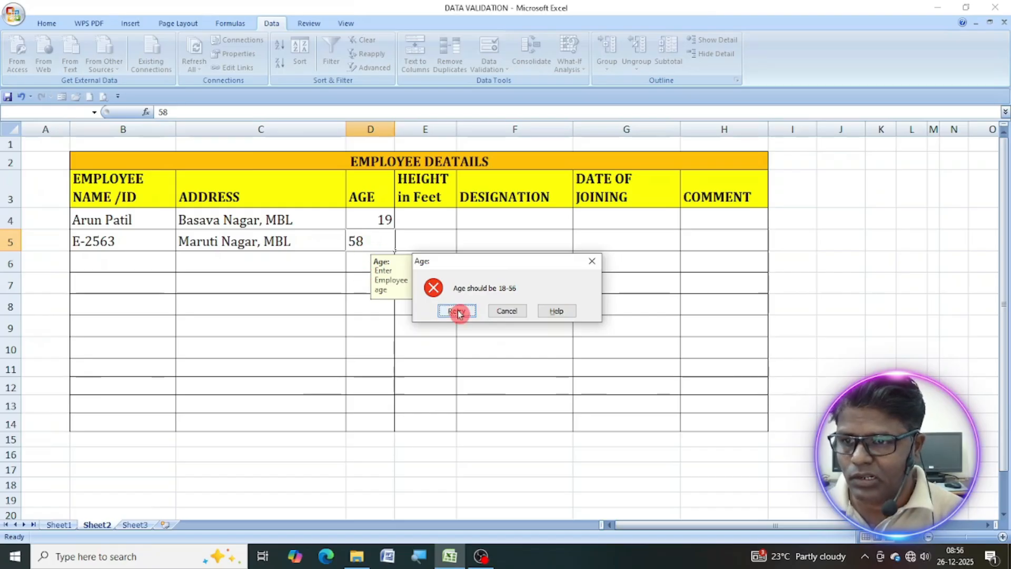
text(45)
key(Return)
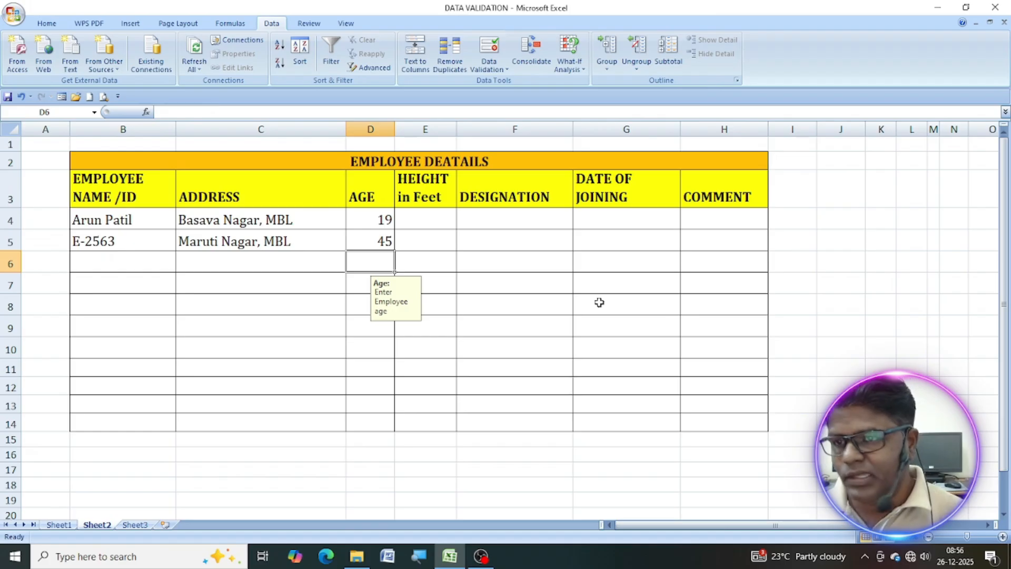
Start a data validation rule for the height cells E4:E14 that allows decimal values.
click(423, 216)
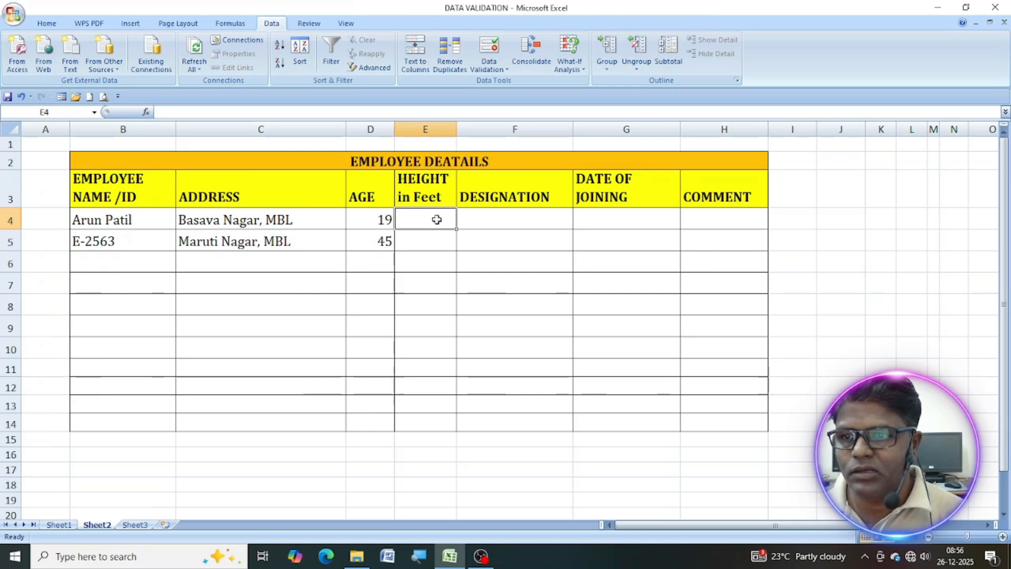
drag(436, 221, 445, 427)
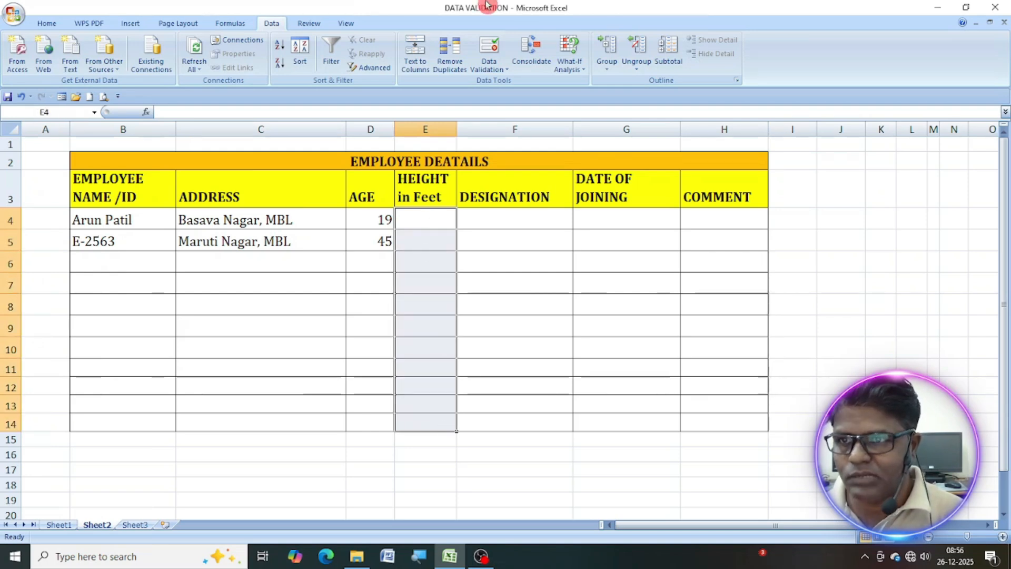
click(488, 62)
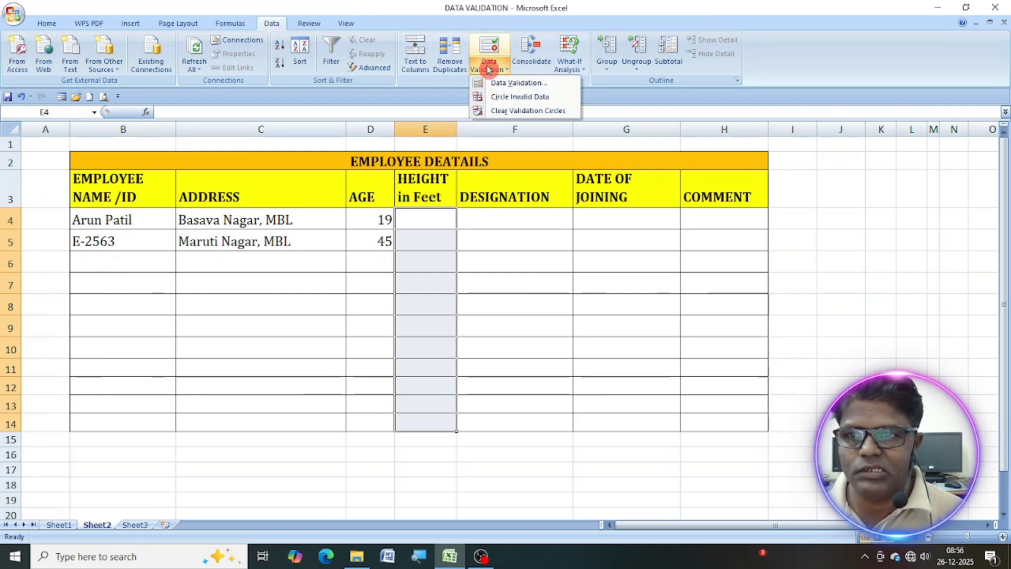
click(510, 84)
click(495, 157)
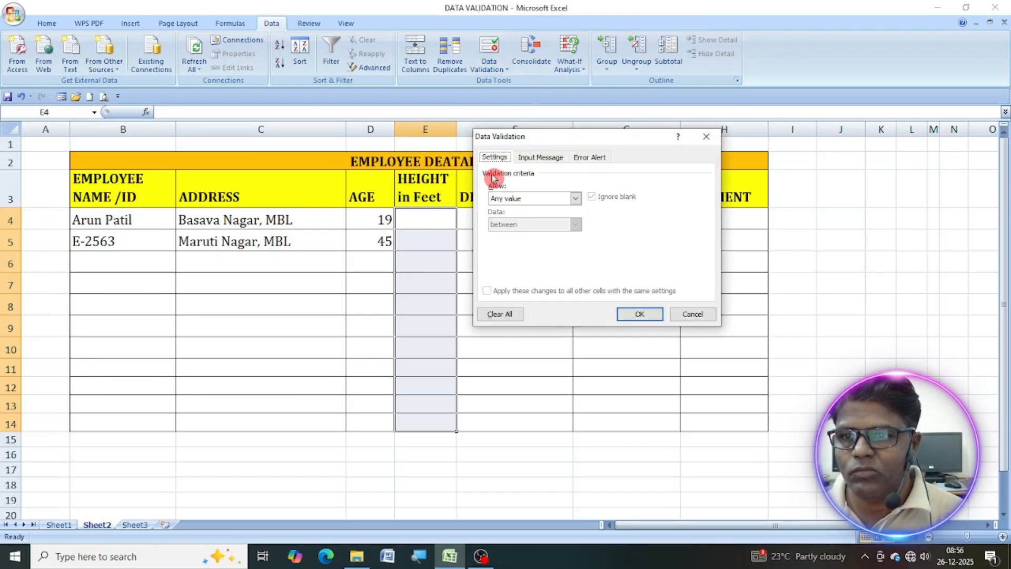
drag(593, 136, 678, 135)
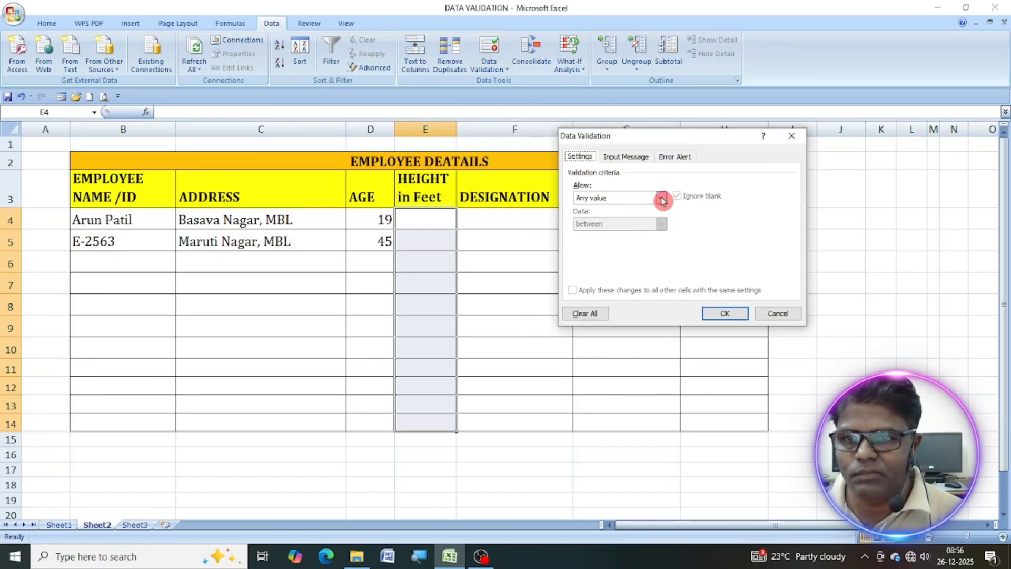
click(662, 199)
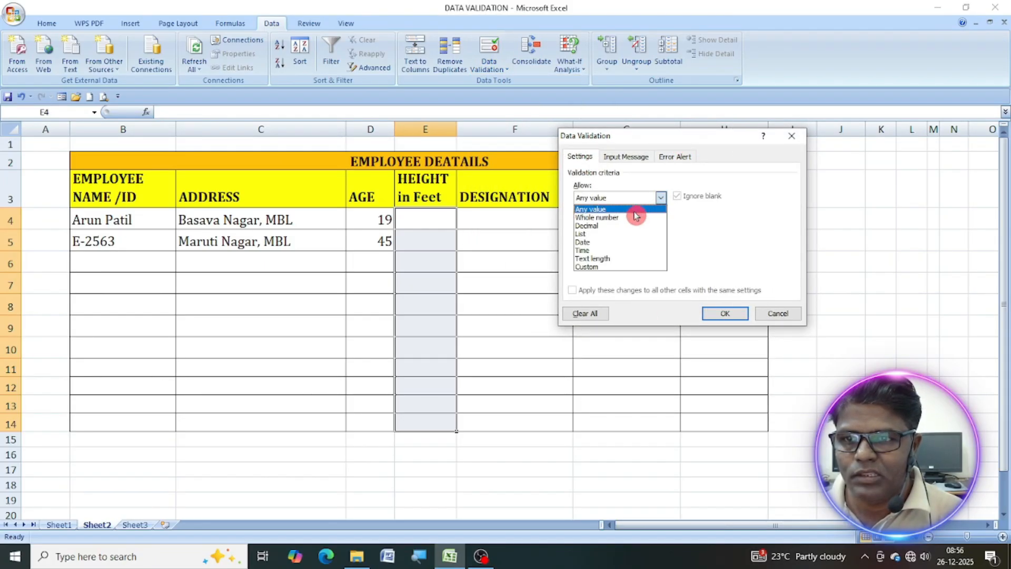
click(597, 228)
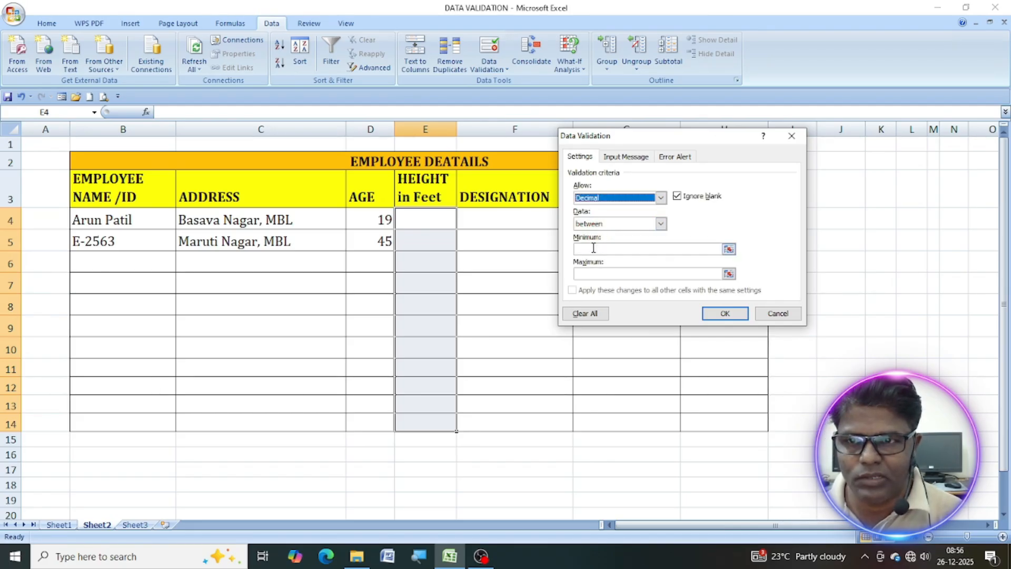
Restrict the allowed heights to between a minimum of 4 and a maximum of 14.
click(662, 229)
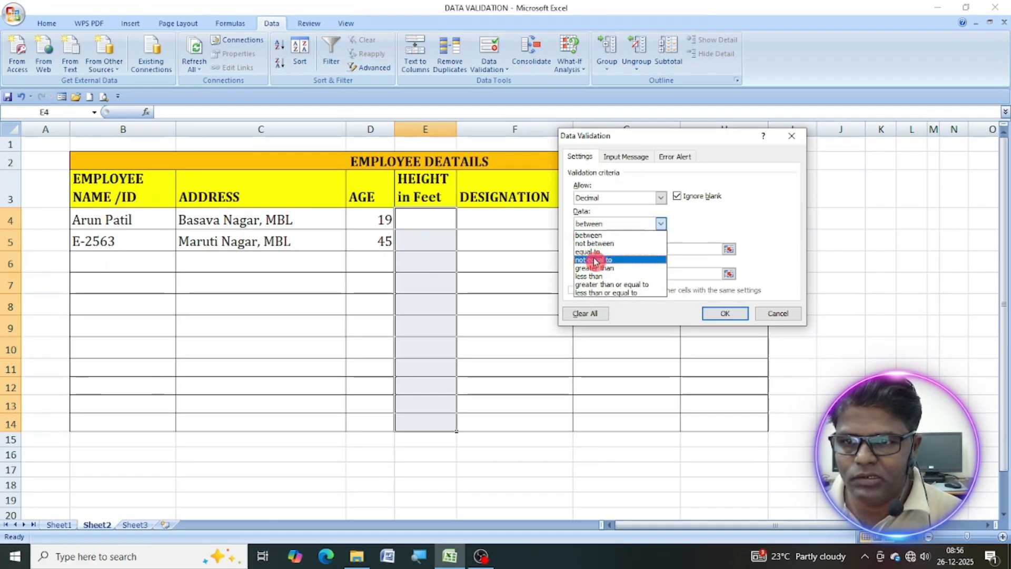
click(596, 236)
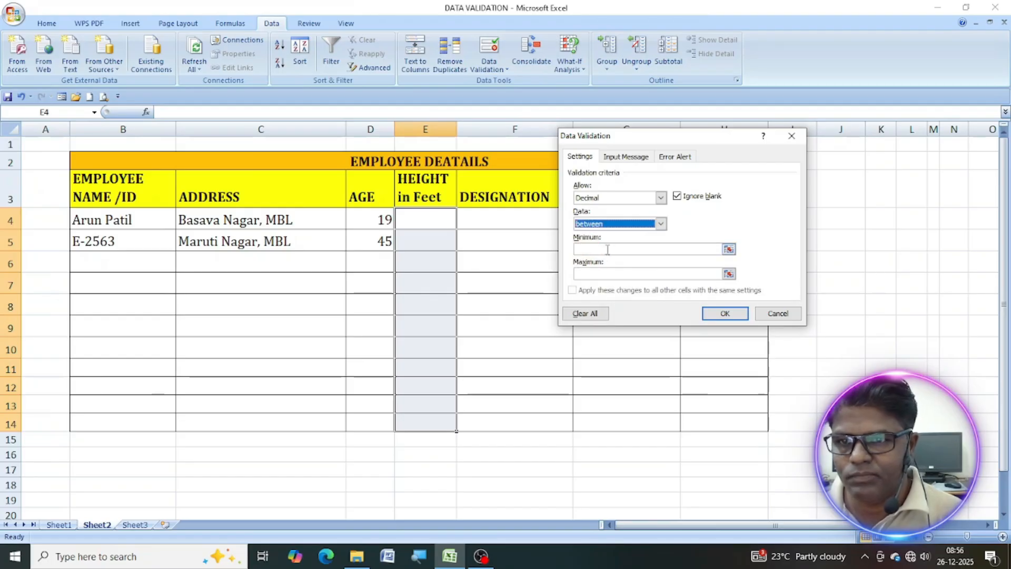
click(606, 249)
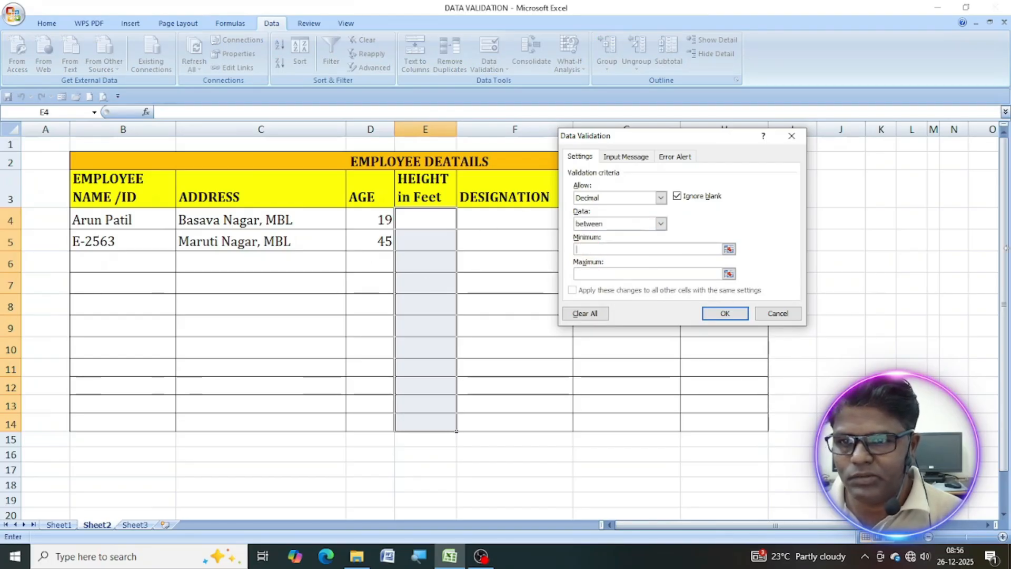
text(4)
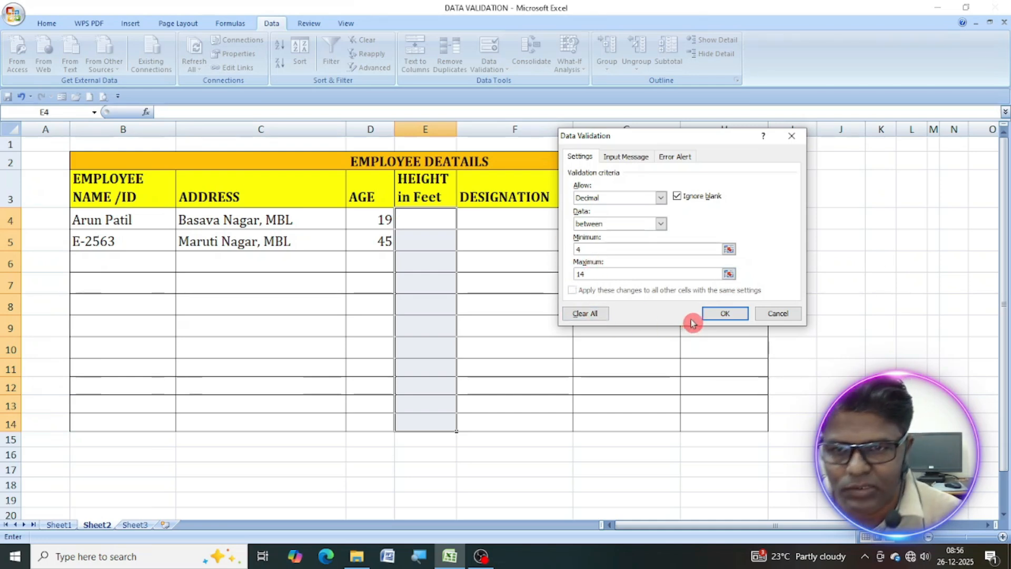
Title the input message for the height cells "Height in Feet".
click(626, 157)
click(624, 214)
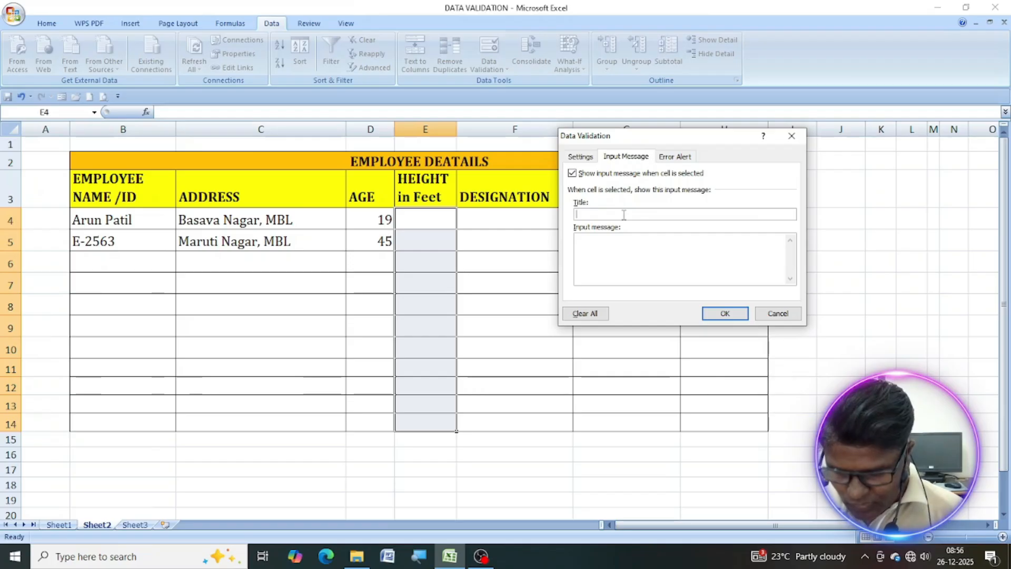
text(Hi)
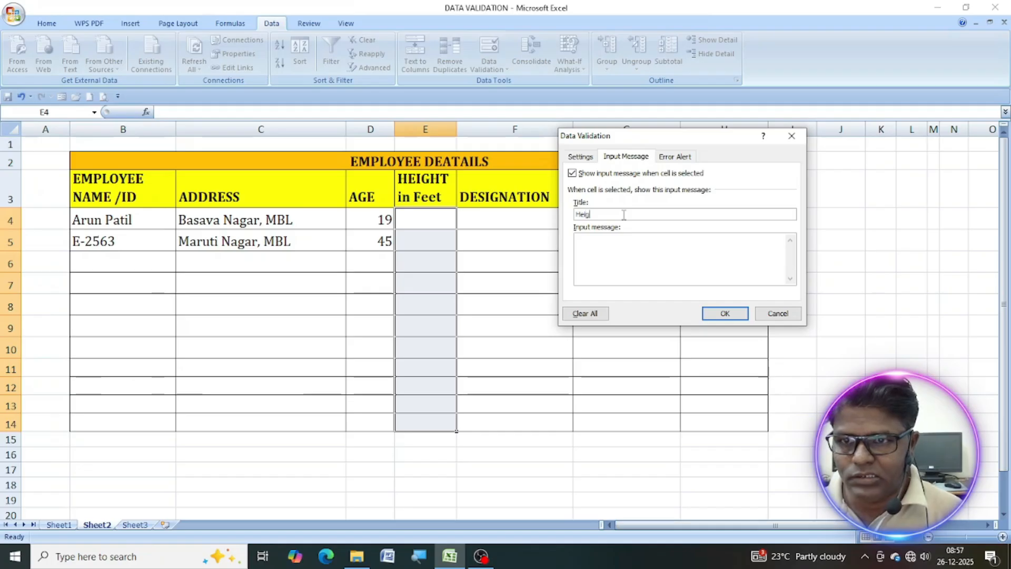
text(eight in Feet)
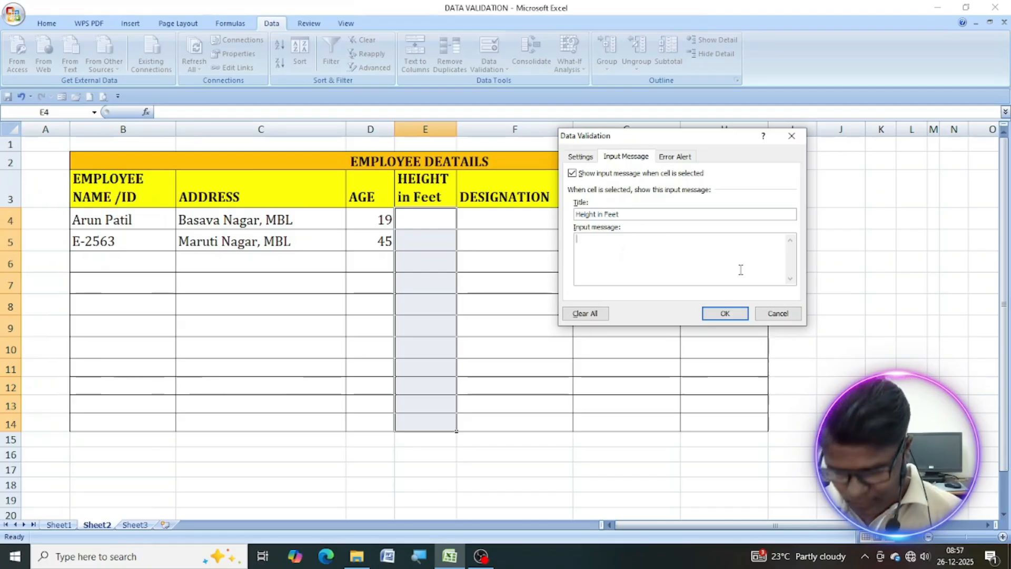
Set the height cells' input message text to "Enter employee height in Feet.".
text(Enter)
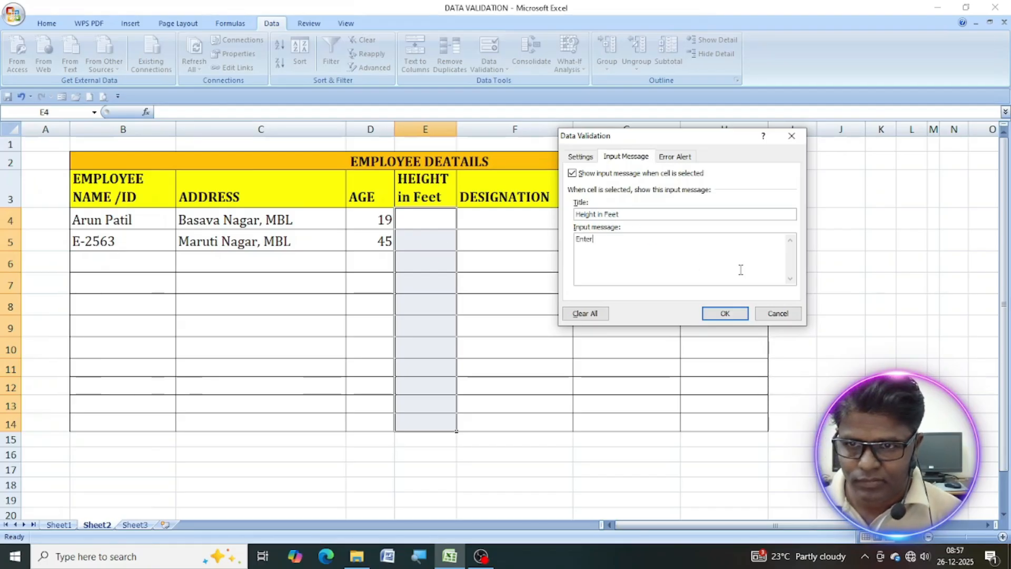
text( emp)
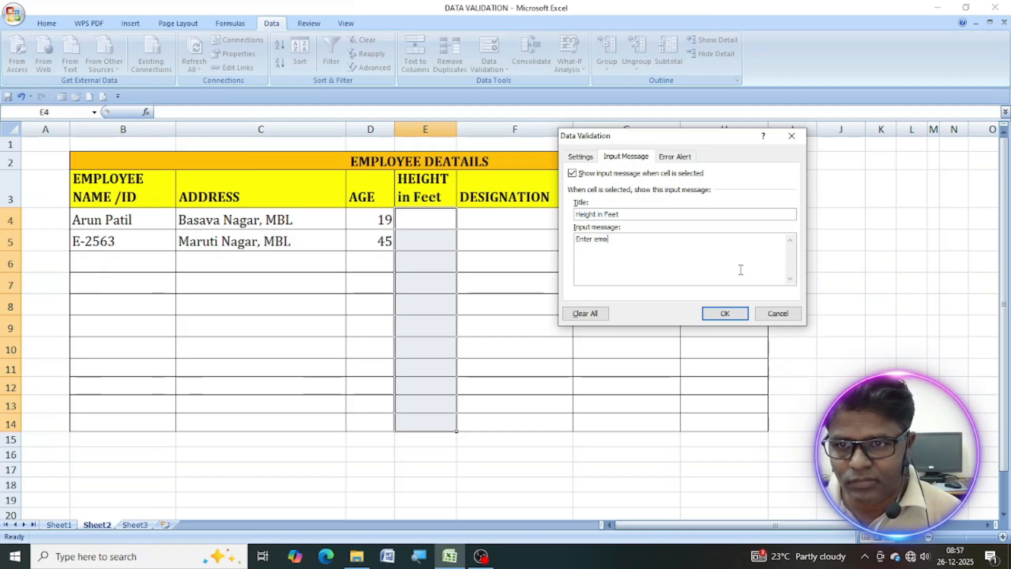
text(loyee he)
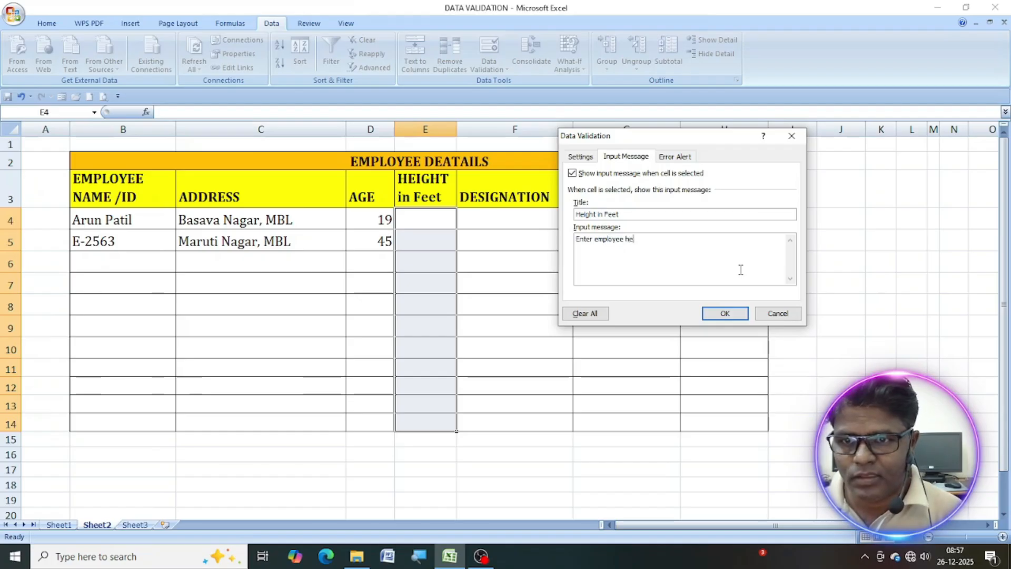
text(ight in Feet.)
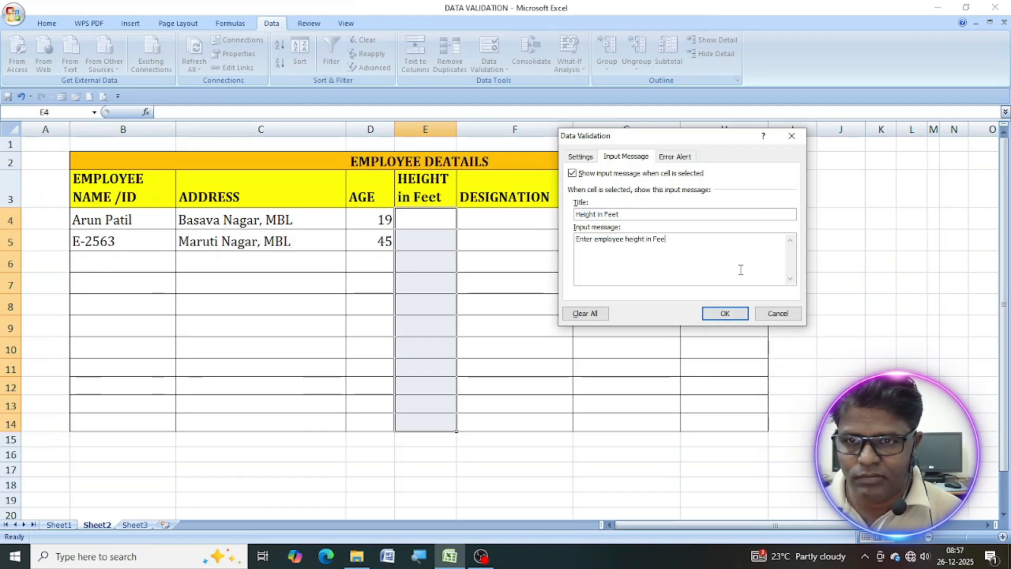
Check the height limits in the validation criteria and set the error alert style to Warning.
click(671, 157)
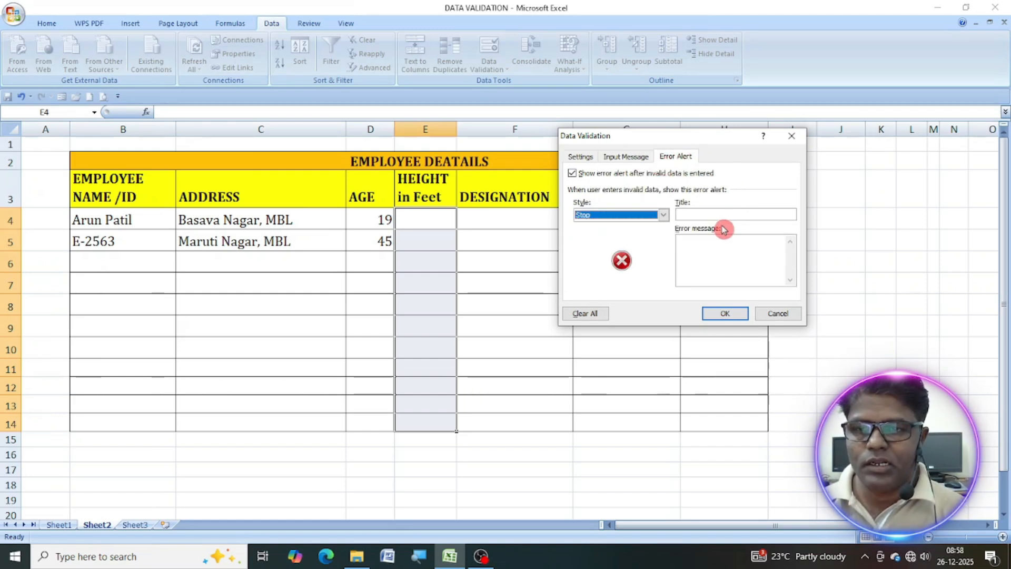
click(664, 217)
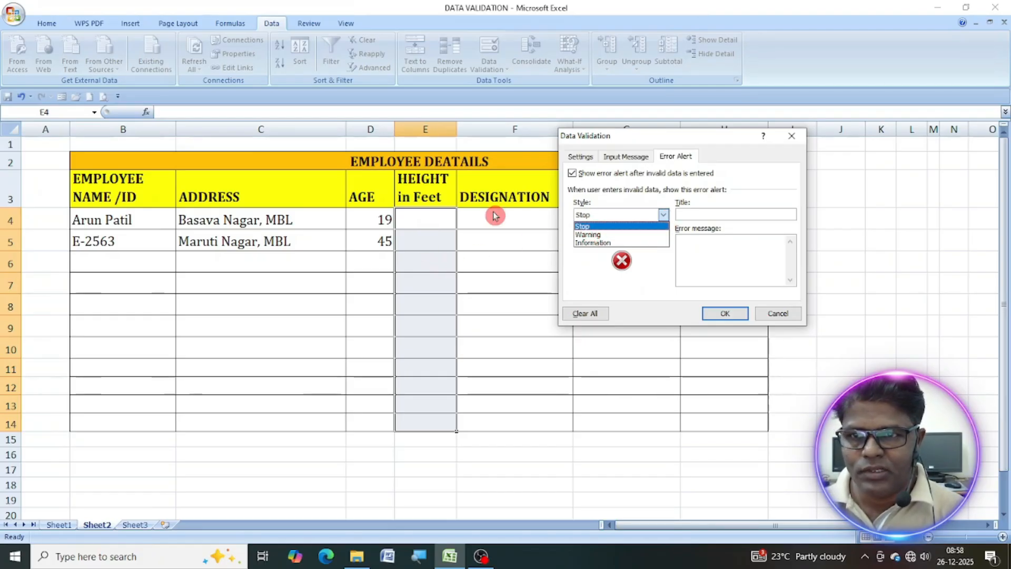
click(584, 157)
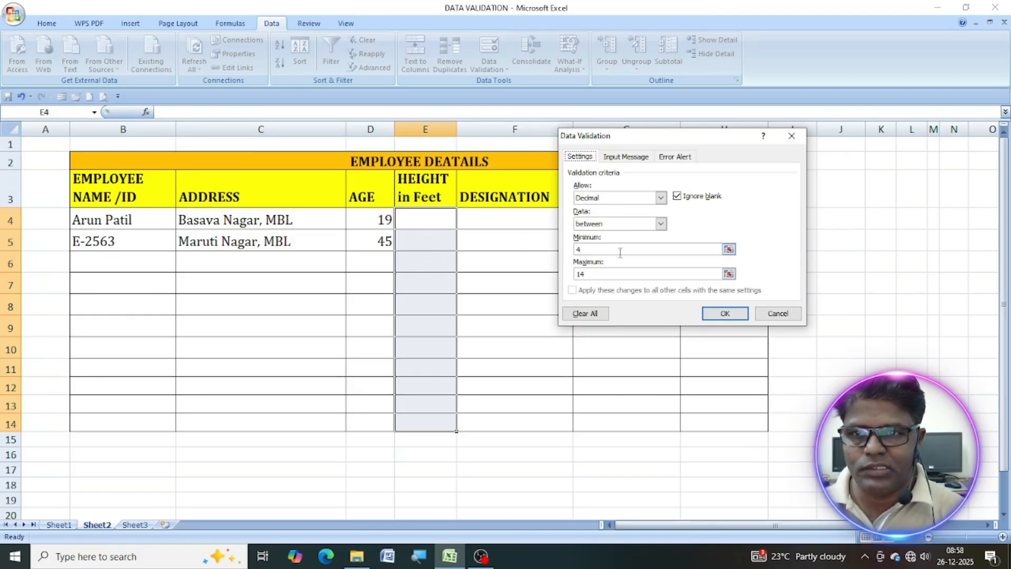
click(592, 274)
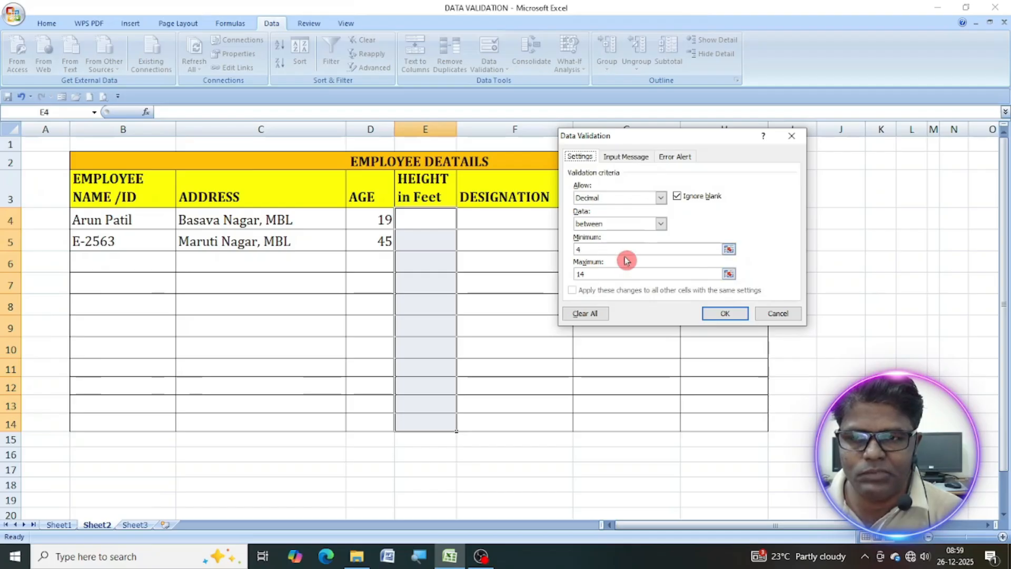
click(675, 158)
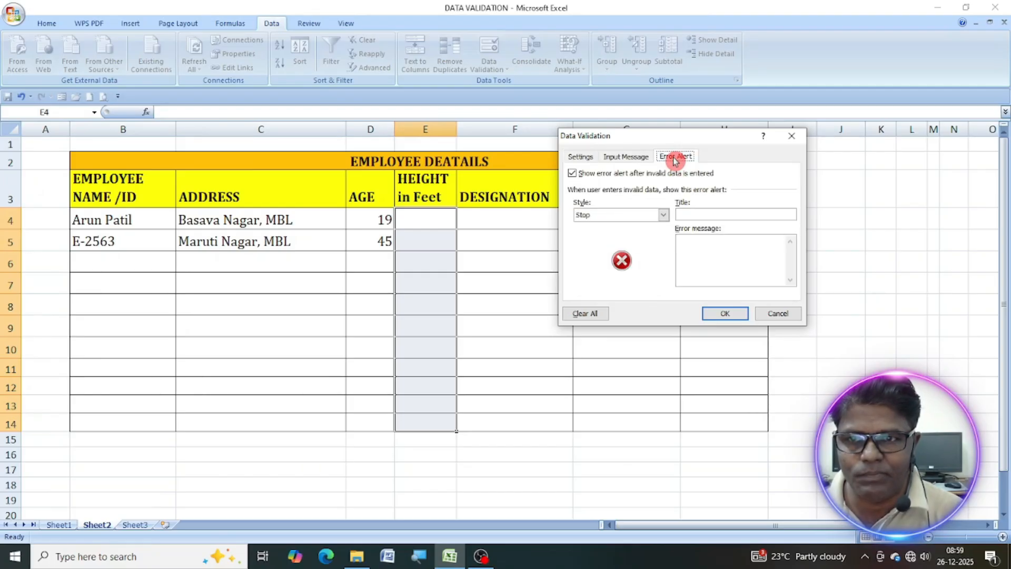
click(664, 215)
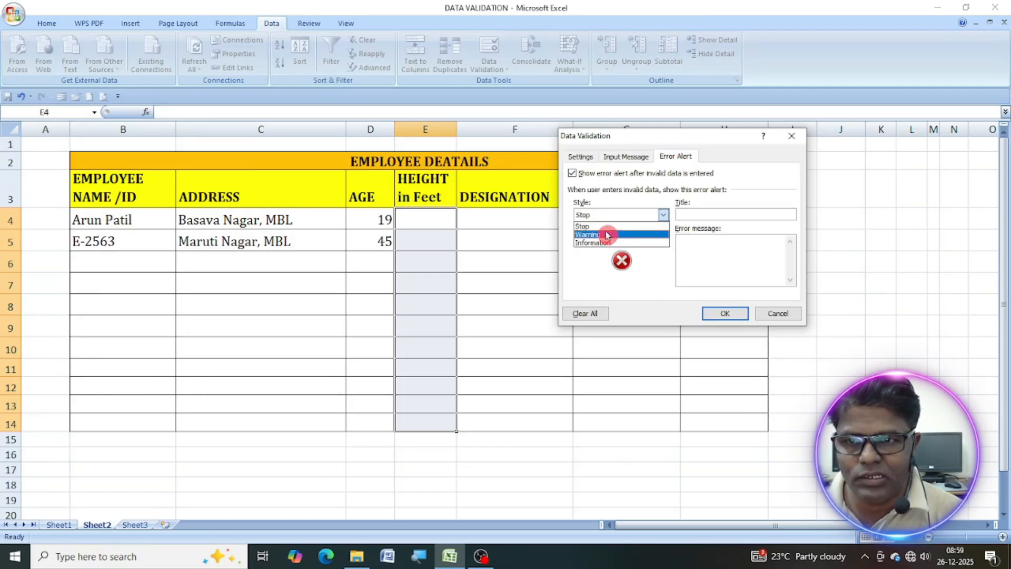
click(601, 234)
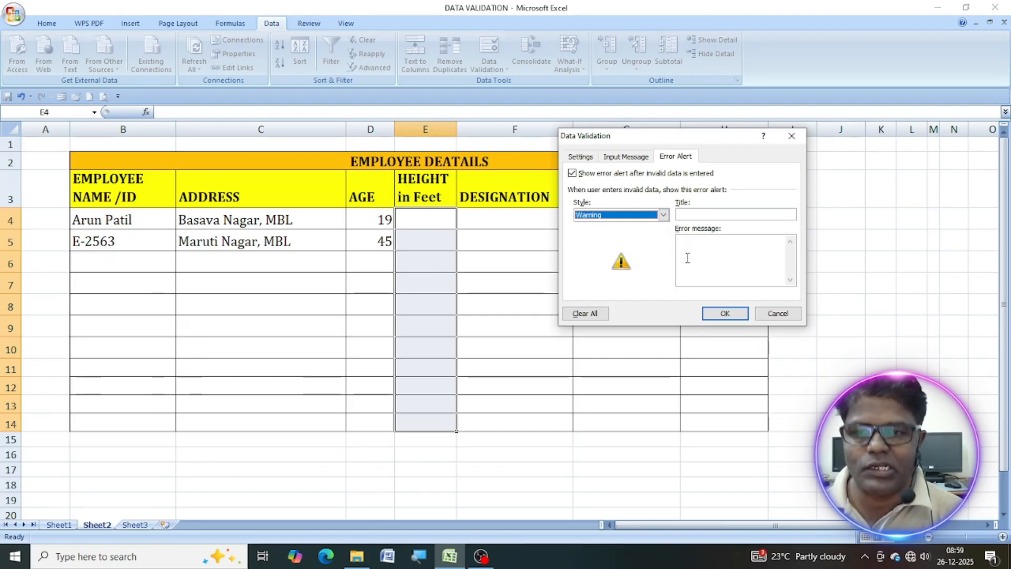
Title the height warning "Height in Feet" and set its error message to "Height should be in 4-14 feet range".
click(683, 215)
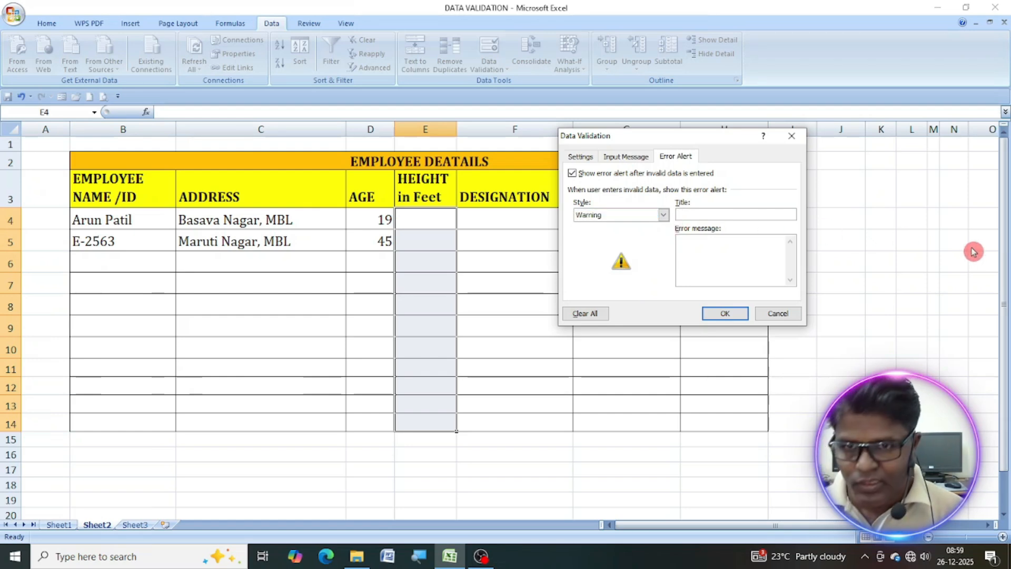
text(Height in Feet)
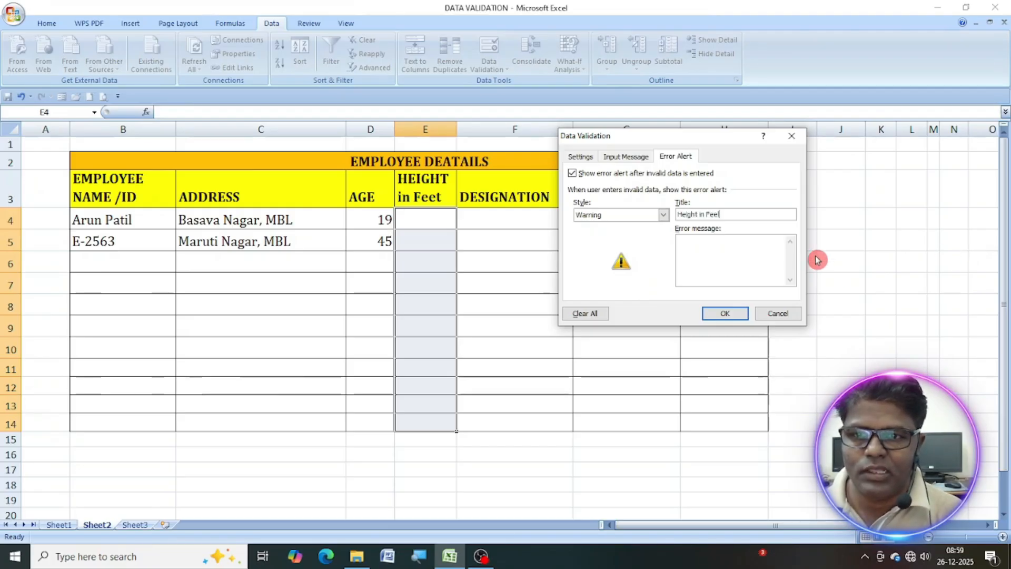
click(729, 261)
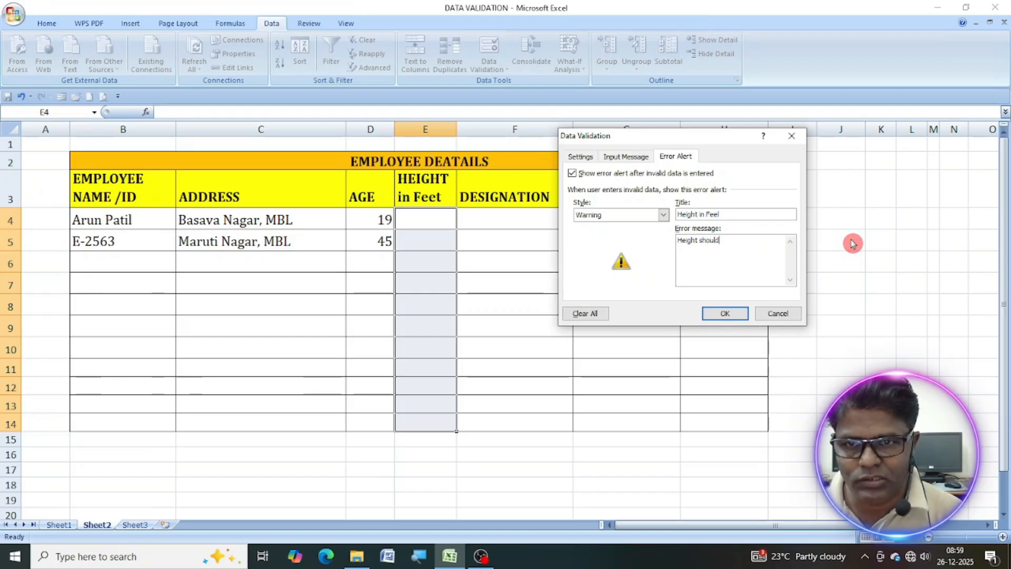
text(in 4)
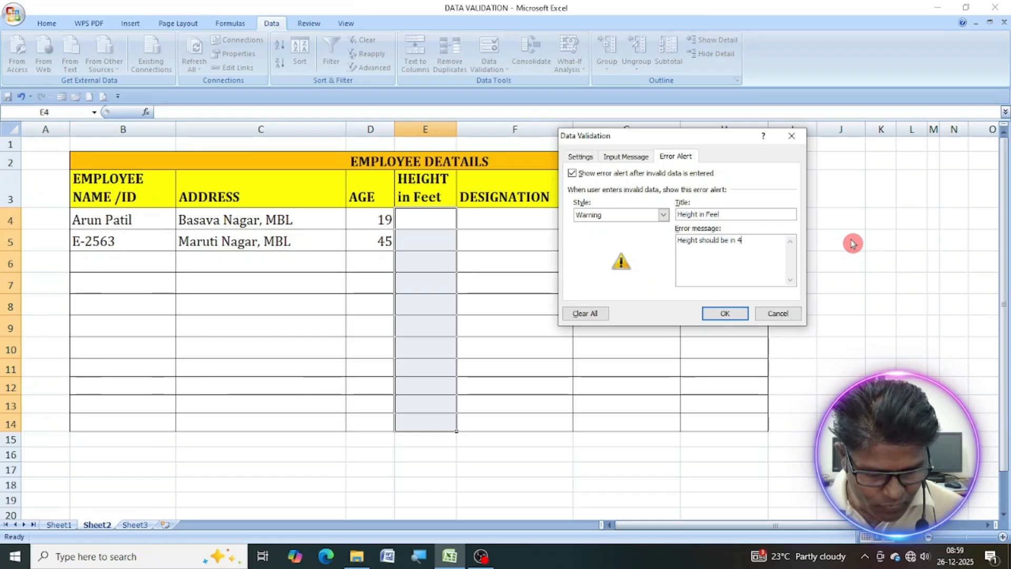
text(-14 feet ragn)
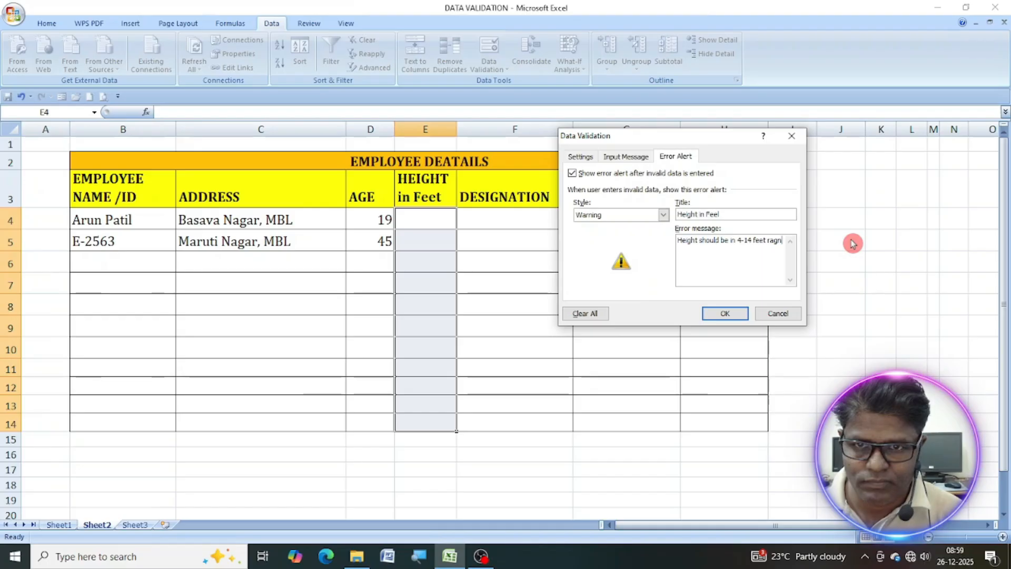
key(BackSpace)
key(BackSpace)
text(nge)
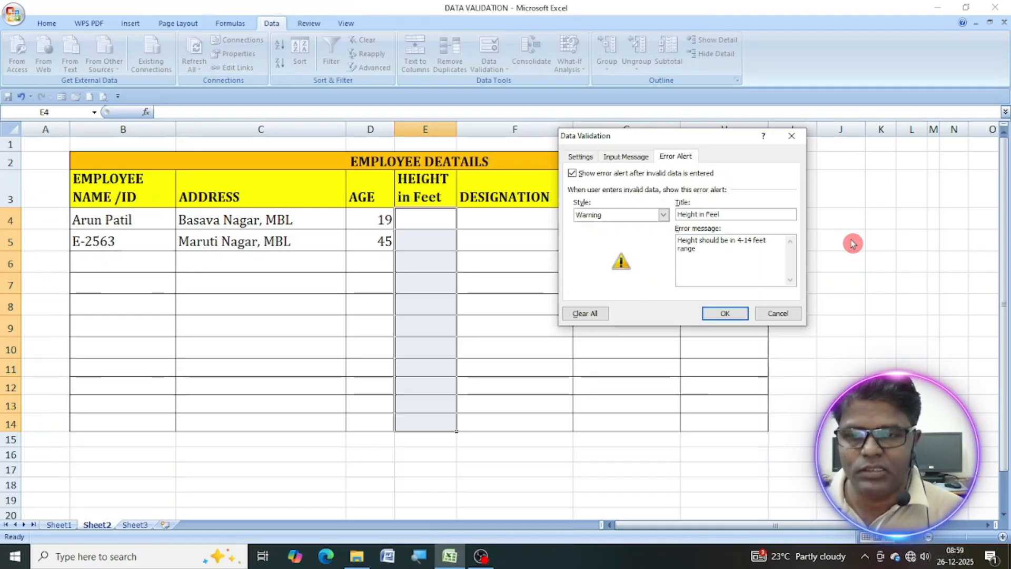
Apply the height validation and test it in E4 with 3.8, declining that value and entering 4.2 instead.
click(727, 314)
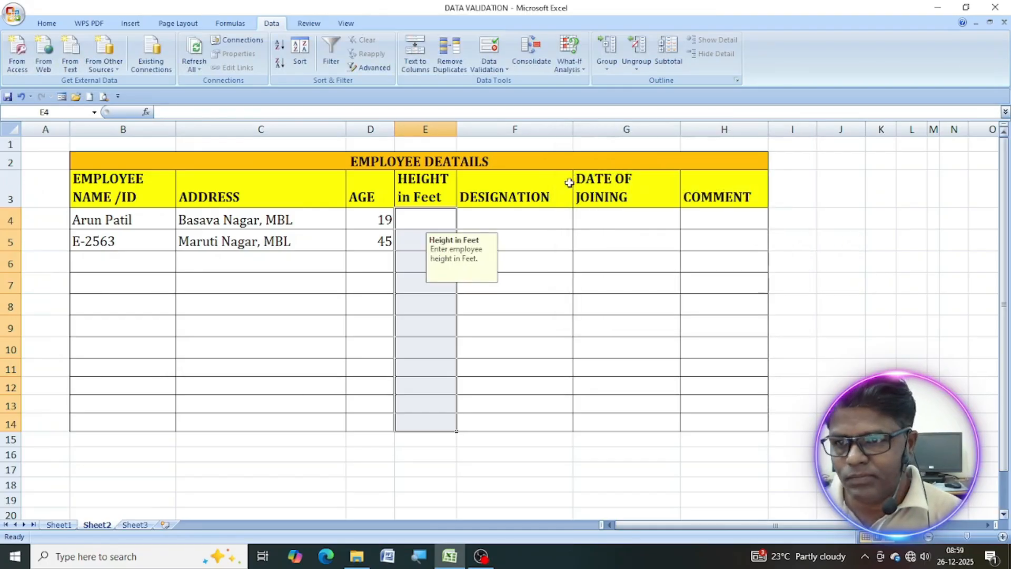
click(423, 218)
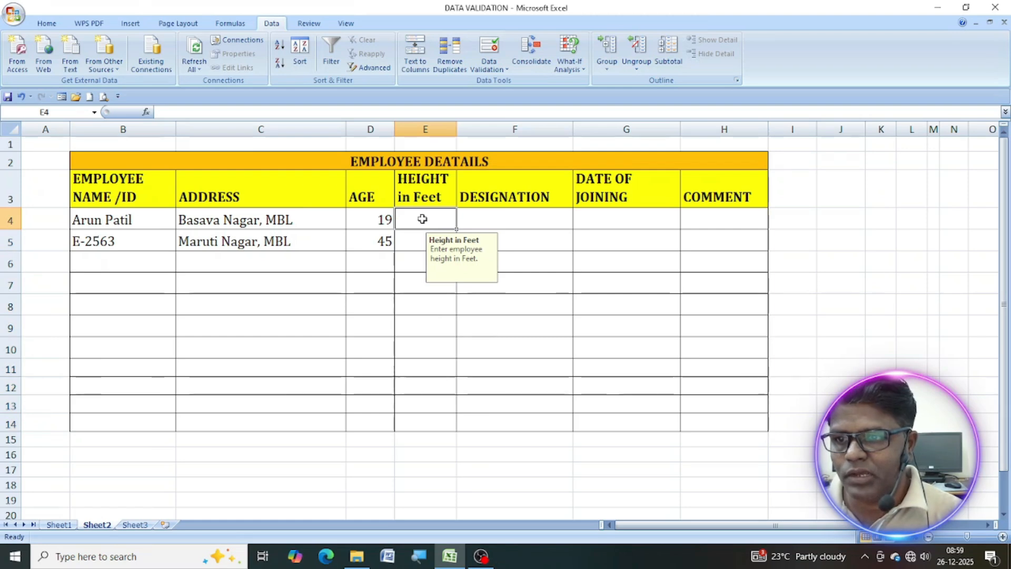
text(3.8)
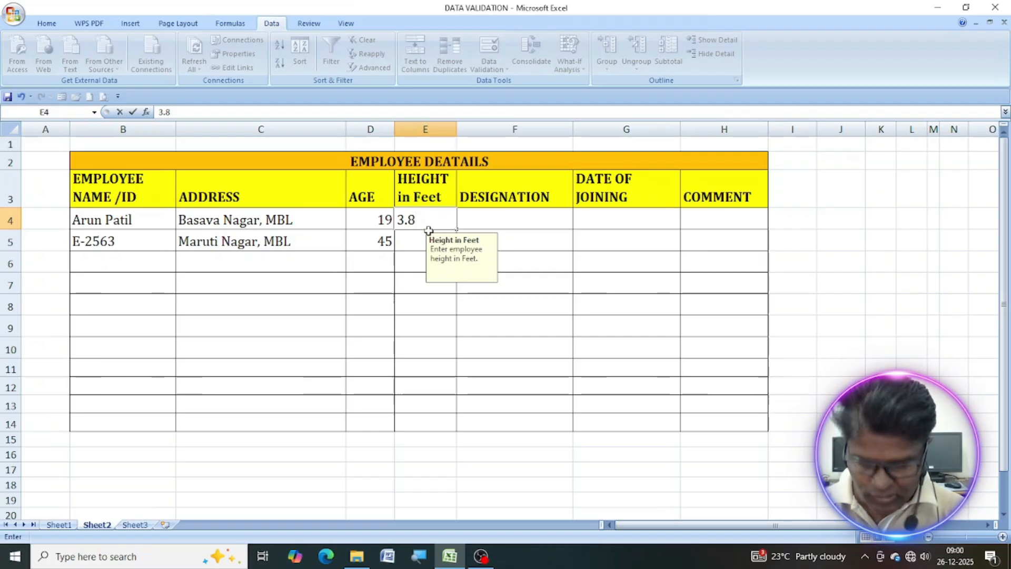
click(429, 231)
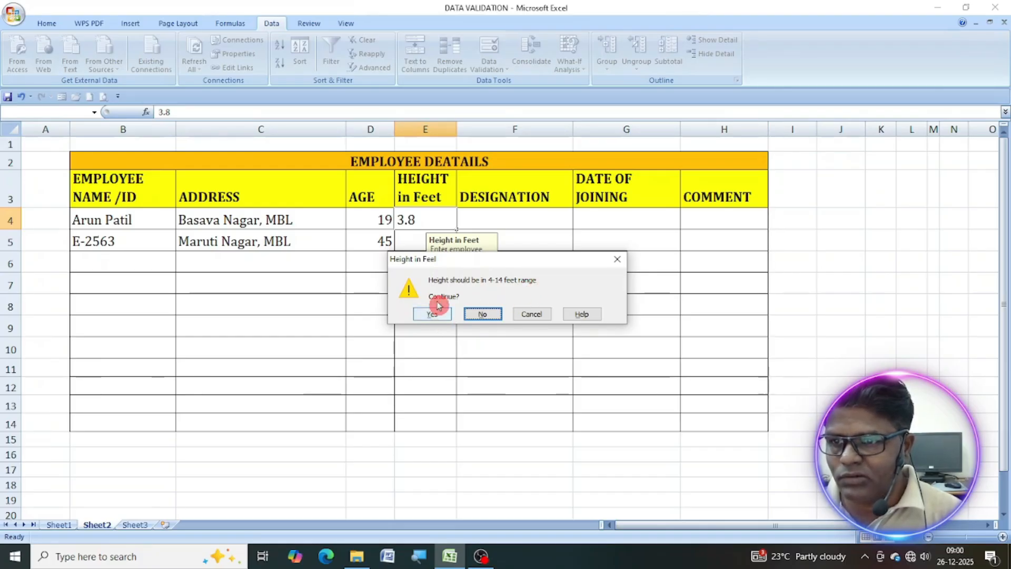
click(494, 319)
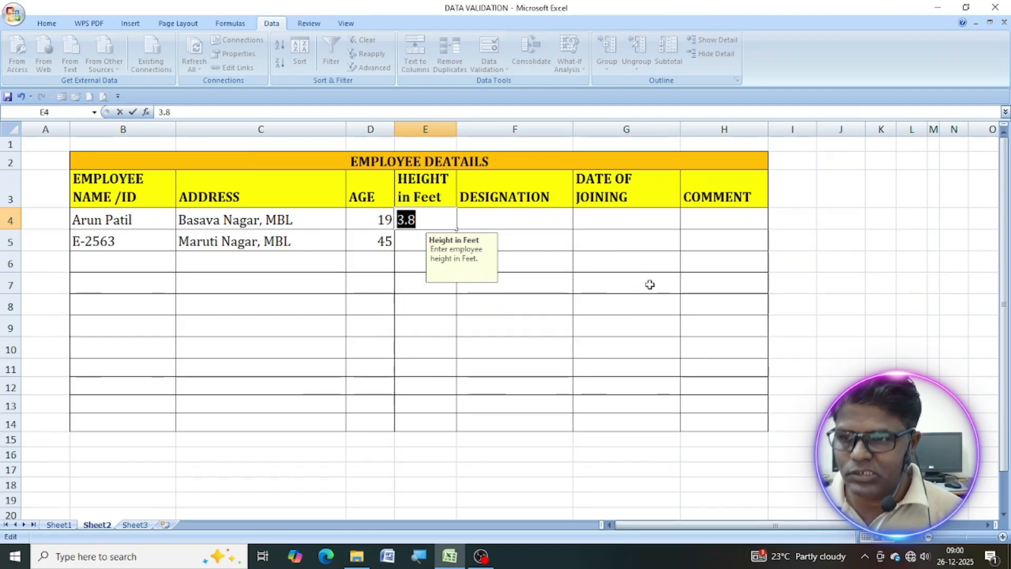
text(4.2)
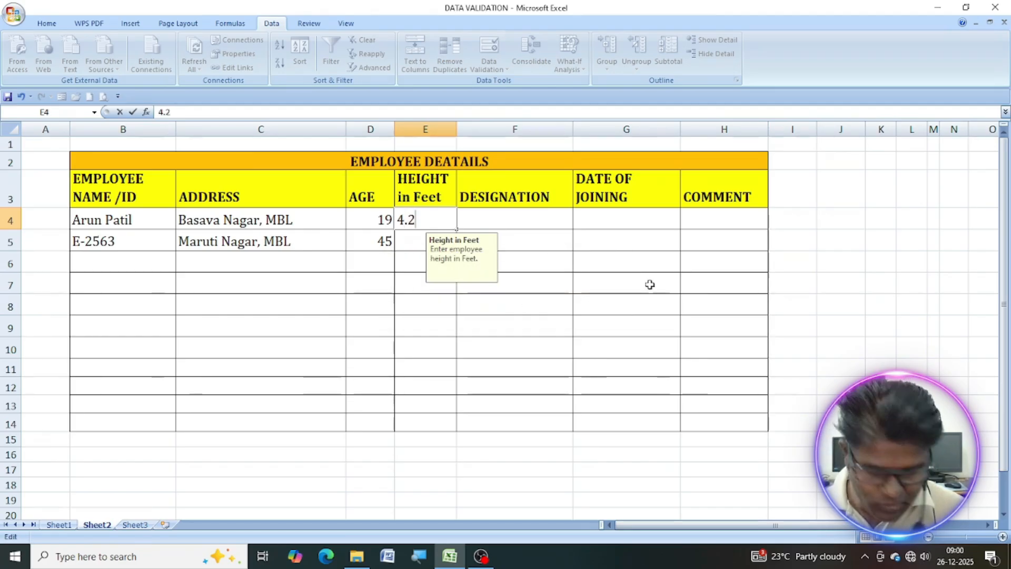
key(Return)
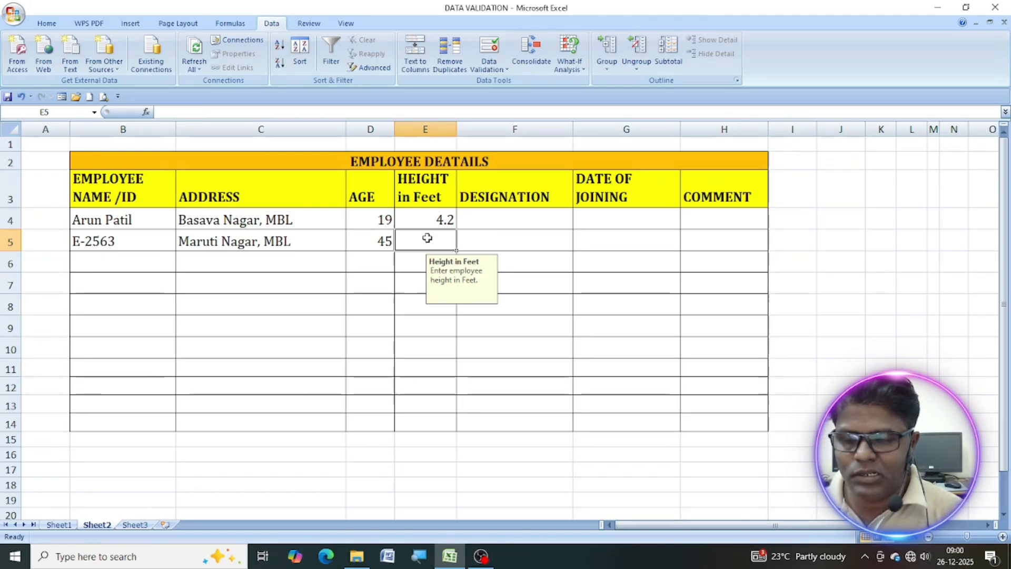
Enter 3.9 as the height in E5 and accept the out-of-range value despite the warning.
text(3.9)
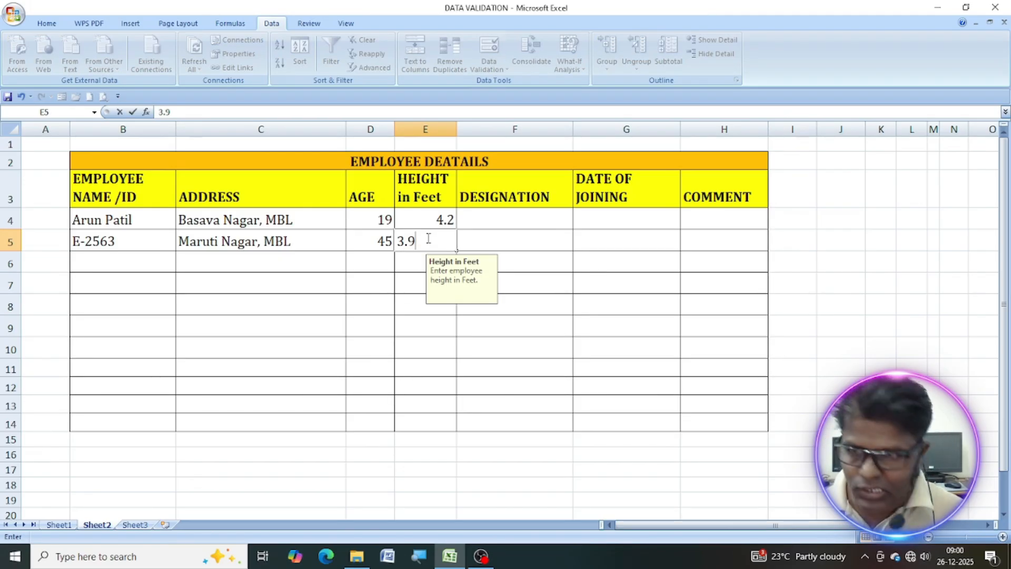
click(430, 242)
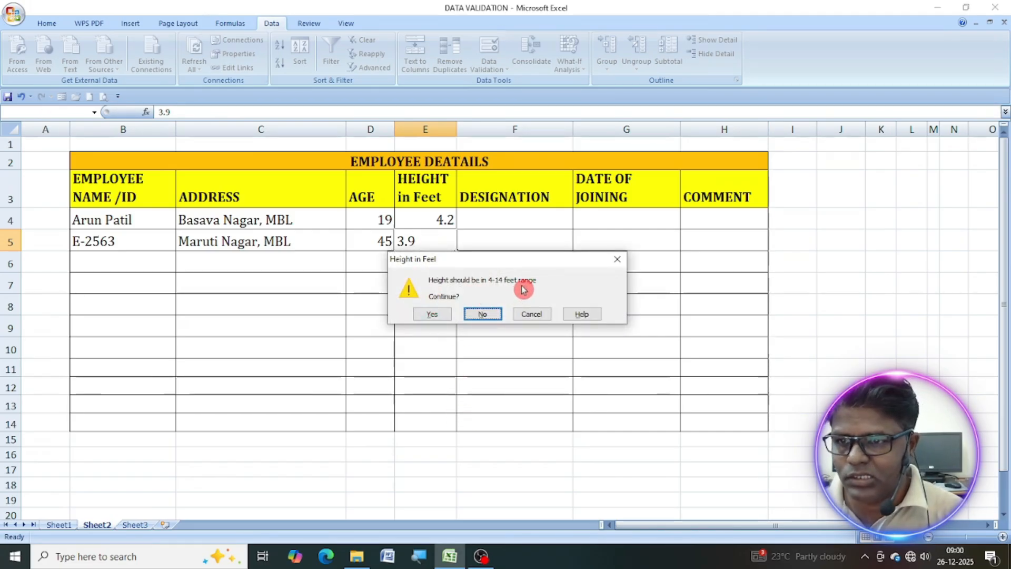
click(431, 315)
click(441, 240)
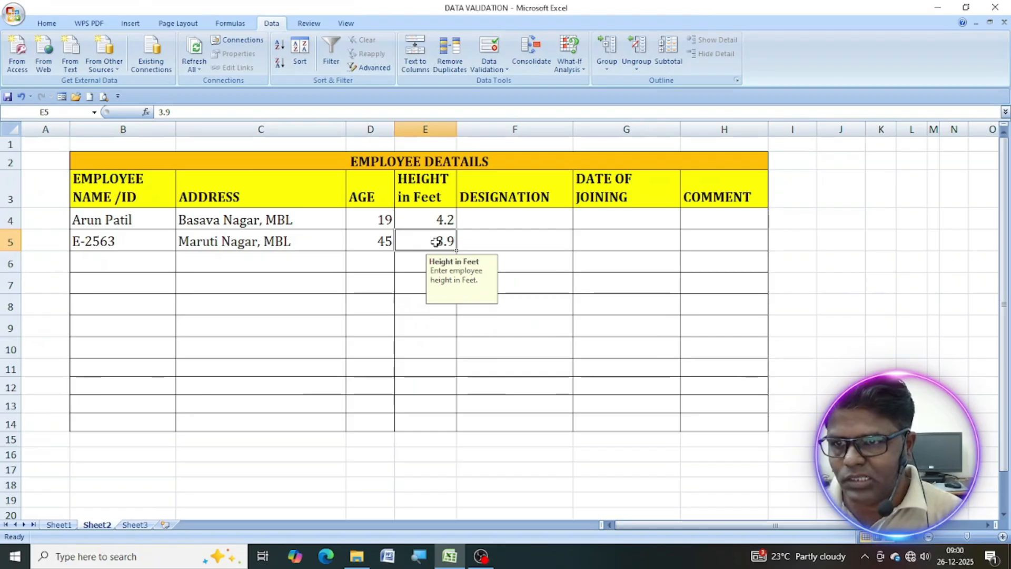
Restrict the designation cells F4:F14 to a list, using the designations in $P$4:$P$10 as the source.
click(513, 218)
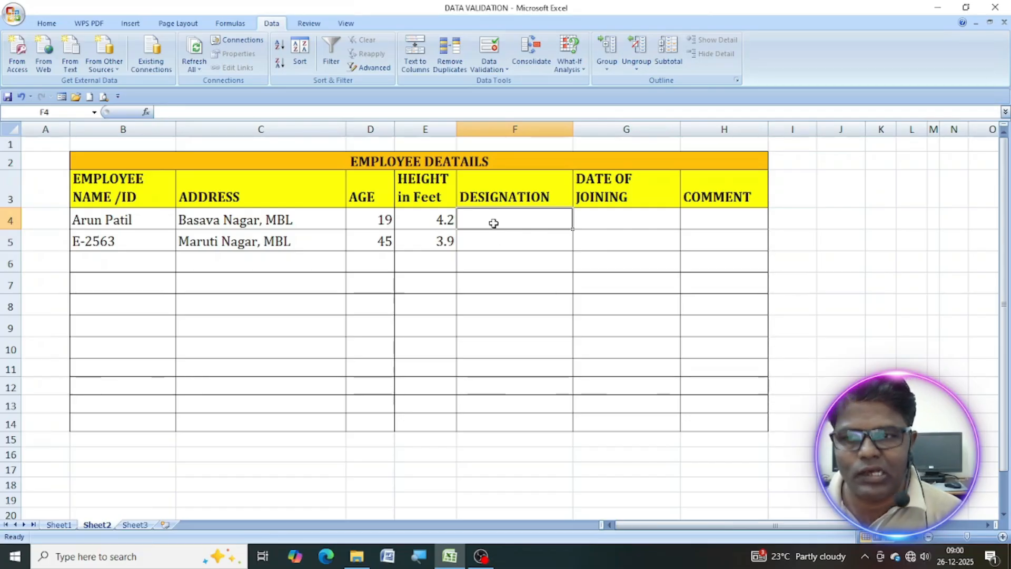
scroll(493, 224, right, 2)
drag(359, 221, 362, 428)
click(490, 66)
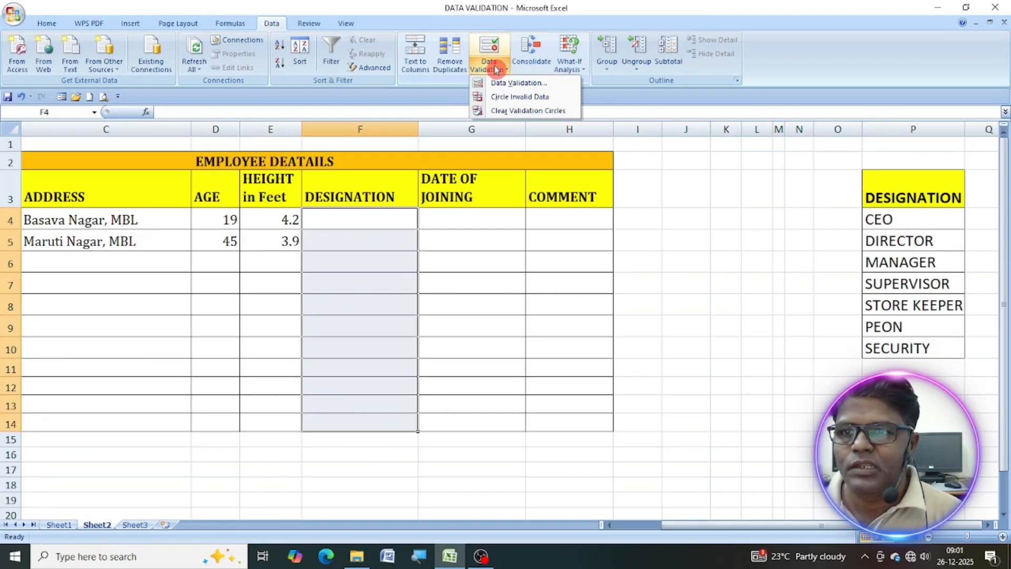
click(512, 84)
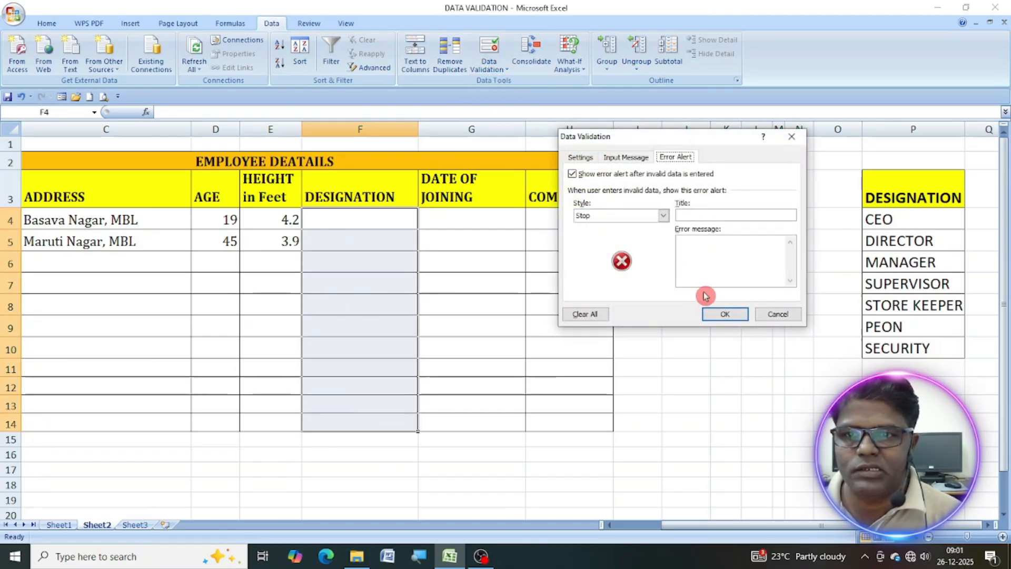
click(588, 158)
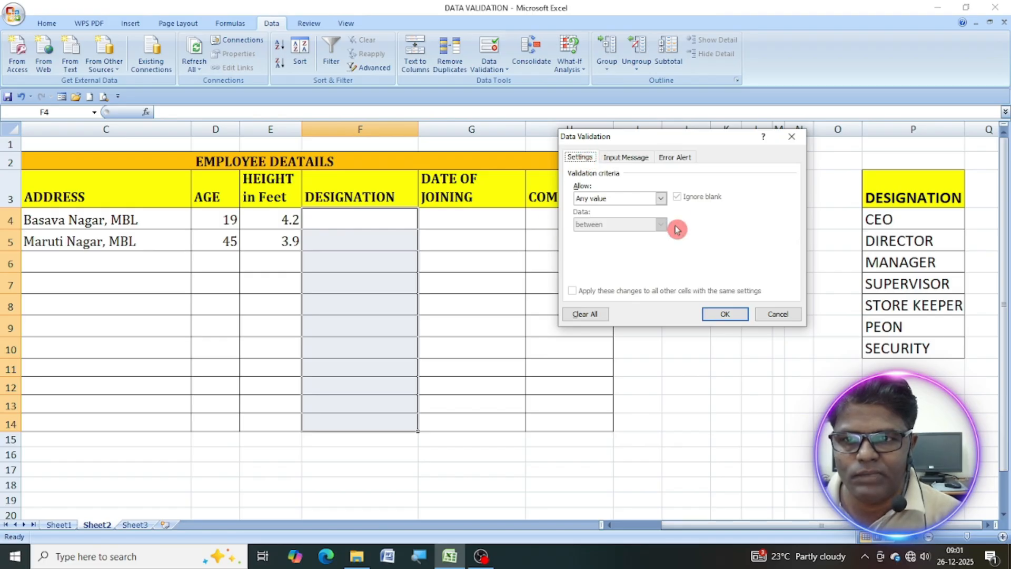
click(662, 199)
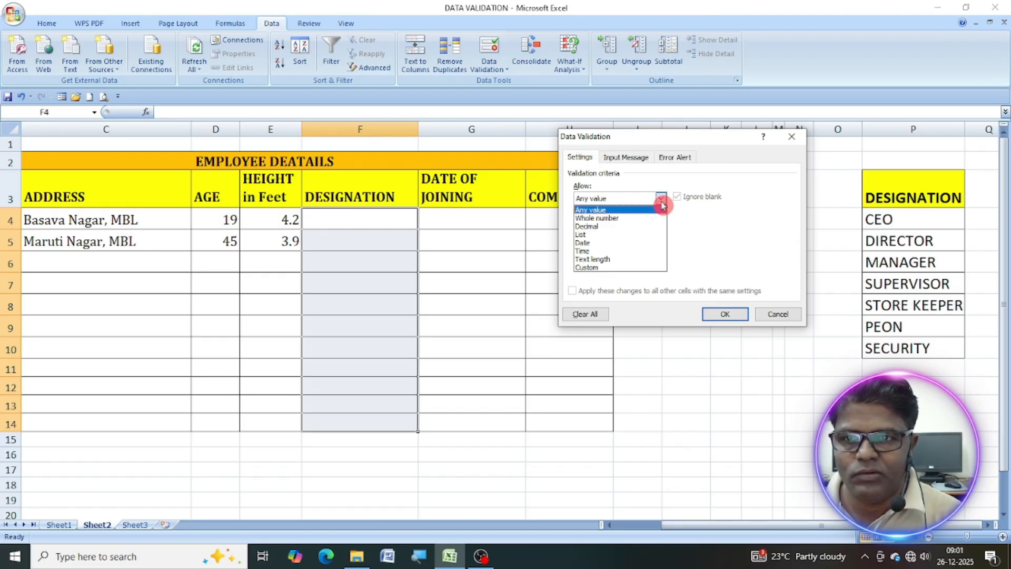
click(606, 234)
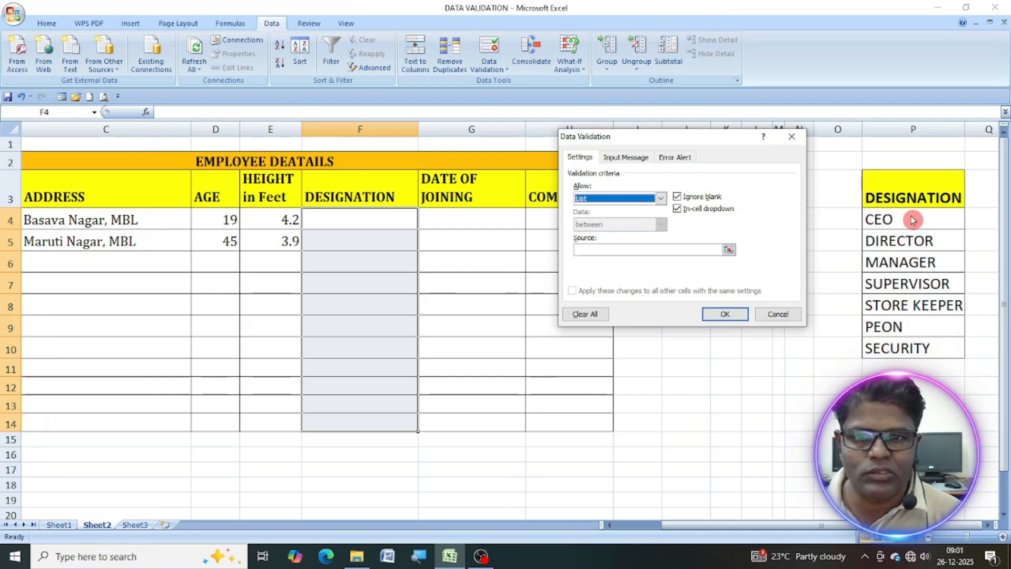
click(730, 249)
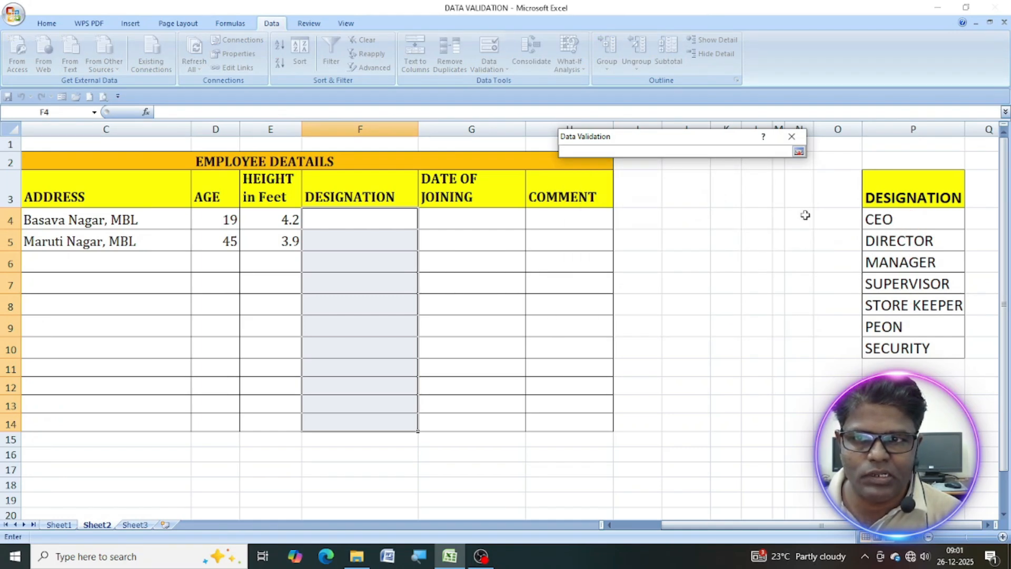
drag(915, 217, 921, 345)
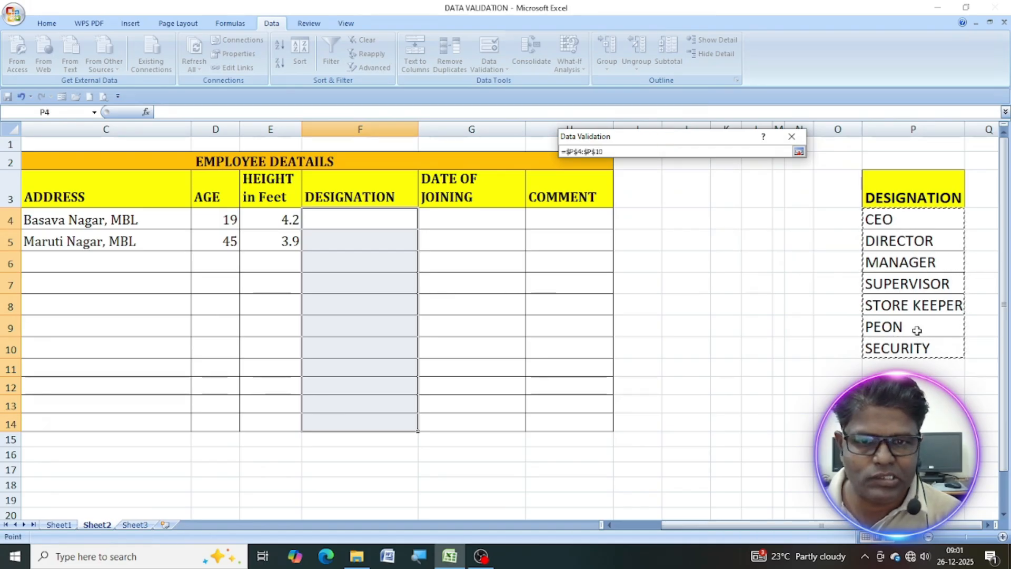
click(800, 152)
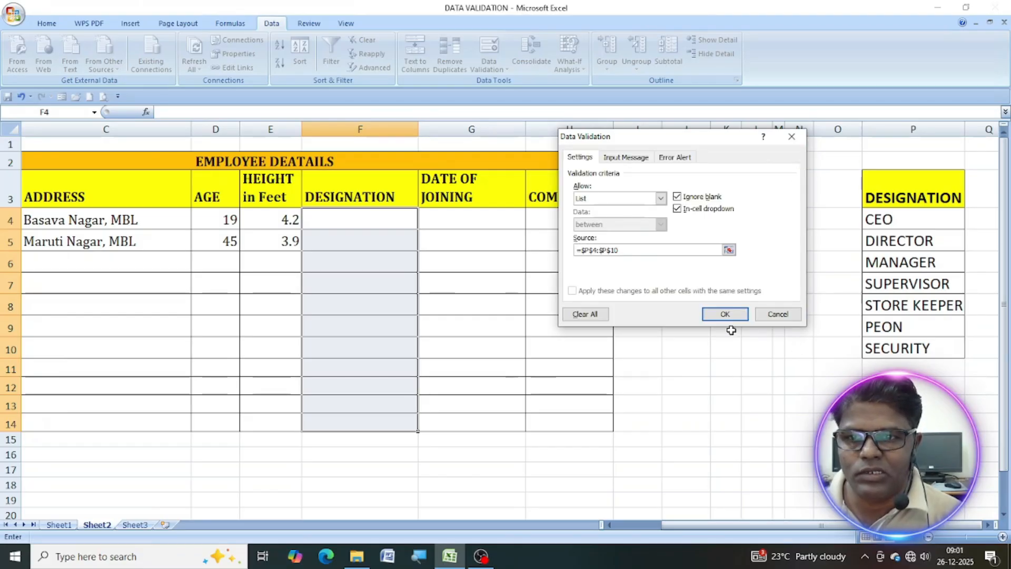
Give the designation cells an input message titled "Designation" with the text "Choose from the drop down list".
click(638, 157)
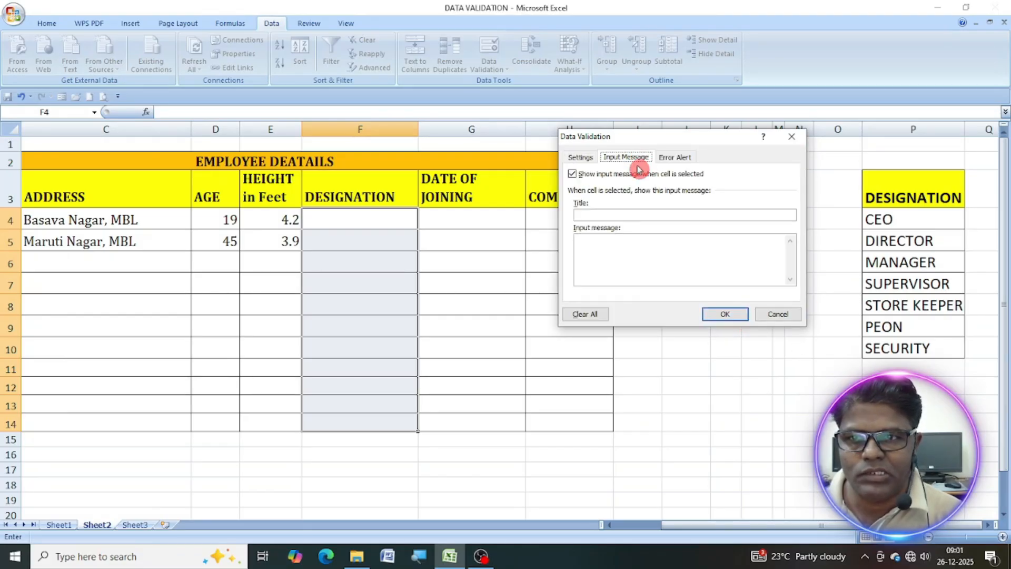
click(609, 216)
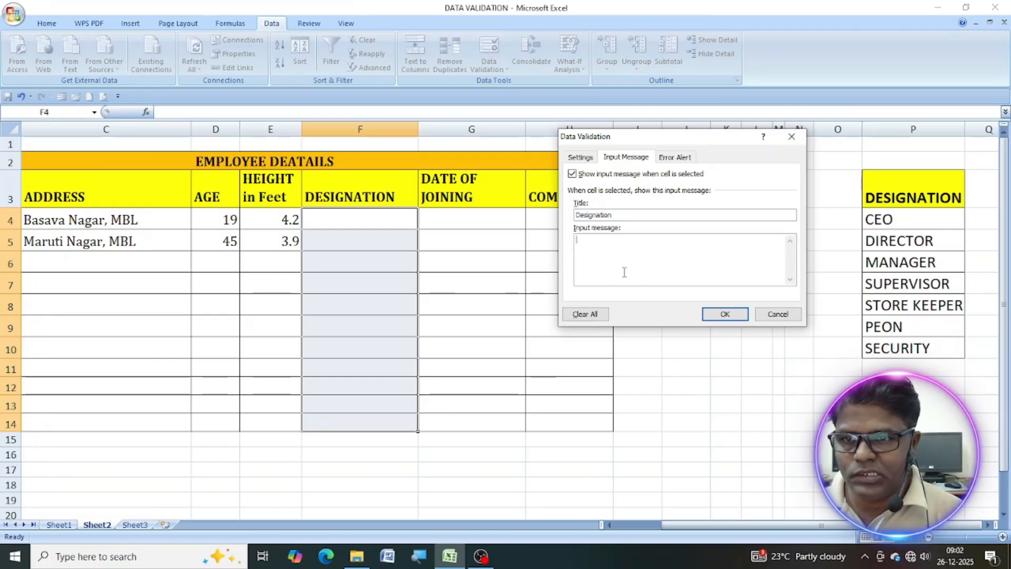
text(hoose from the drop down list)
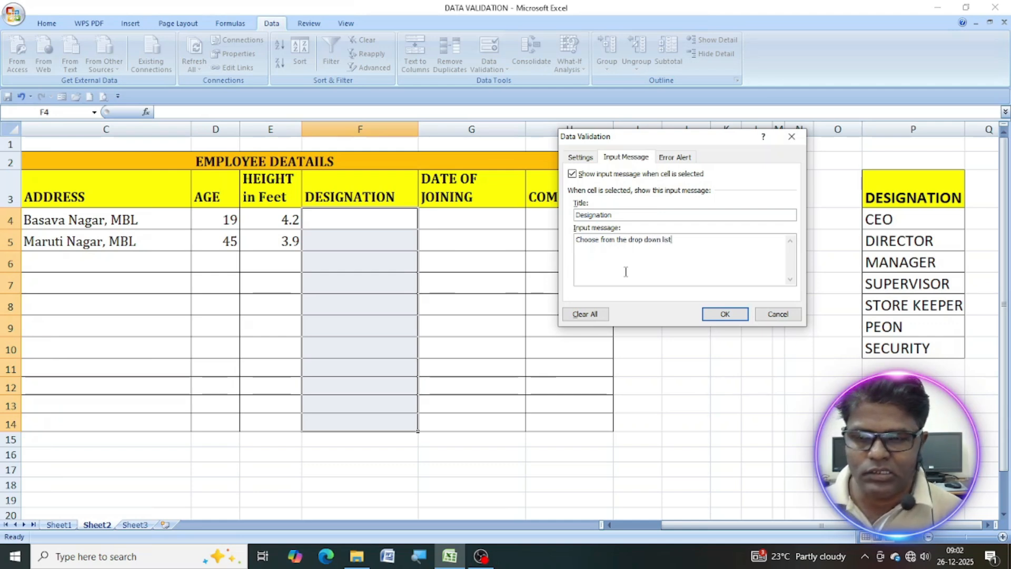
Set the designation error alert to the Information style and title it "Designation".
click(679, 159)
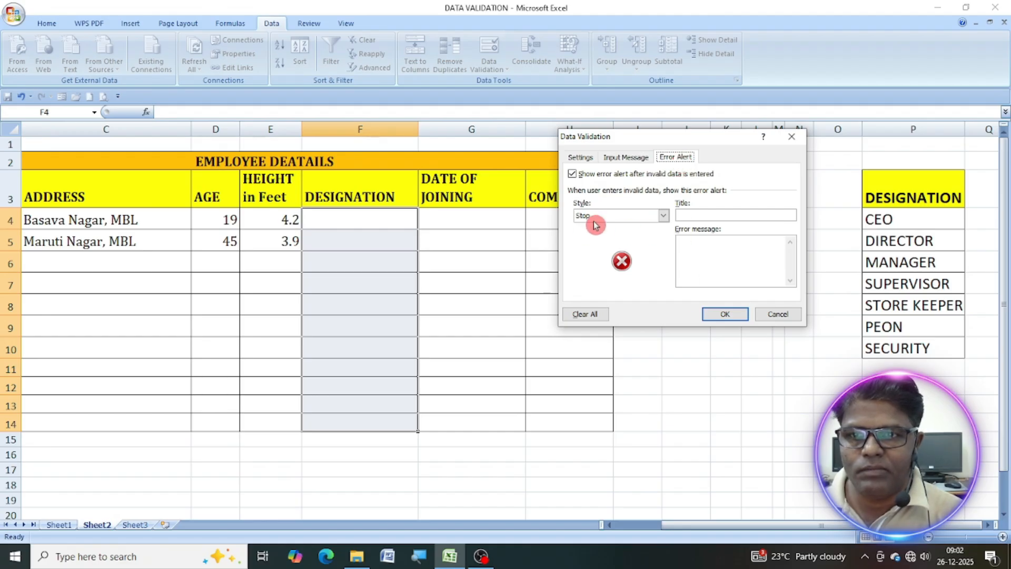
click(694, 217)
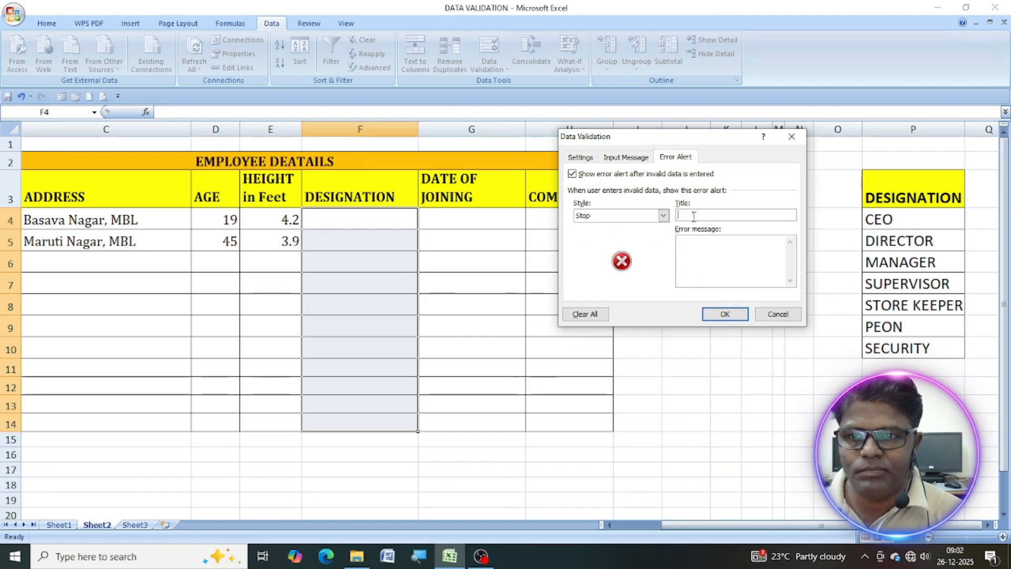
click(659, 217)
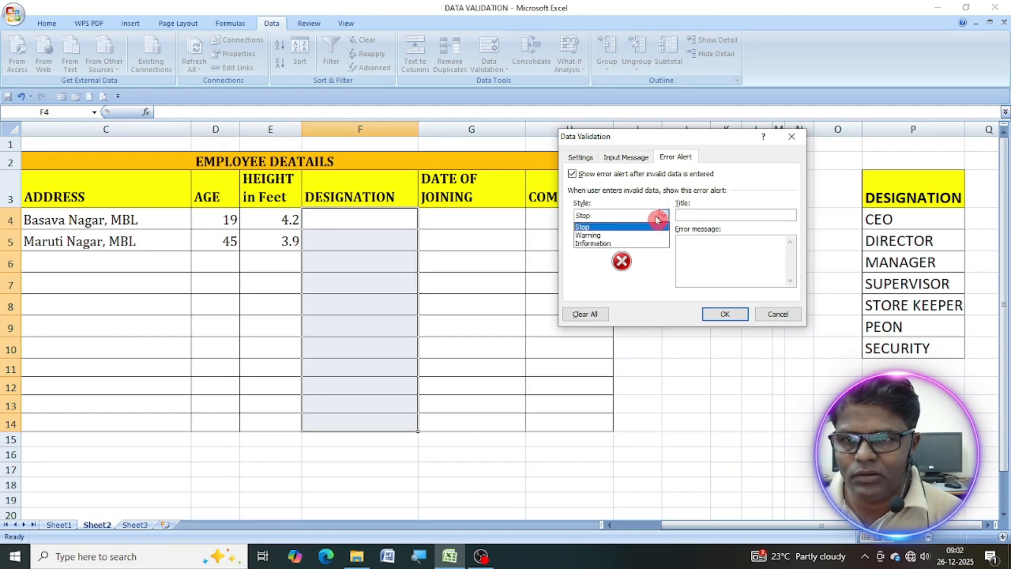
click(596, 244)
click(708, 217)
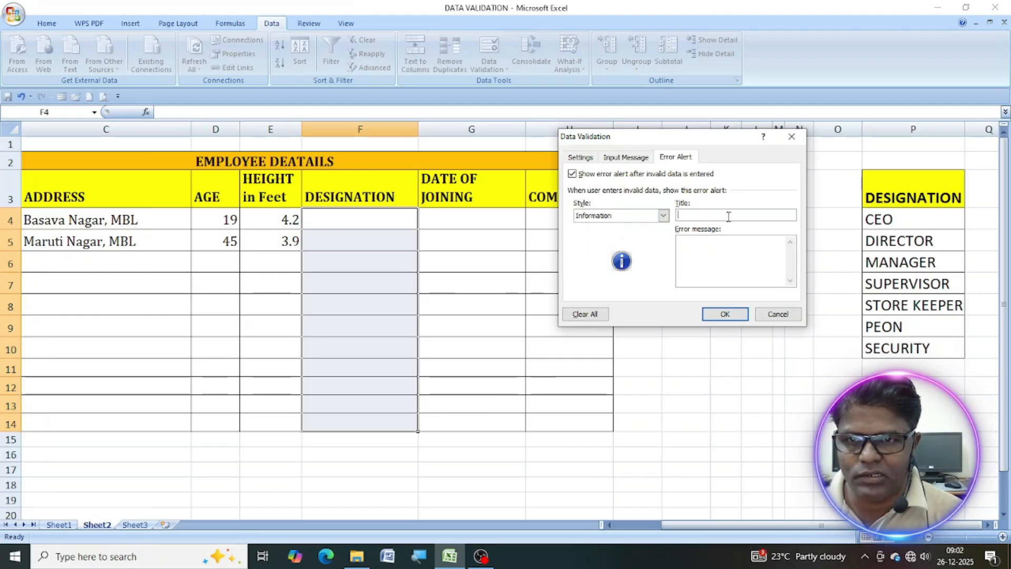
text(Designation)
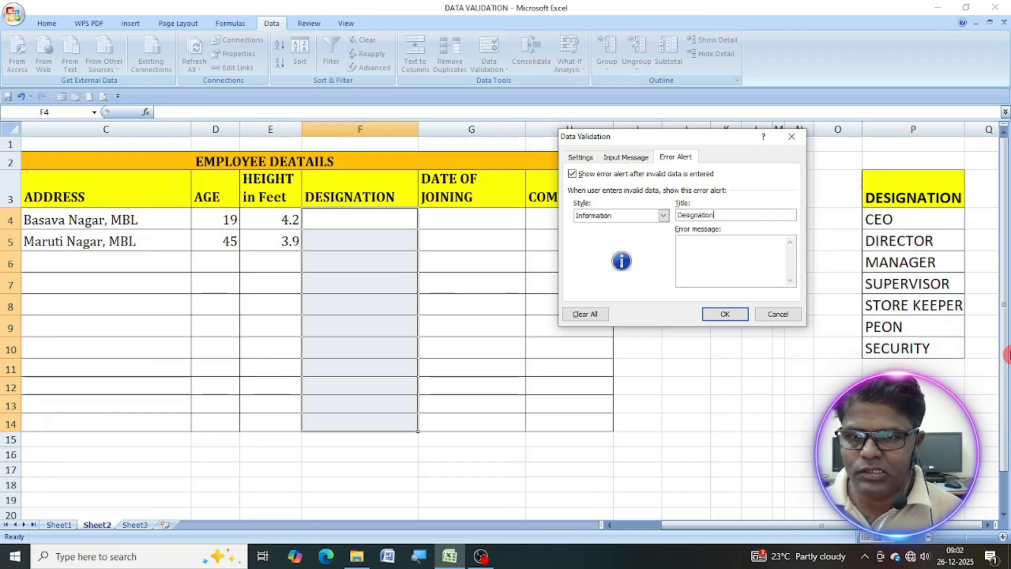
Set the designation error message to "Enter from the list" and apply the validation.
click(693, 257)
text(Enter)
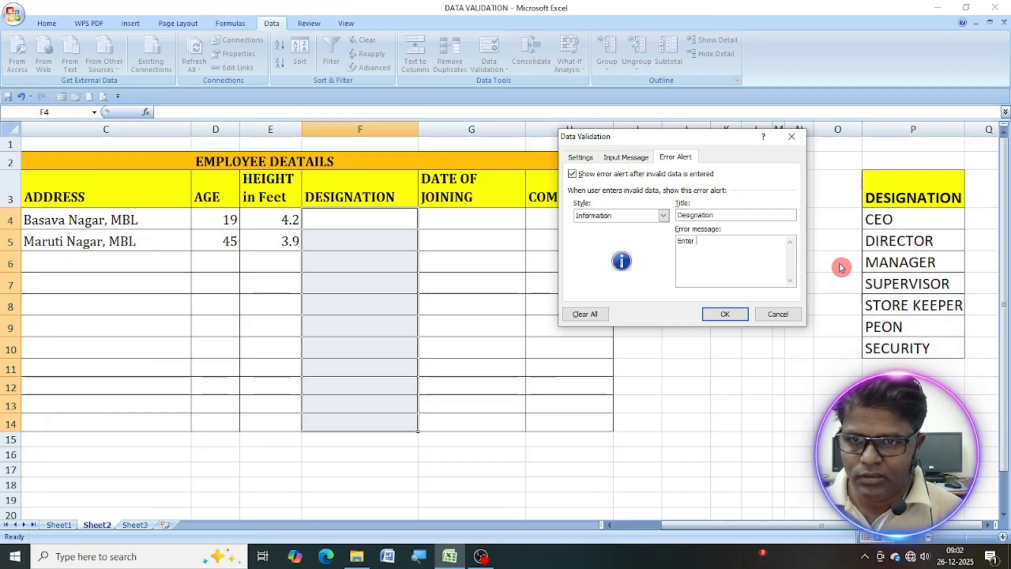
text( from the list)
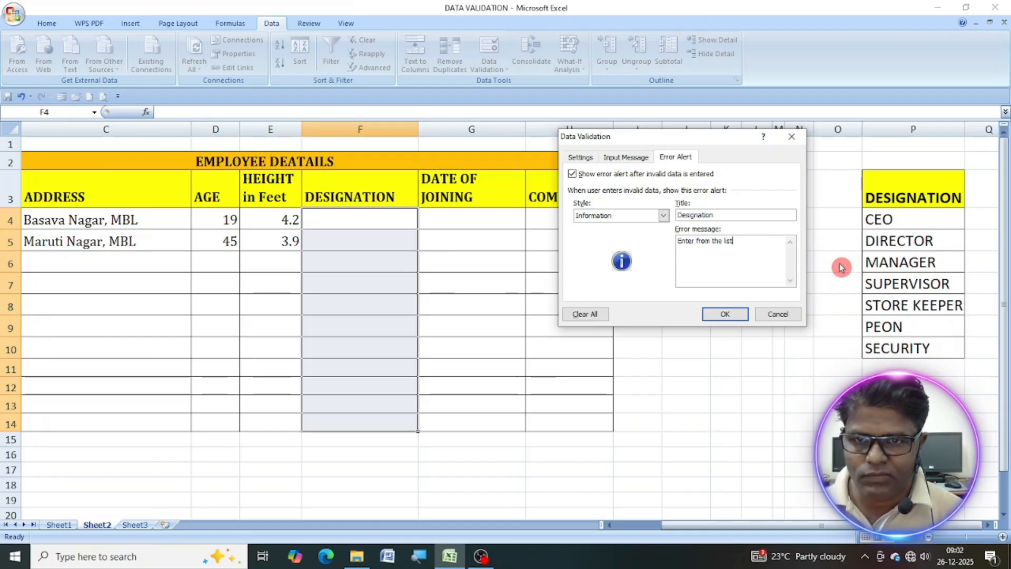
click(727, 315)
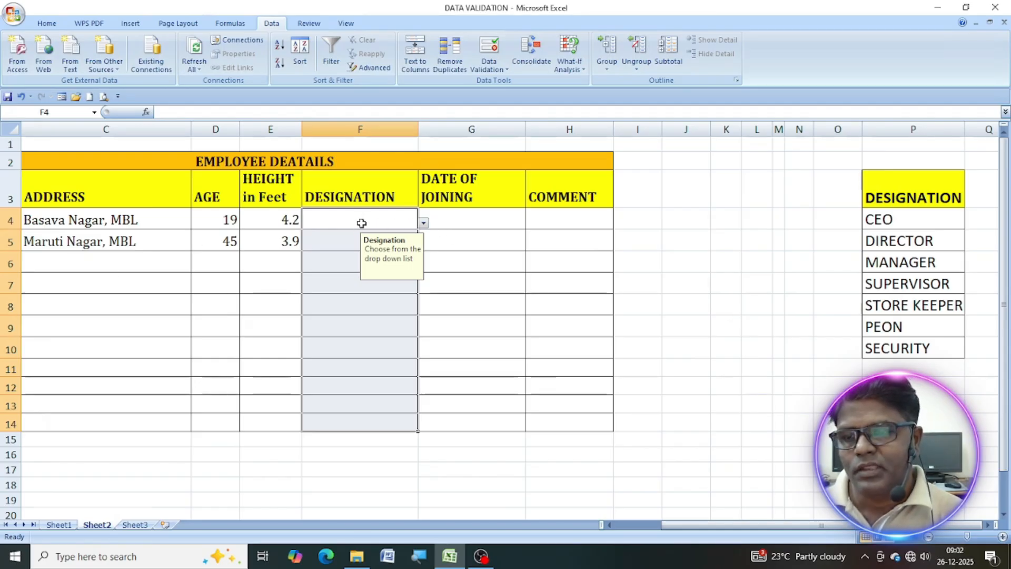
Choose DIRECTOR from the designation list for the first employee in F4.
drag(362, 223, 362, 438)
click(344, 219)
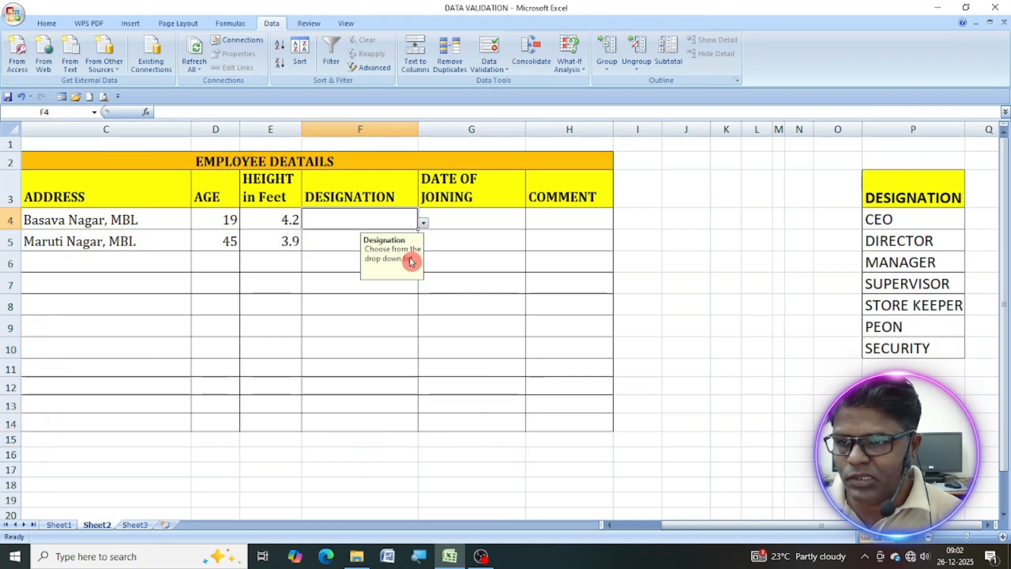
click(424, 222)
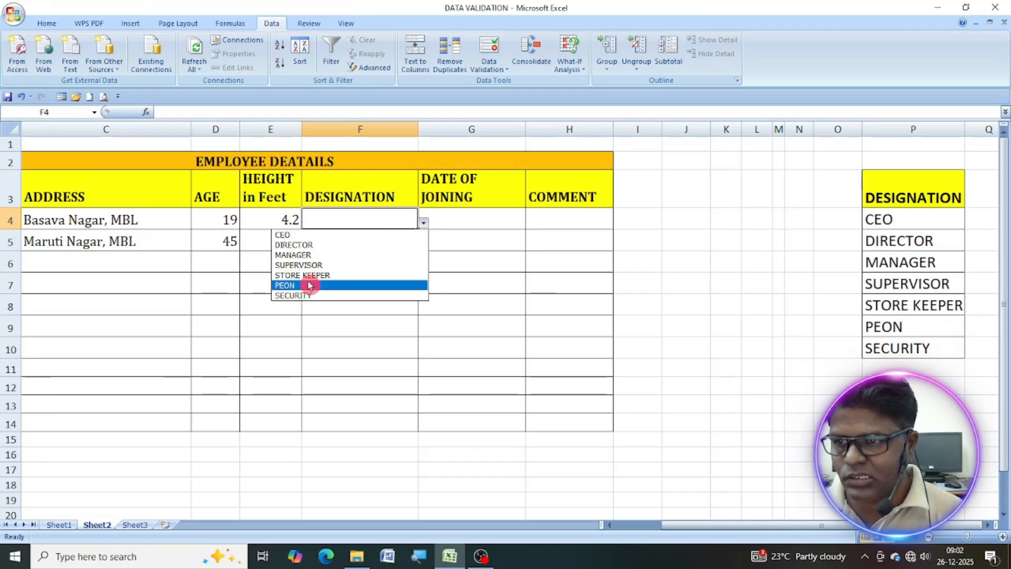
click(310, 246)
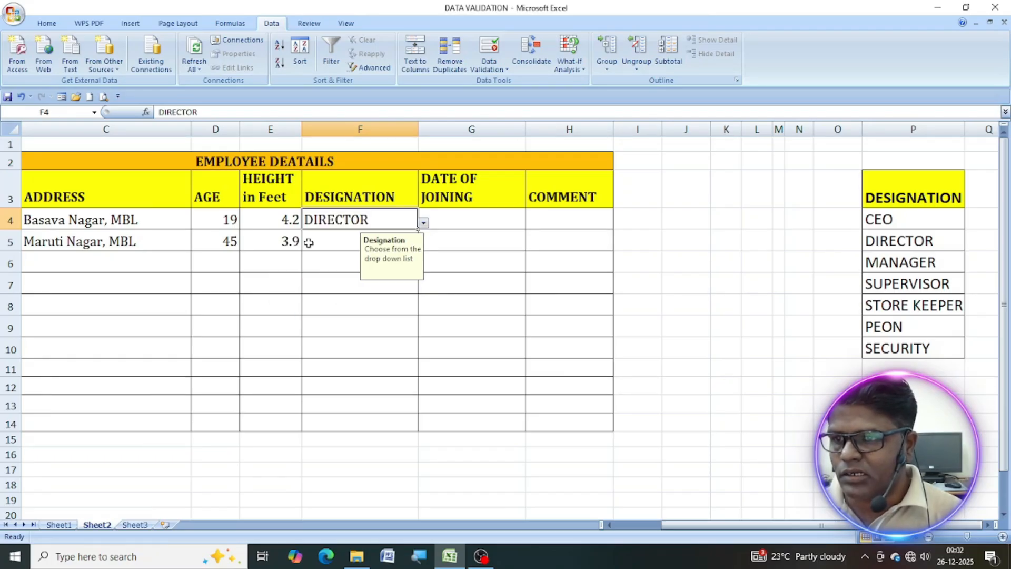
Test the designation validation by entering WORKER, which is outside the list, in F5 and accepting the alert.
click(352, 243)
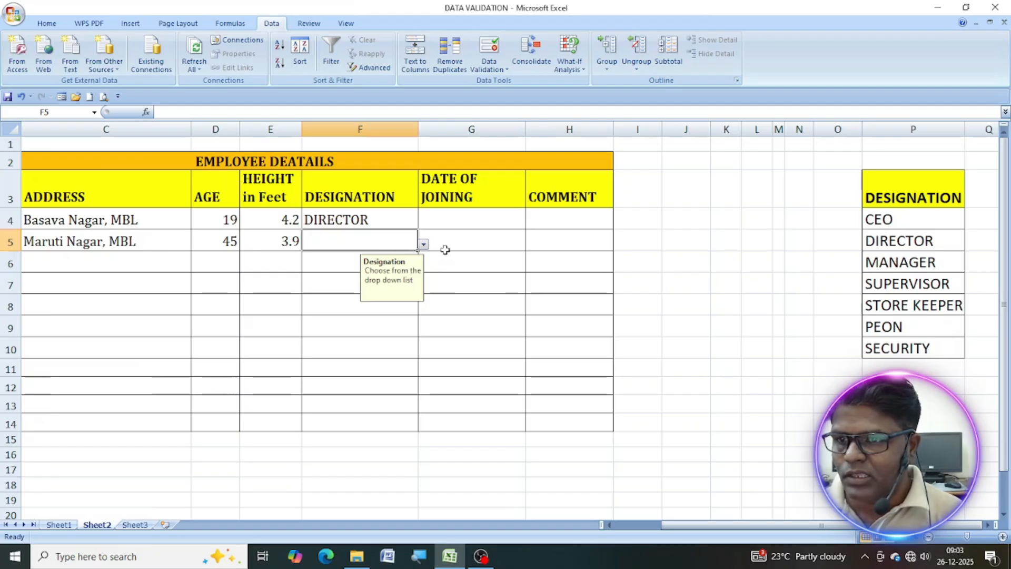
click(424, 245)
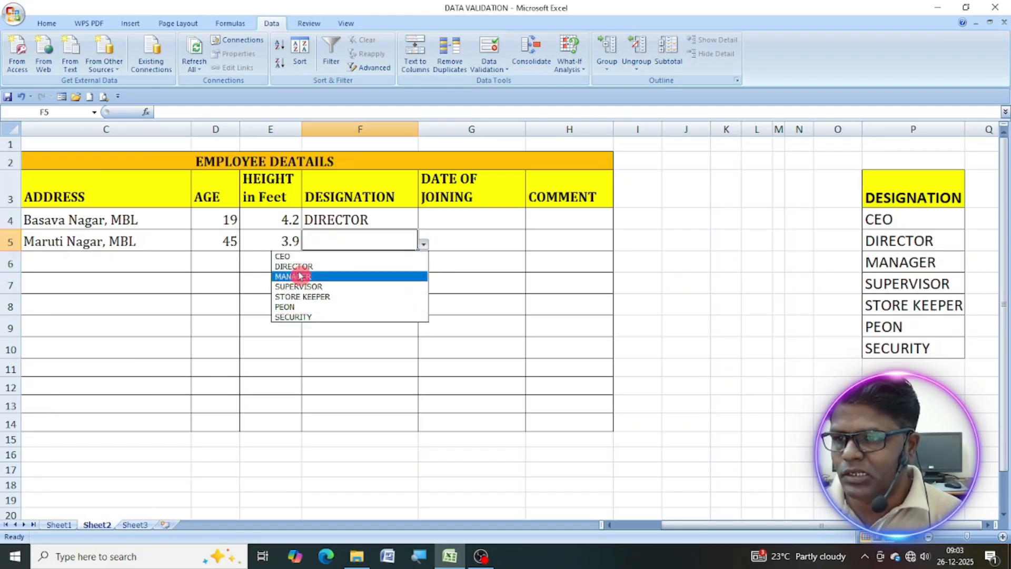
click(335, 234)
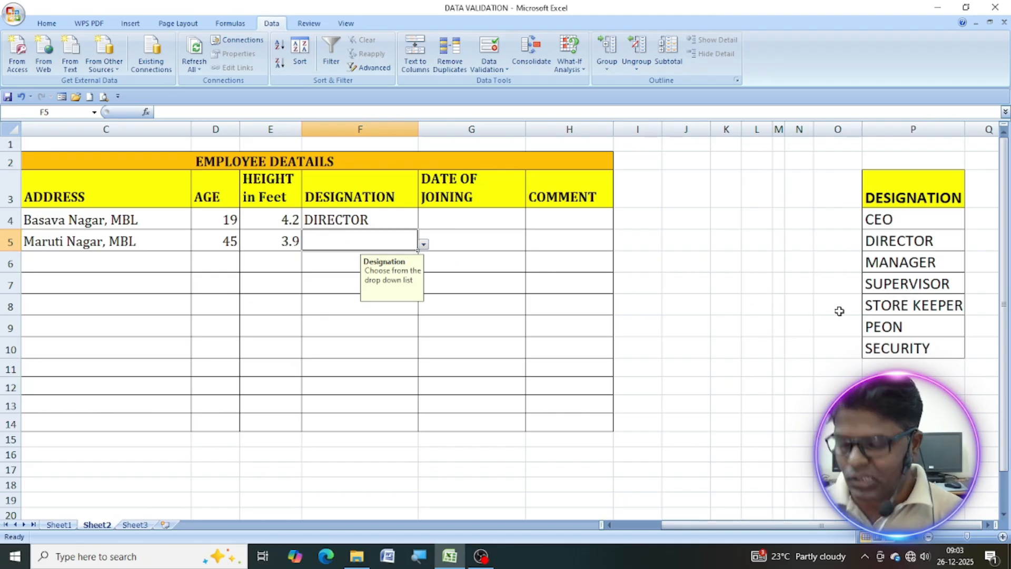
text(wor)
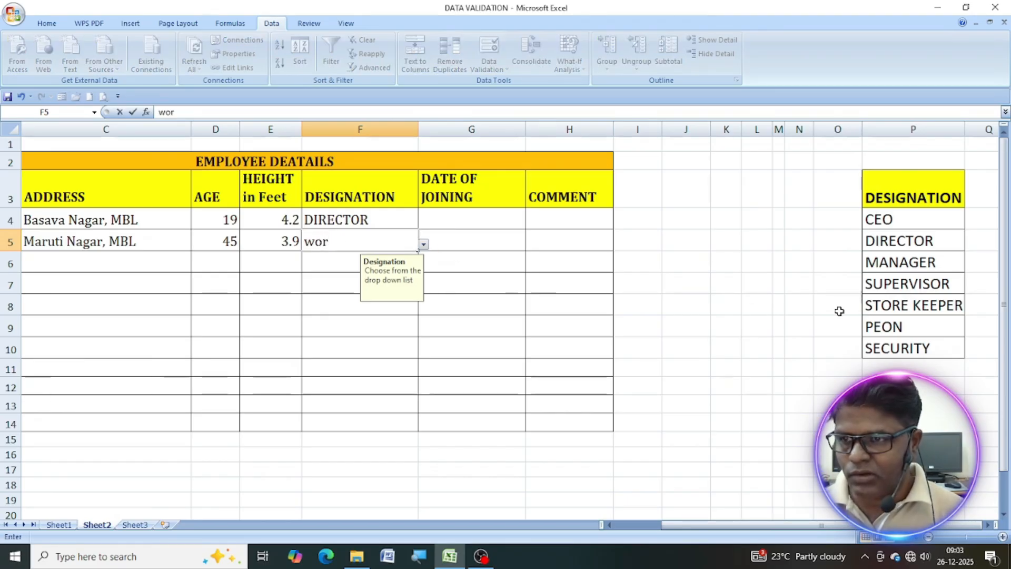
text(ORKER)
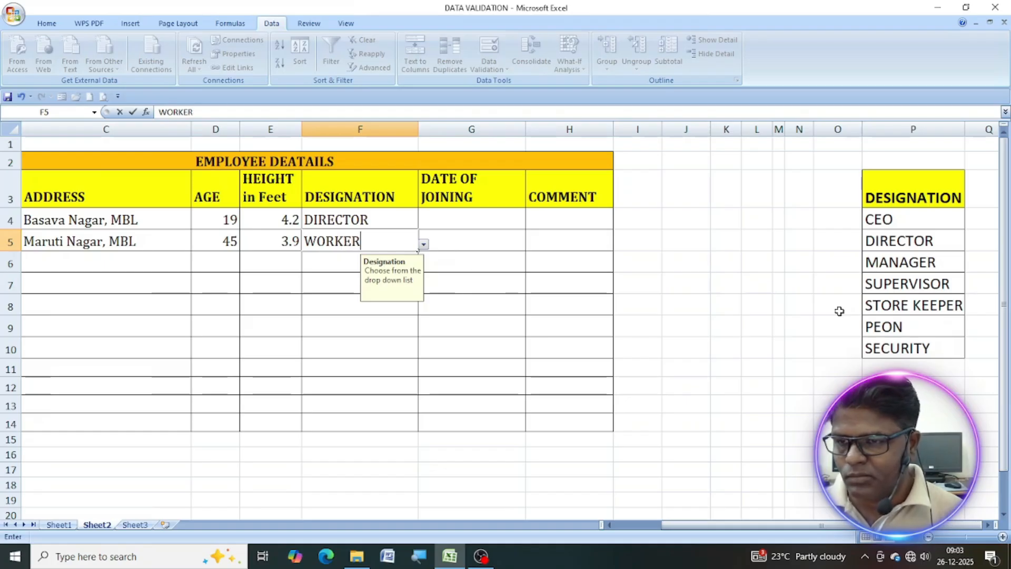
key(Return)
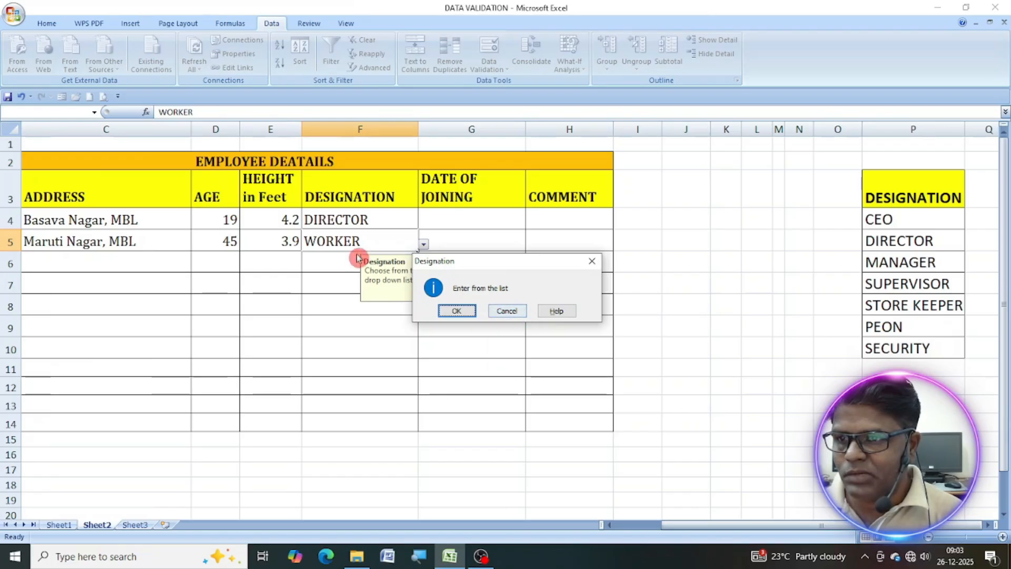
click(457, 313)
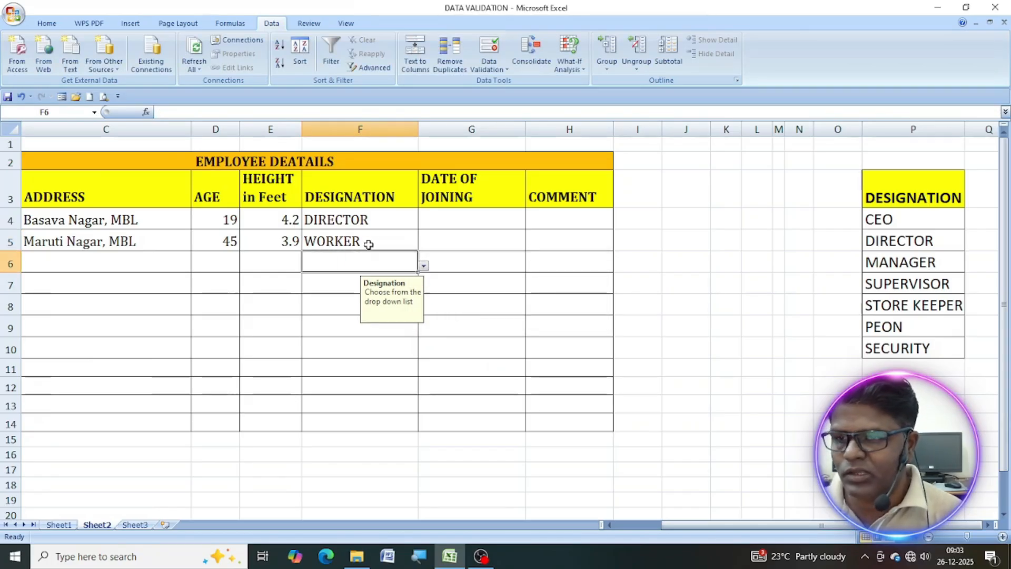
click(386, 239)
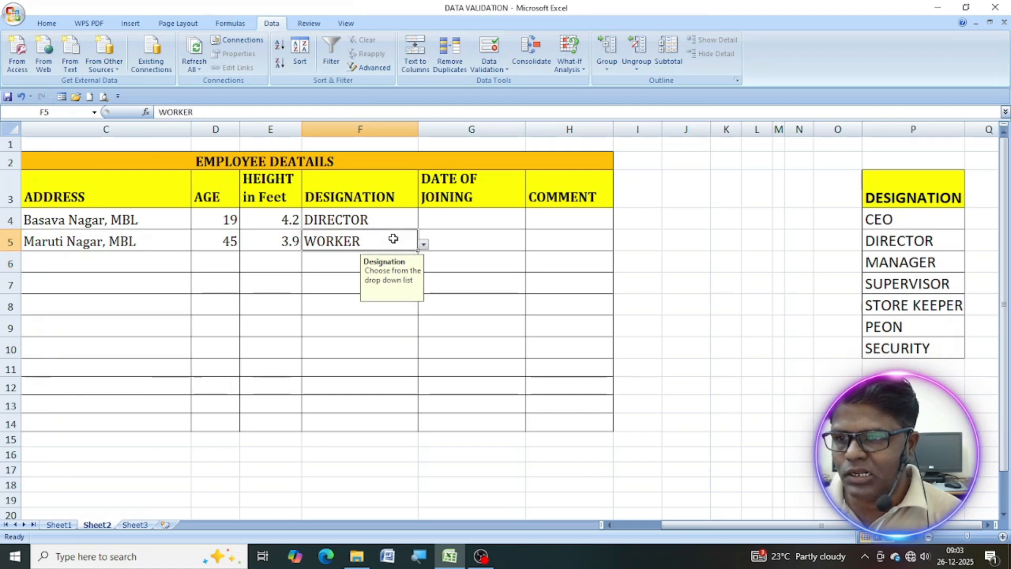
click(423, 244)
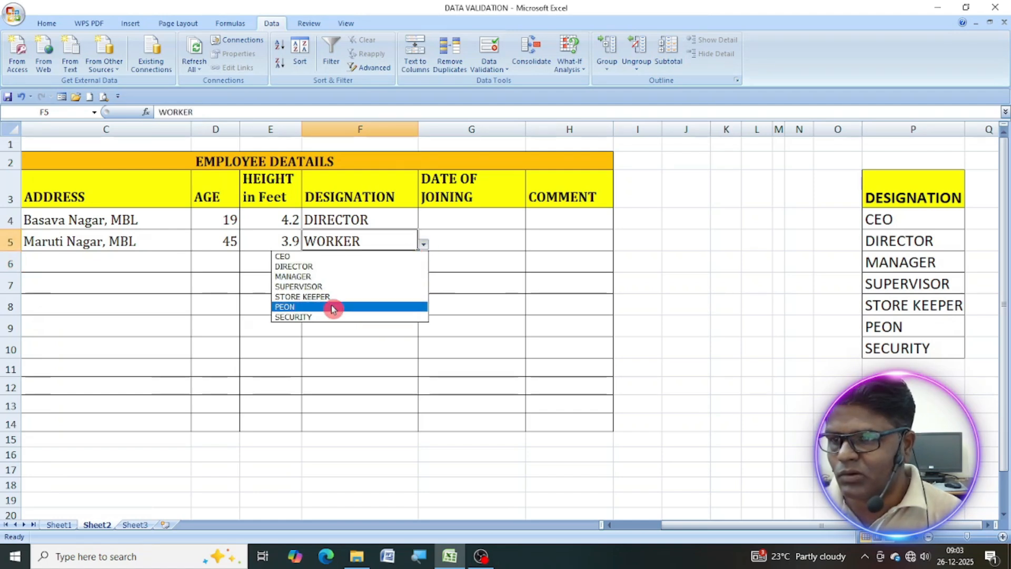
click(380, 244)
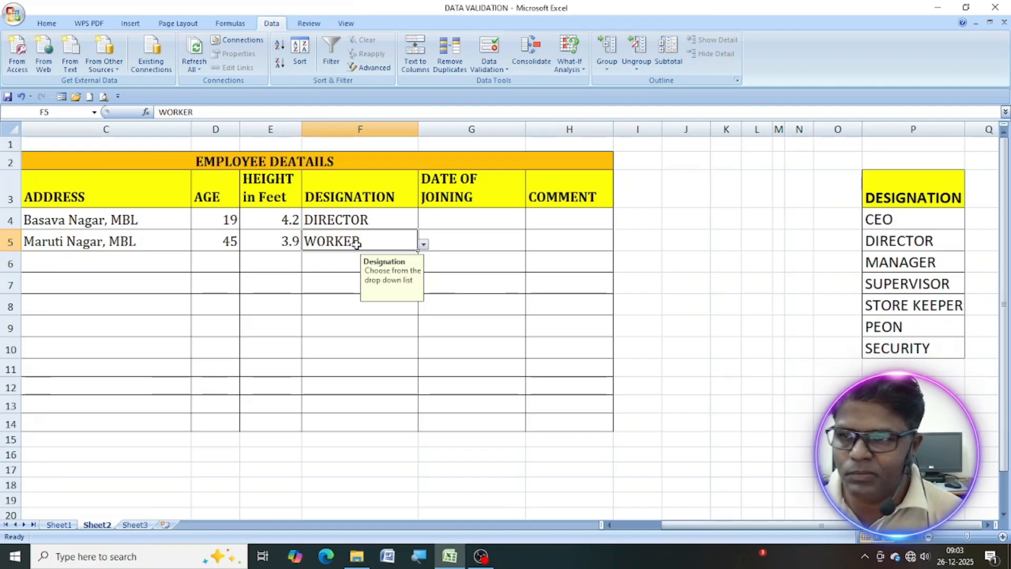
click(423, 247)
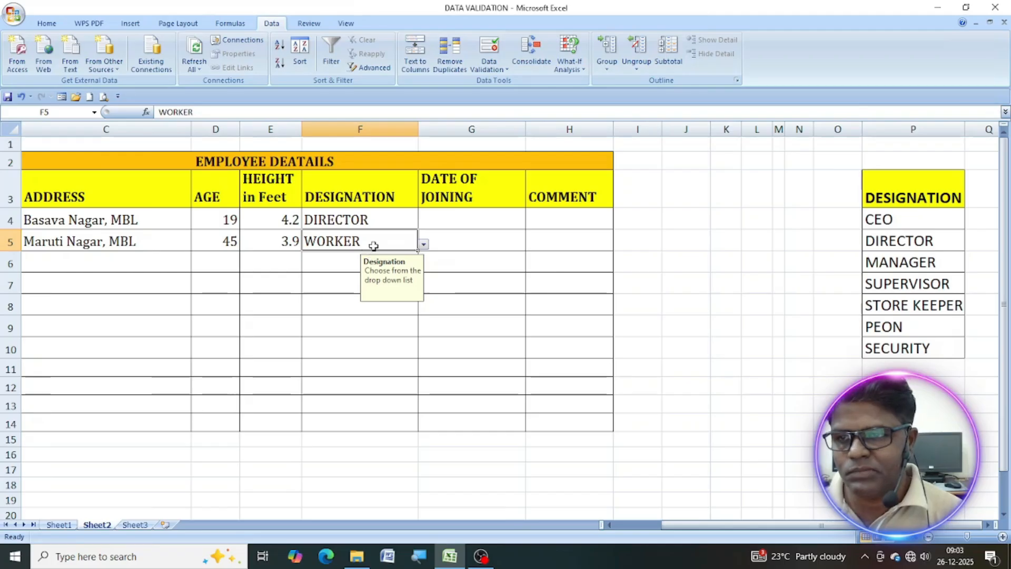
click(458, 217)
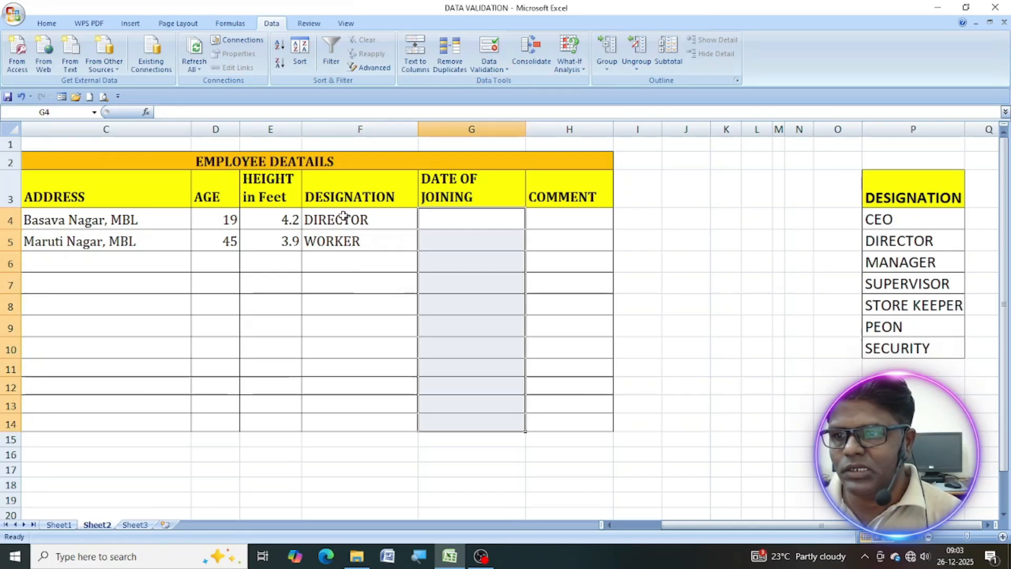
Clear all data validation settings from the designation cells F4:F14.
drag(339, 219, 372, 421)
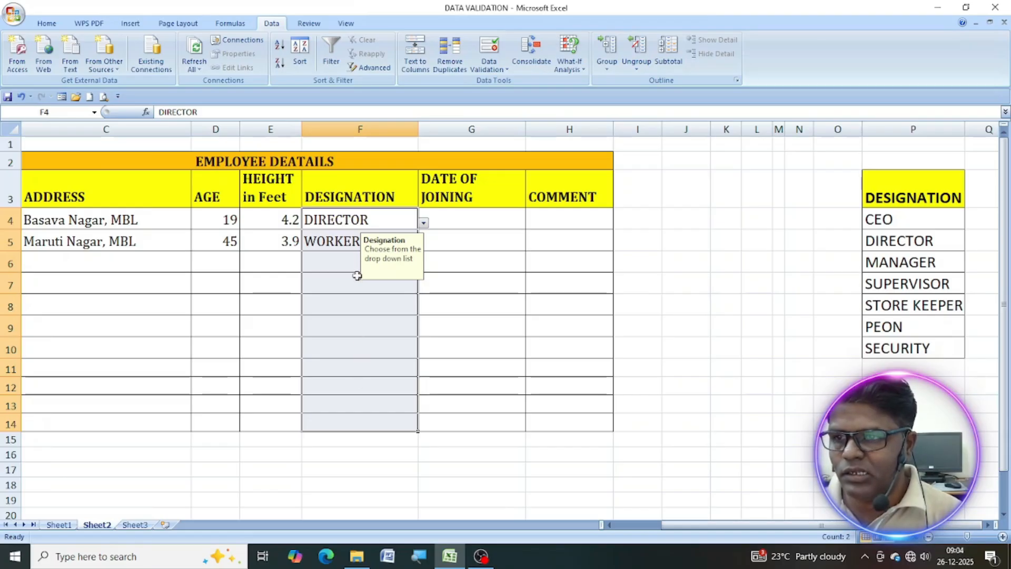
click(497, 72)
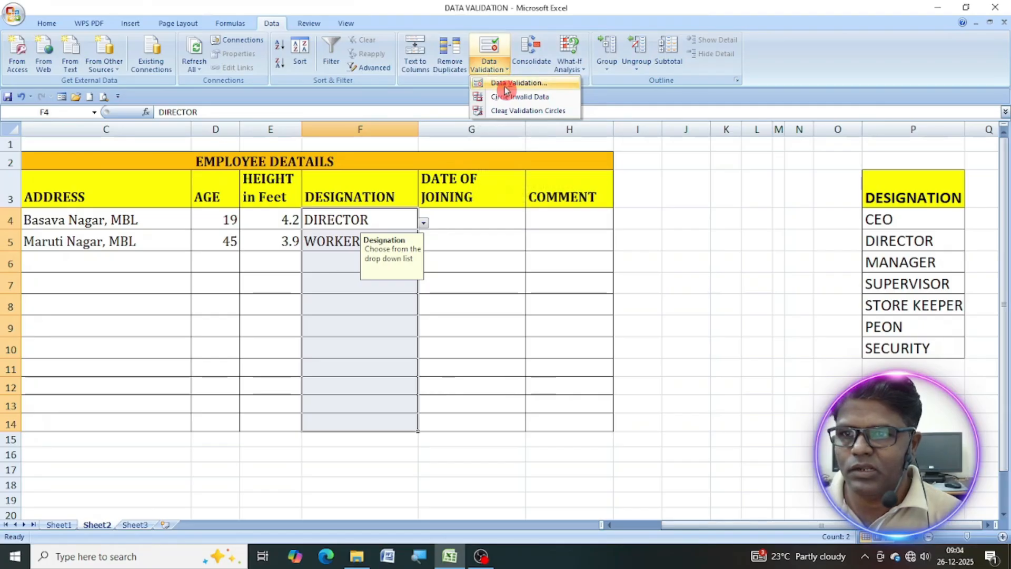
click(506, 84)
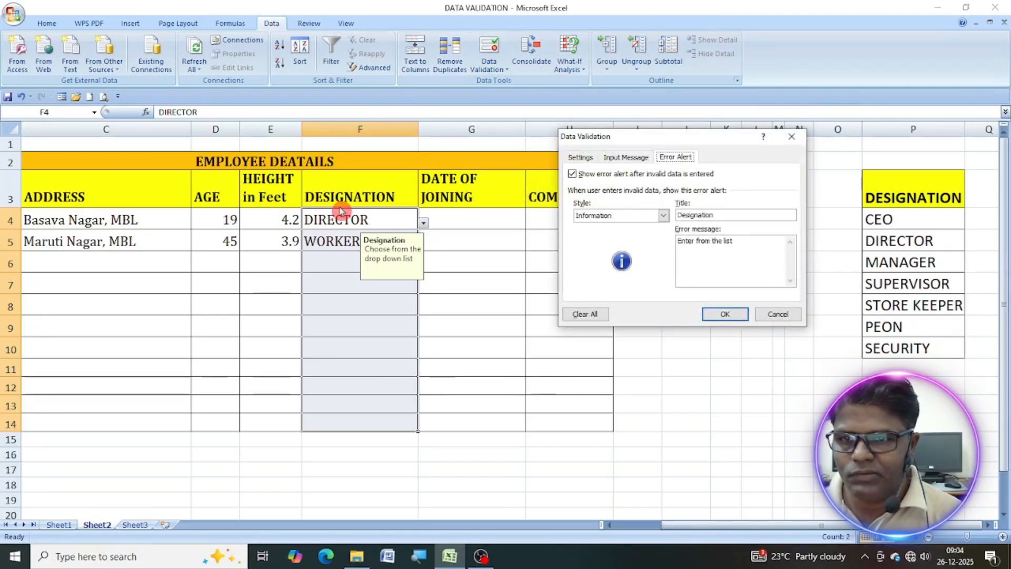
click(592, 316)
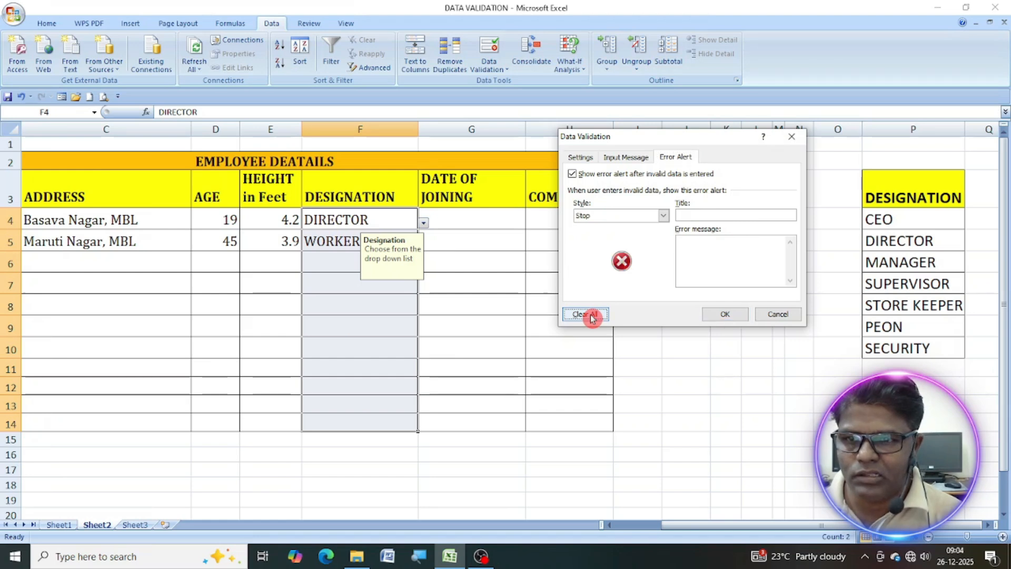
click(735, 321)
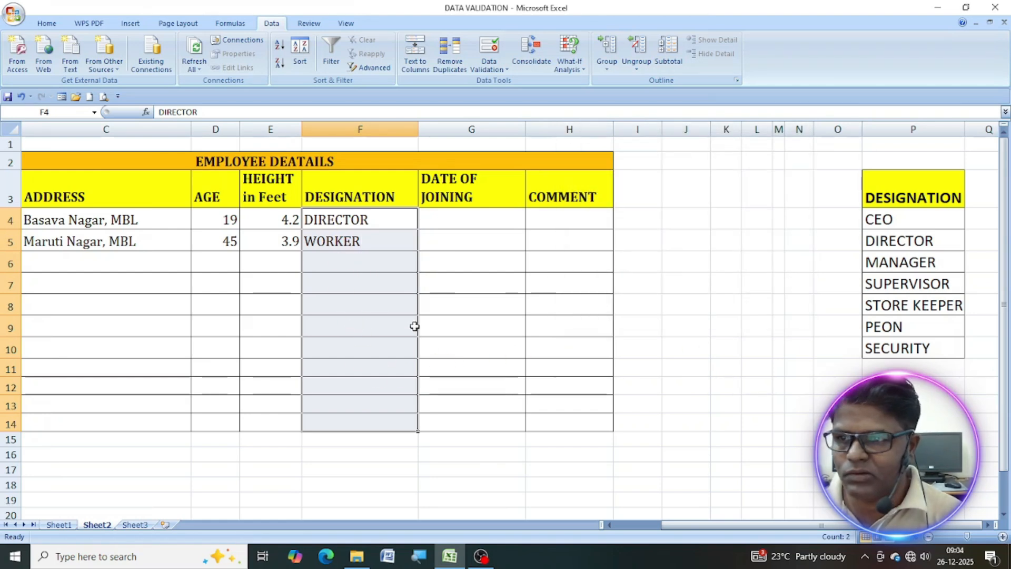
Delete the sample entries from the designation cells F4:F14.
click(353, 222)
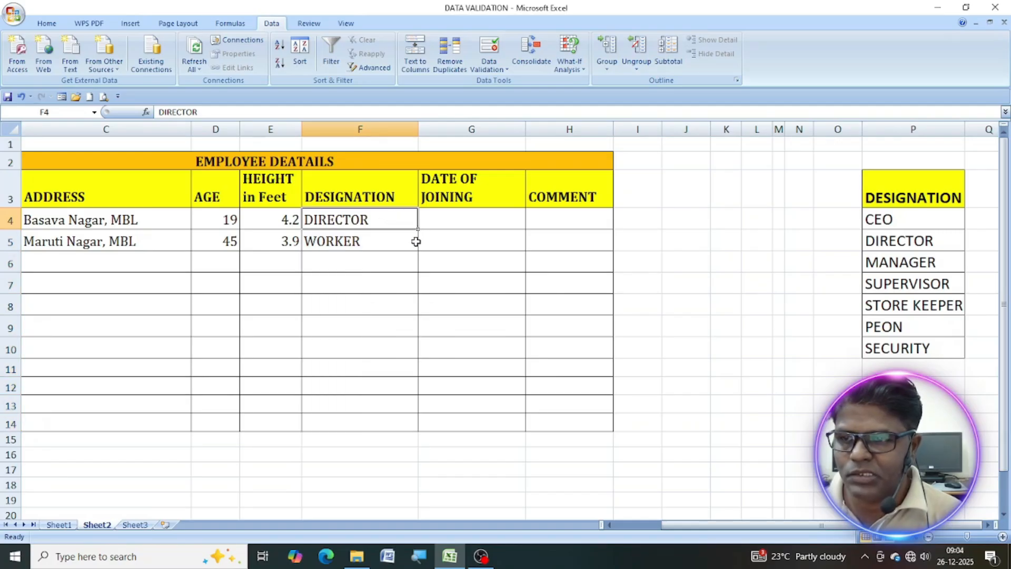
drag(367, 216, 390, 418)
key(Delete)
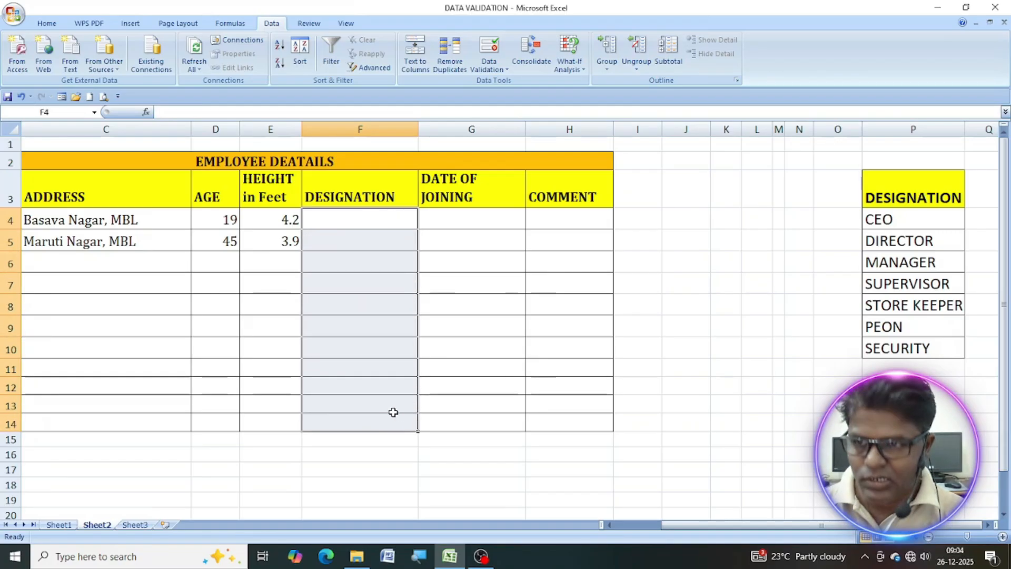
Set the validation for F4:F14 to allow a list with the source "MANAGER,SUPERVISOR, WORKER,SECURITY".
click(489, 65)
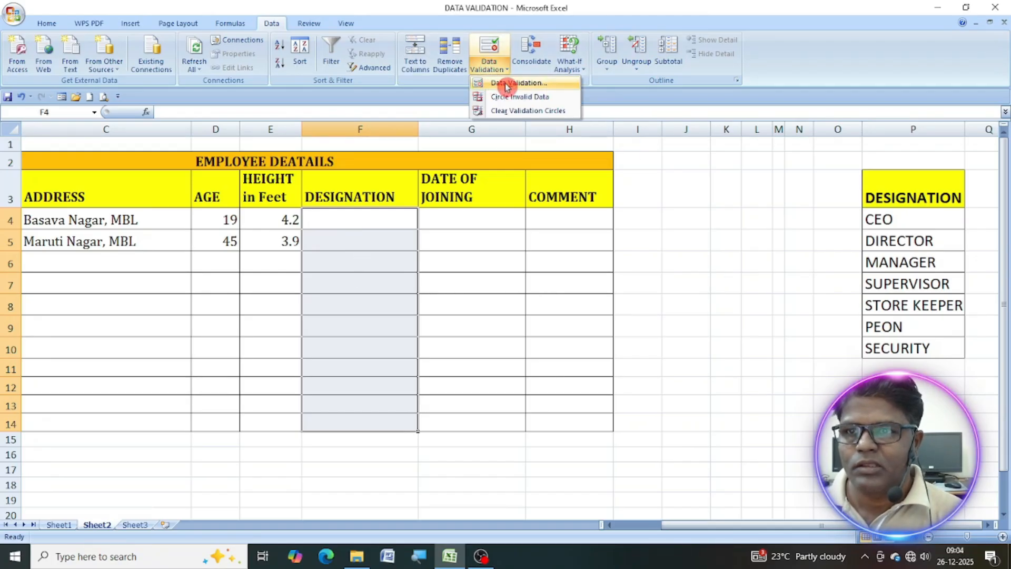
click(504, 85)
click(586, 158)
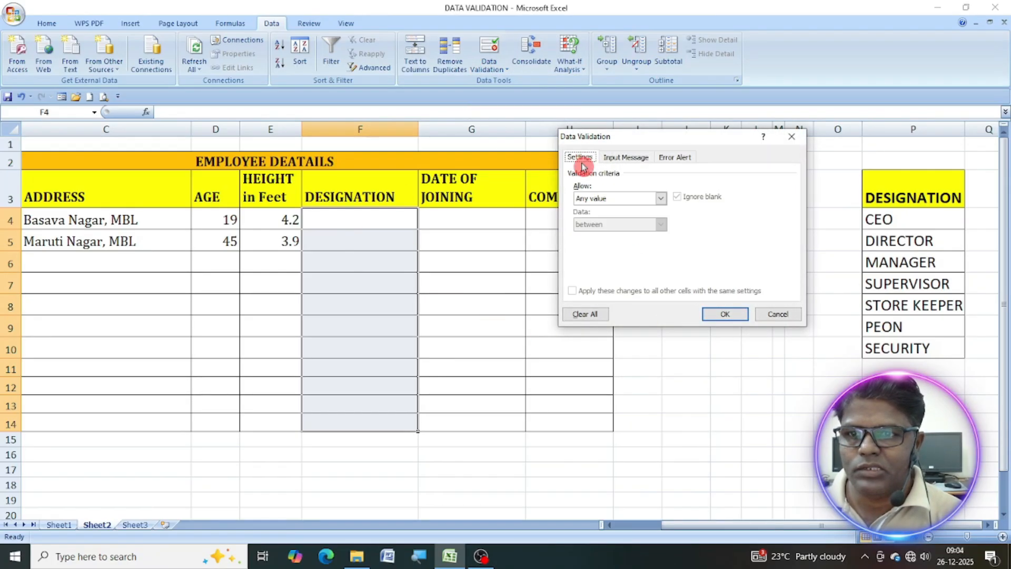
click(660, 198)
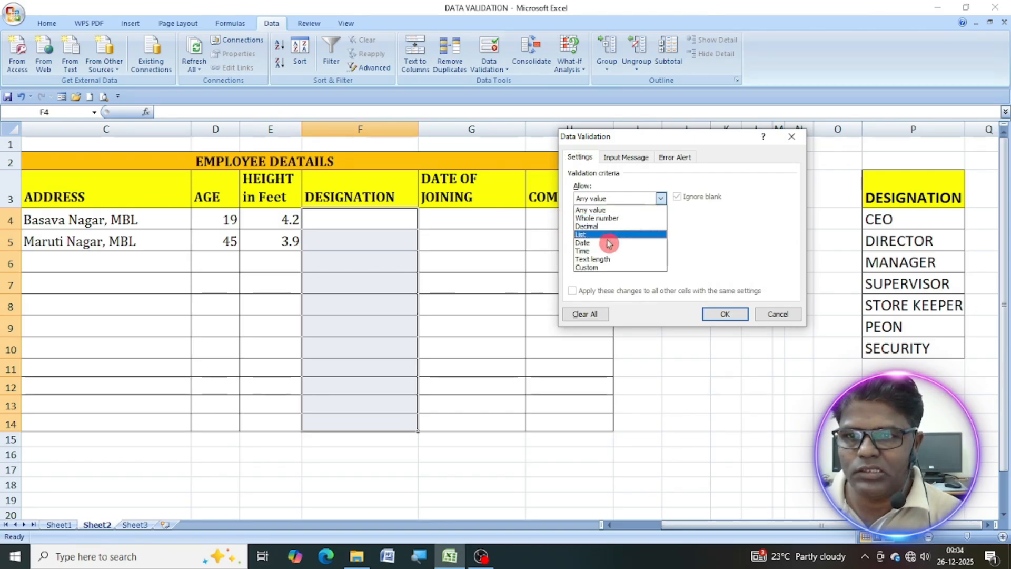
click(603, 234)
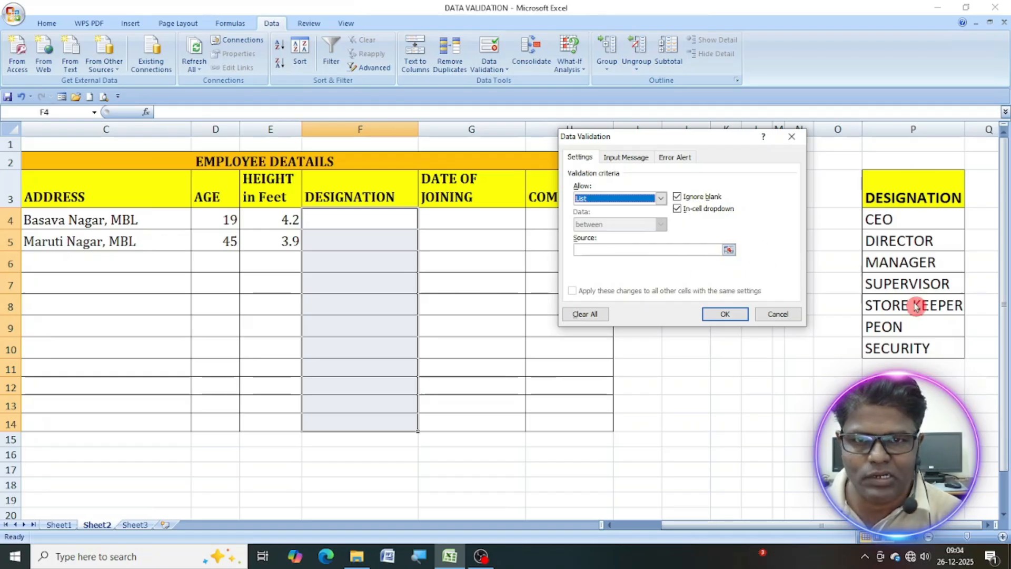
click(609, 251)
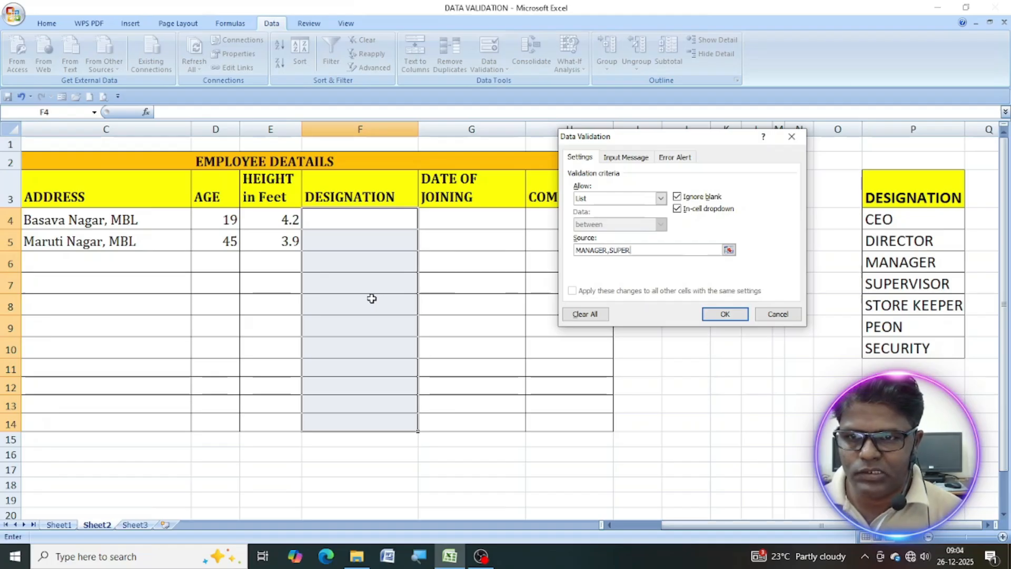
text(SOR, WORKER,SECURITY)
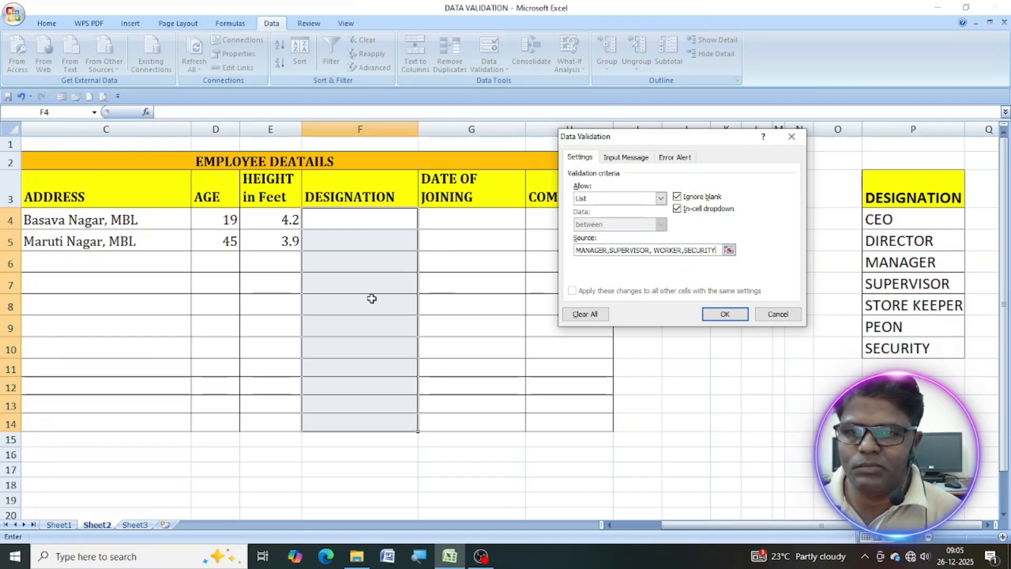
click(722, 313)
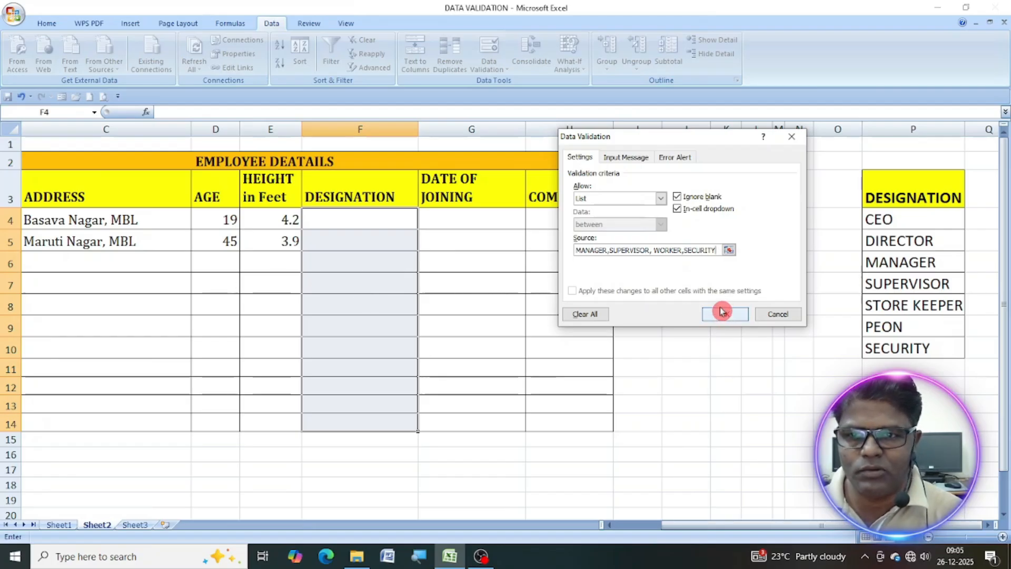
Give the designation cells an input message titled "DESIGNATION" with the text "CHOOSE FROM THE LIST".
click(627, 160)
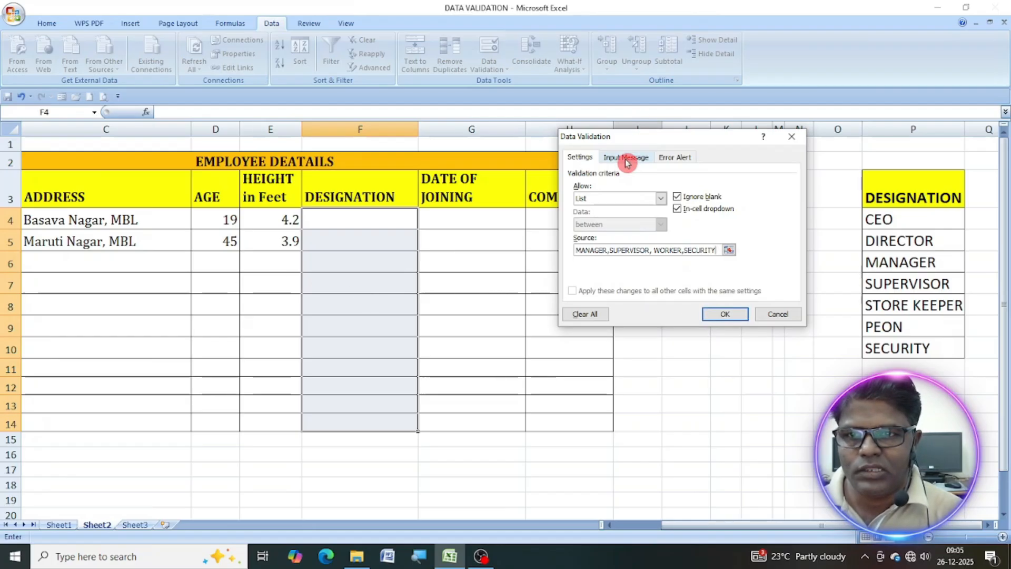
click(682, 214)
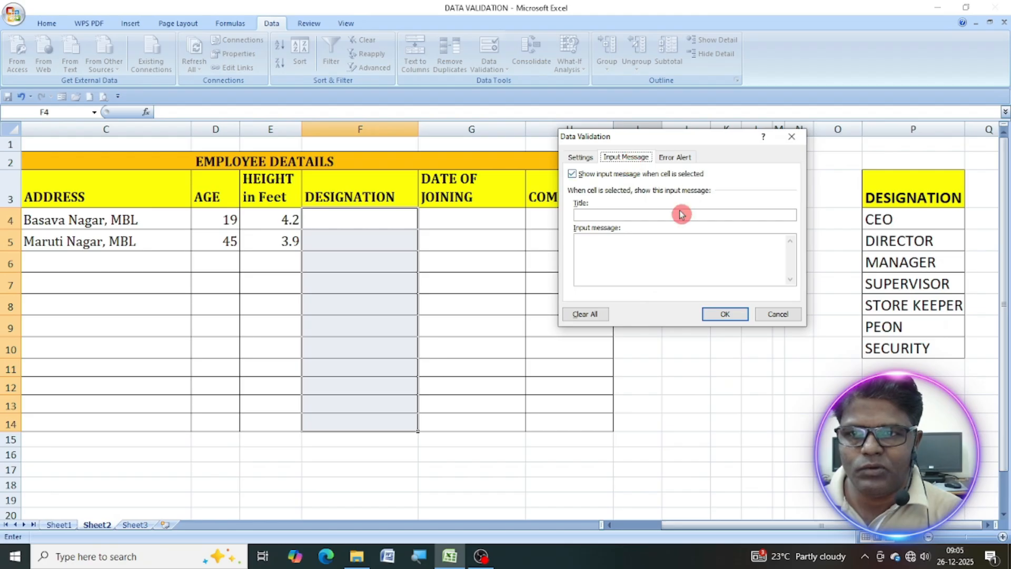
click(625, 213)
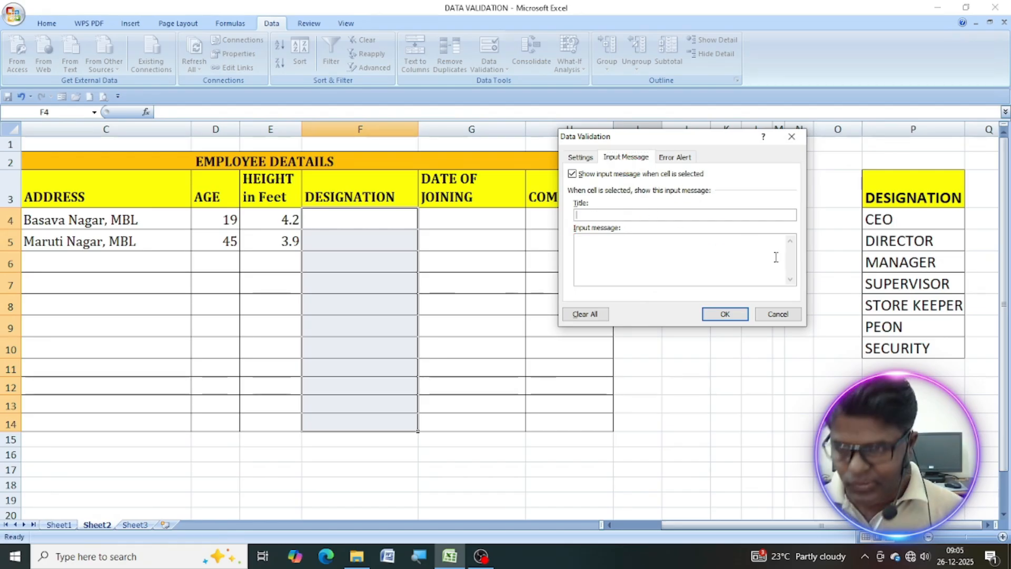
text(DESIGNATION)
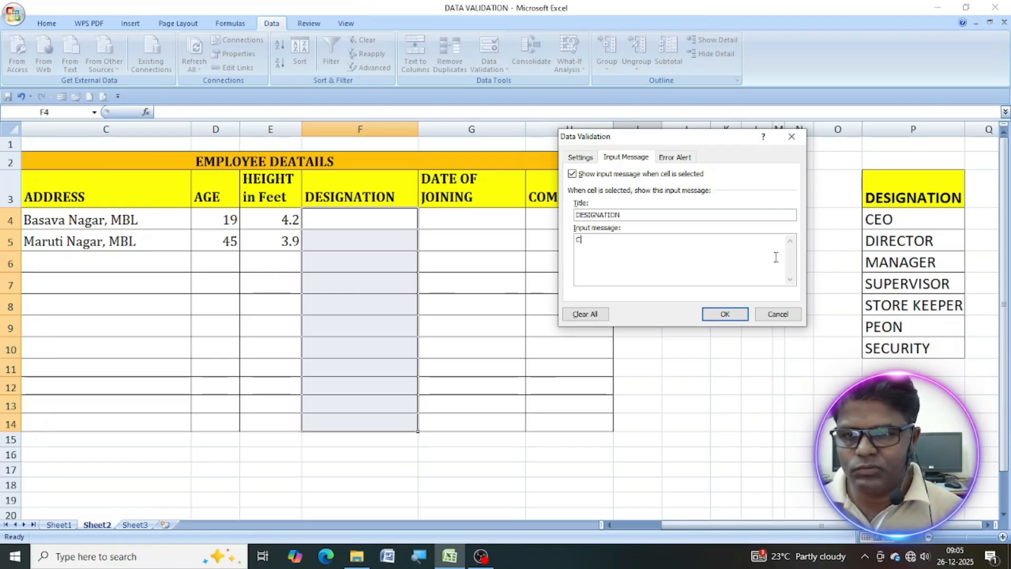
text(OOSE F)
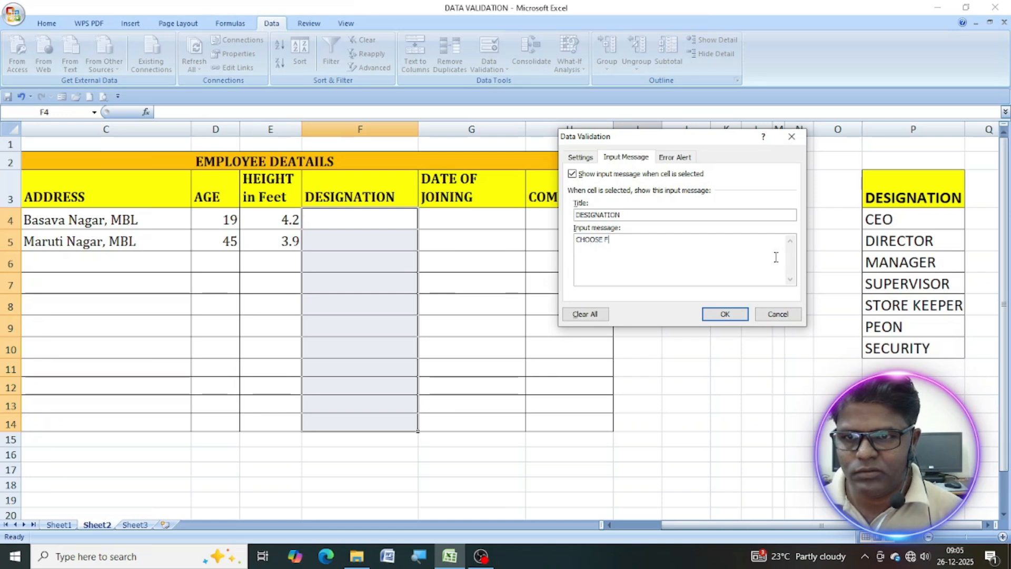
text(ROM THE LIST)
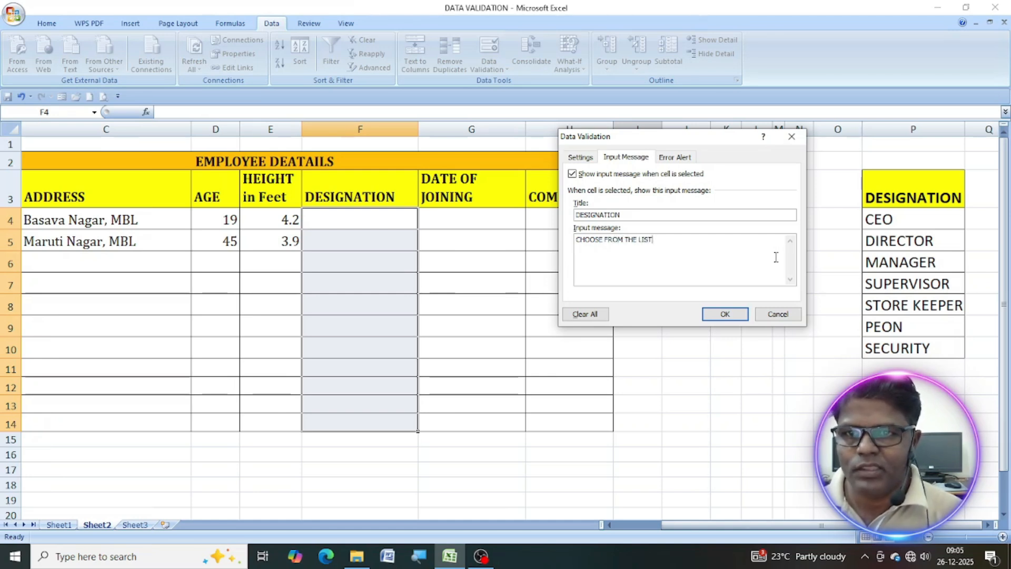
Set the designation error alert to the Warning style and title it "DESIGNATION".
click(673, 158)
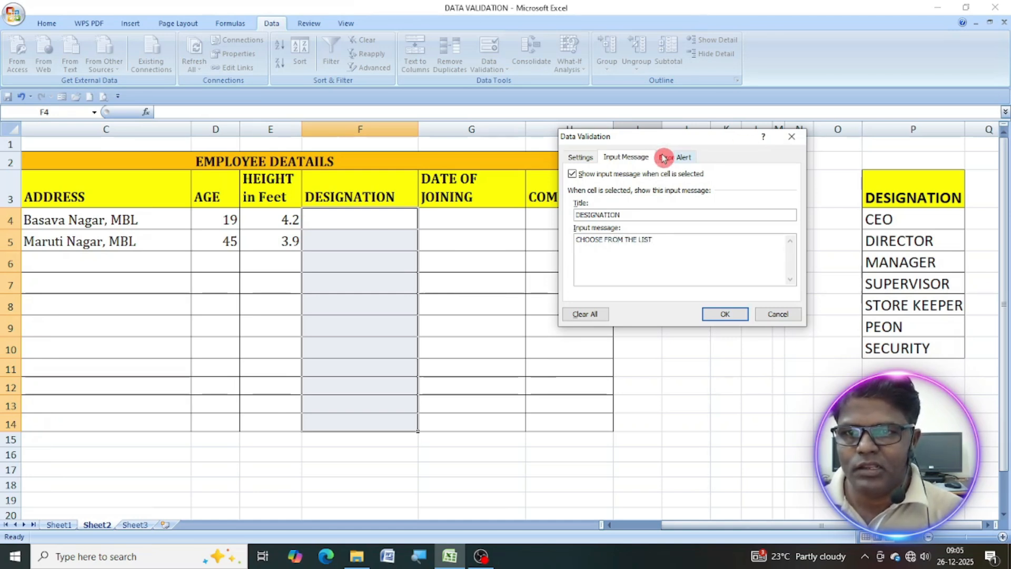
click(661, 216)
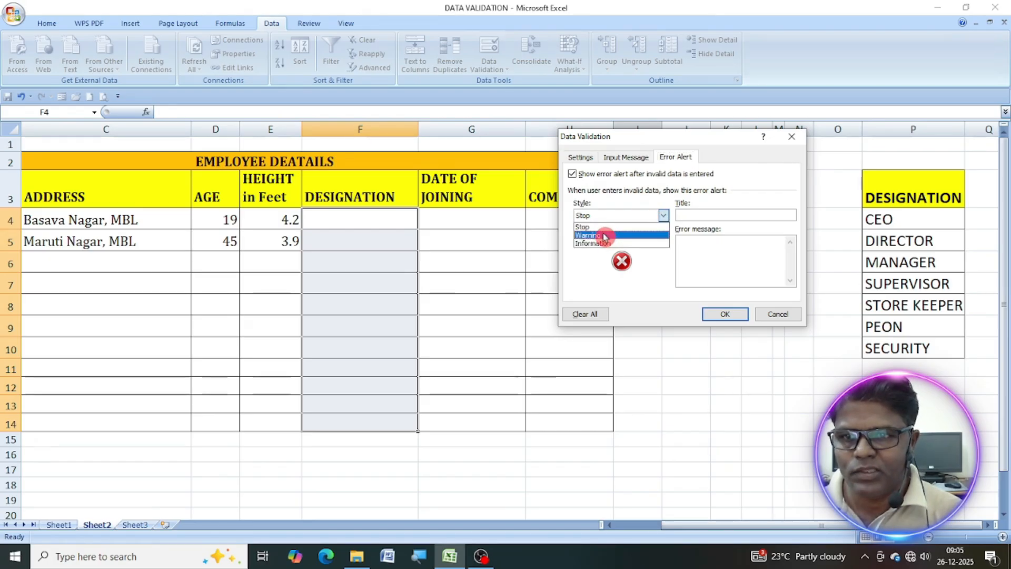
click(605, 236)
click(714, 215)
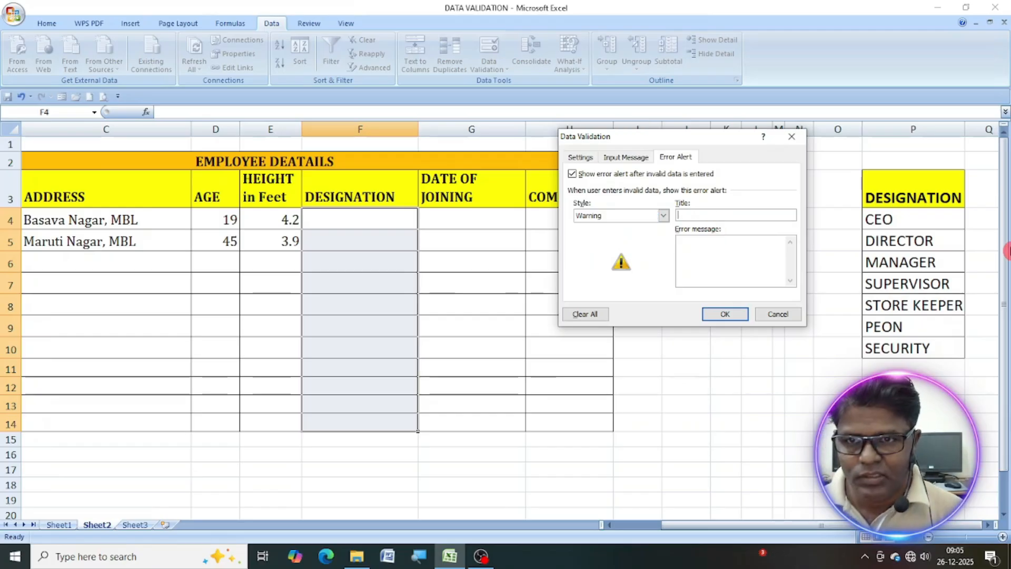
text(DESIGNATION)
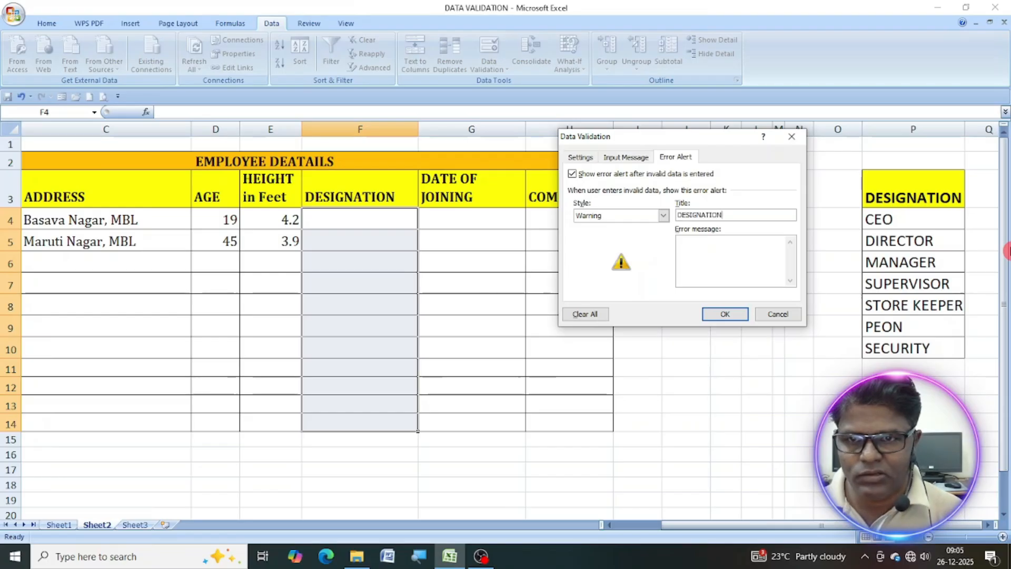
text(CHOOSE FROM THE LIST)
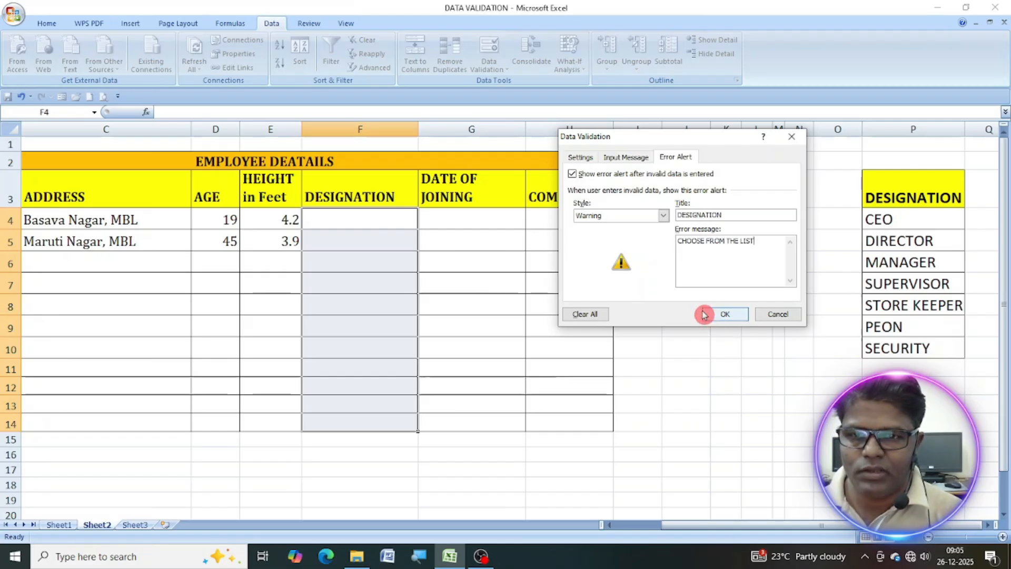
Set the designation error alert's message to "CHOOSE FROM THE LIST" and apply the validation to F4:F14.
click(726, 314)
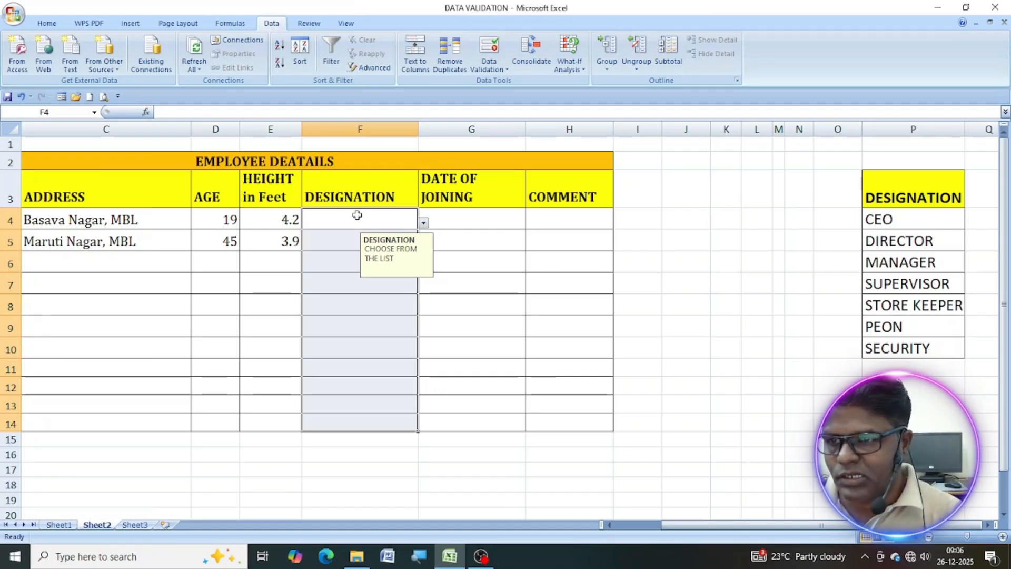
Choose MANAGER from the designation list for cell F4.
click(357, 215)
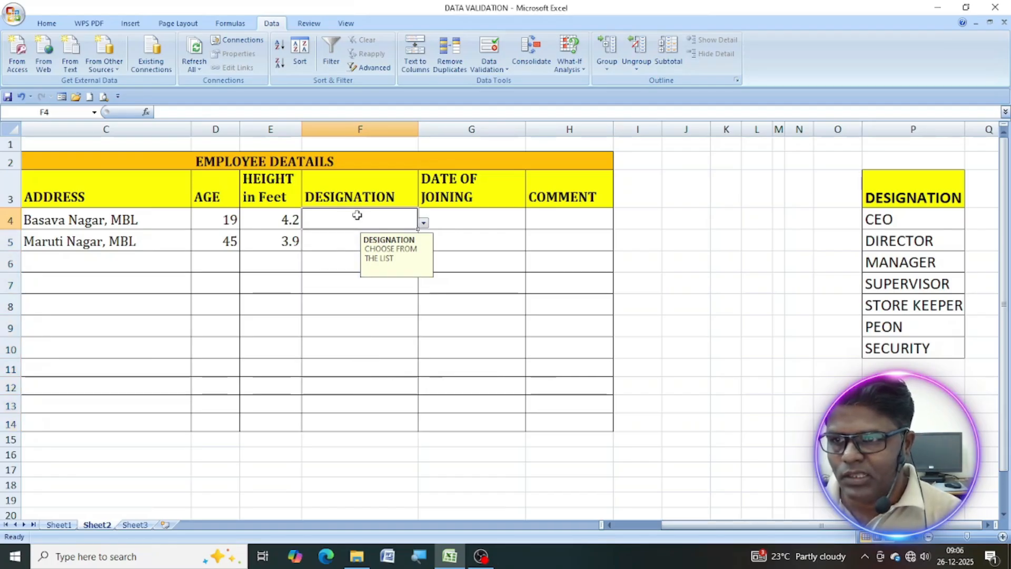
click(424, 223)
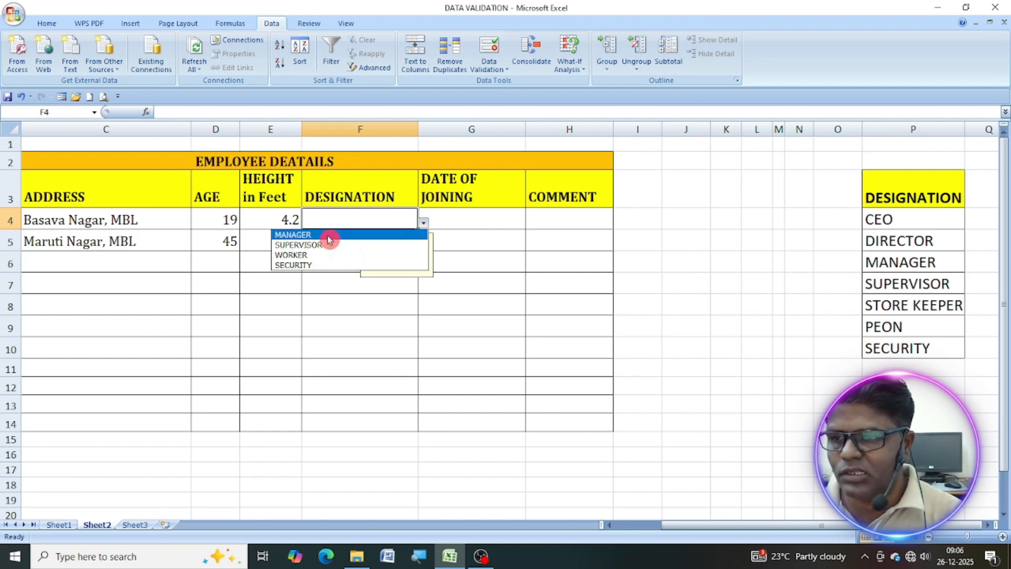
click(328, 236)
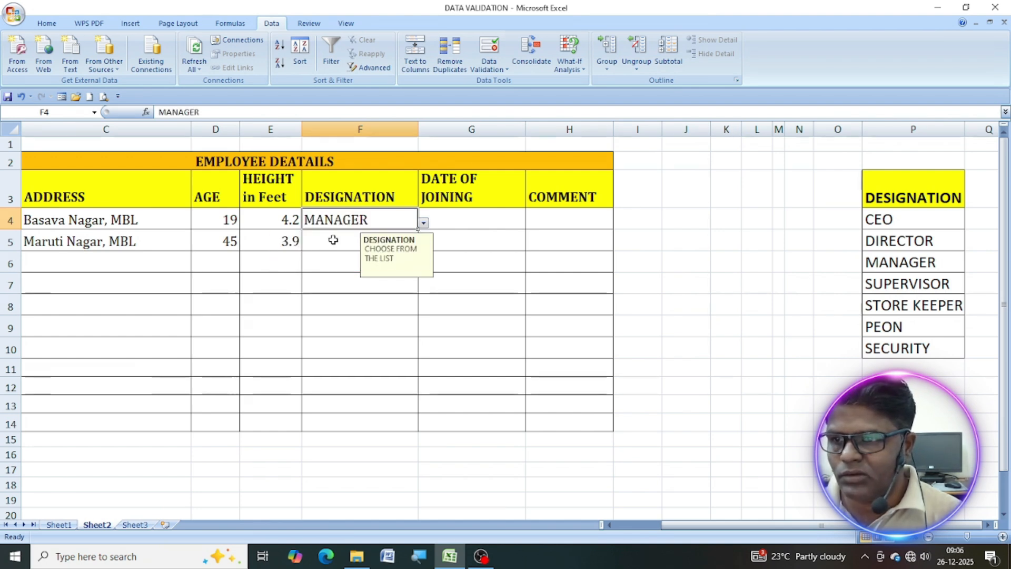
Enter the unlisted designation DIRECTOR in cell F5 and accept it despite the warning.
click(335, 240)
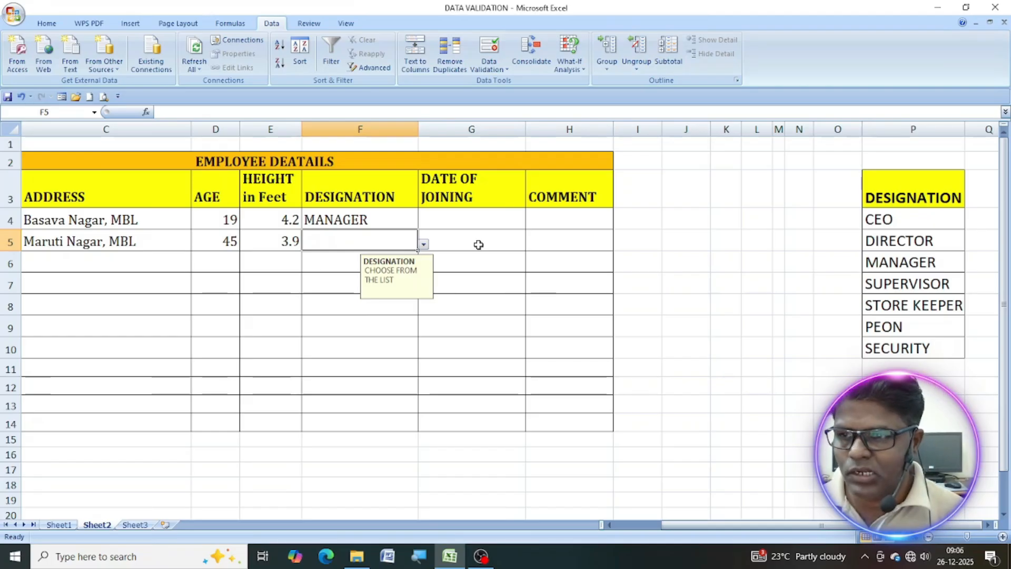
text(DIRECTOR)
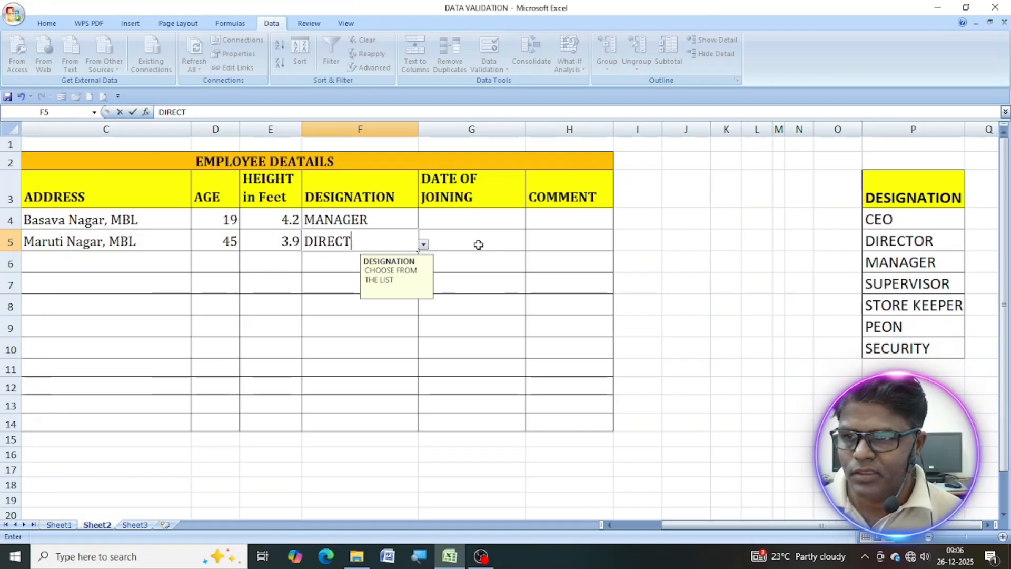
click(479, 245)
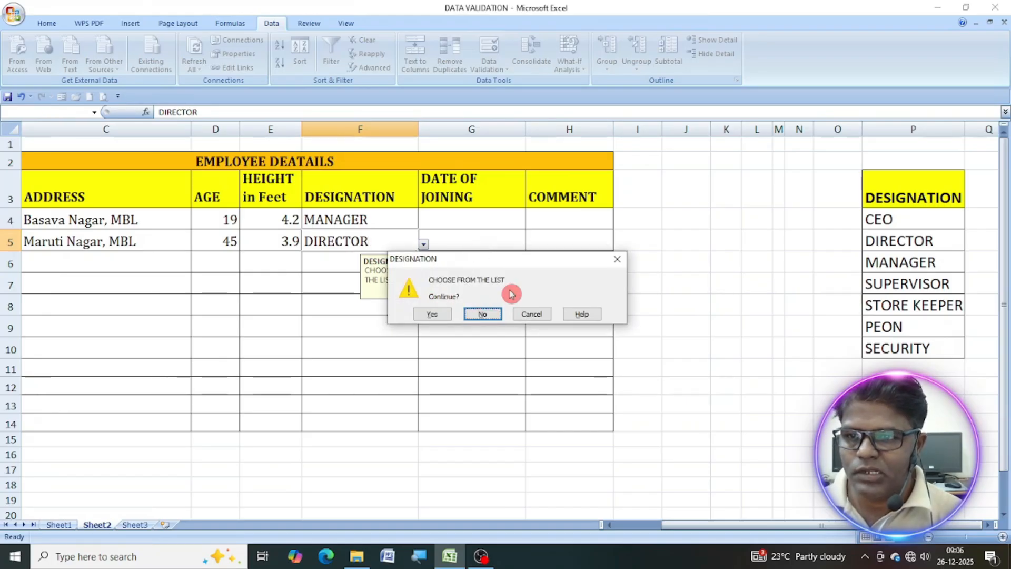
click(435, 317)
Set the validation for the date of joining cells G4:G14 to allow Date values with the between condition.
drag(471, 221, 431, 420)
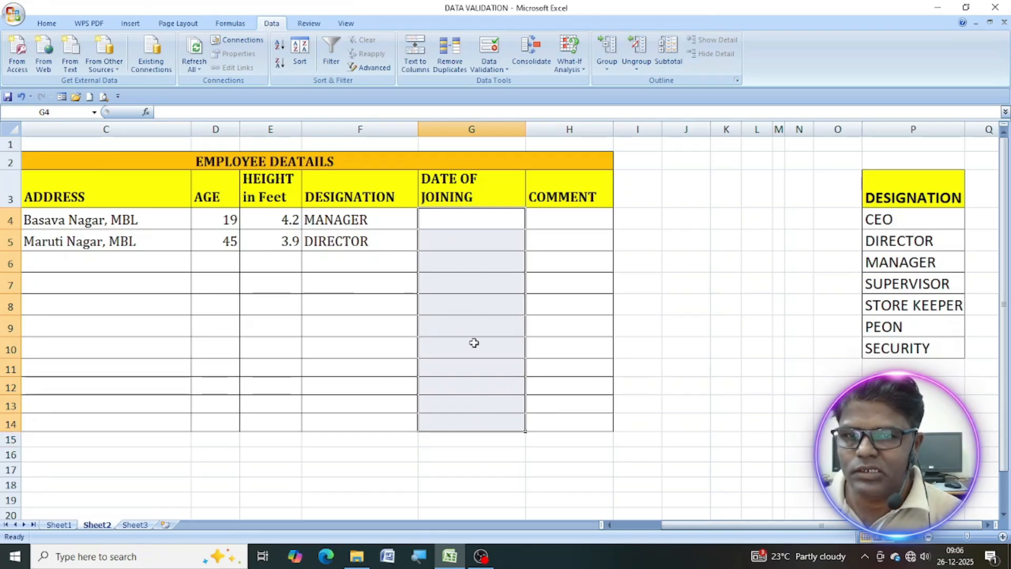
click(489, 66)
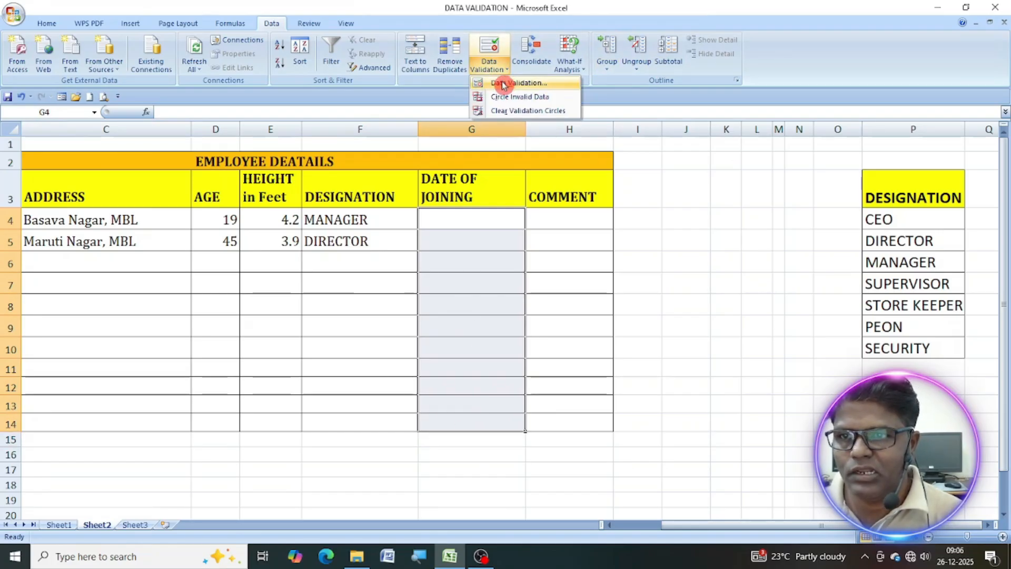
click(516, 83)
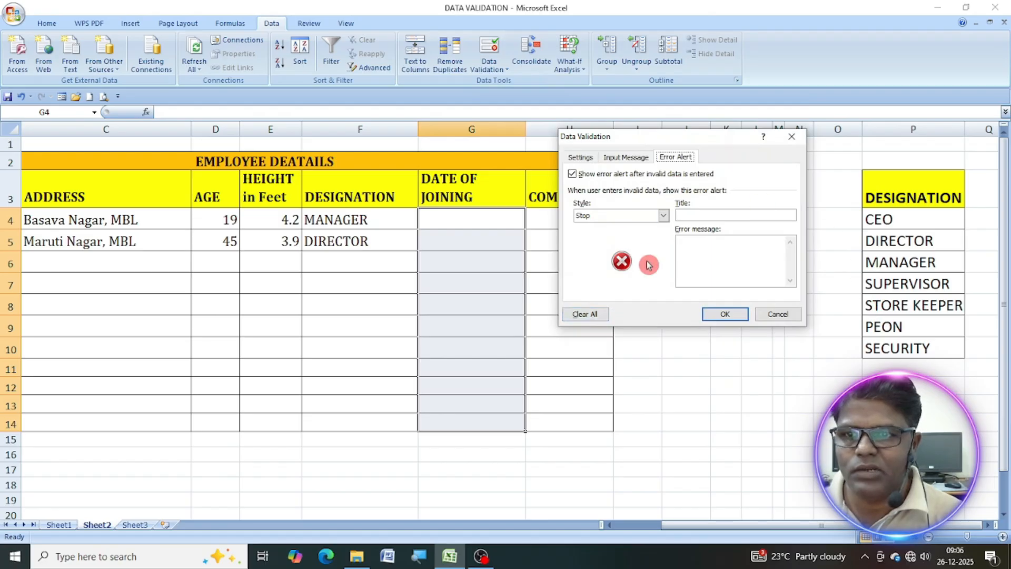
click(592, 158)
click(661, 199)
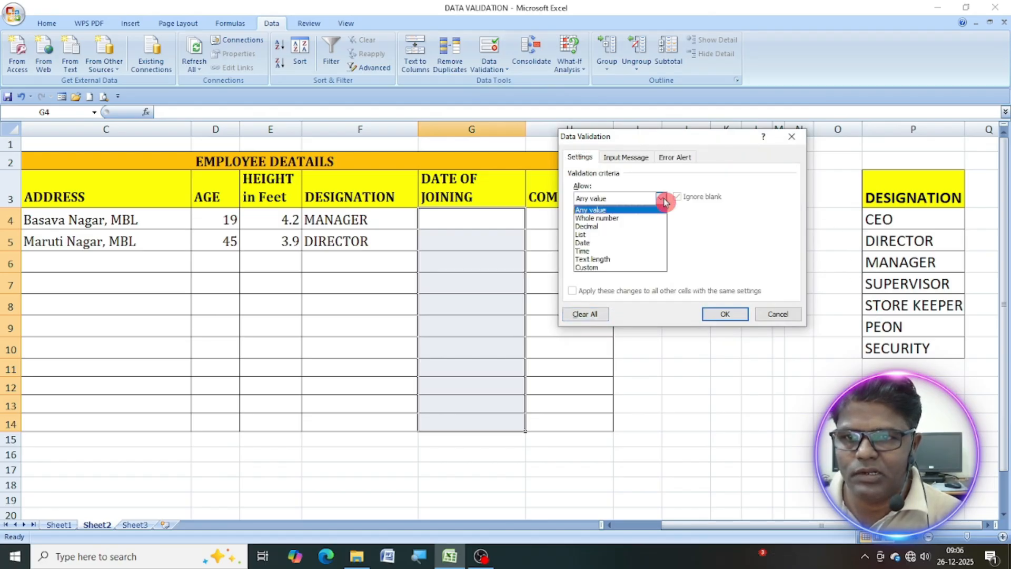
click(590, 243)
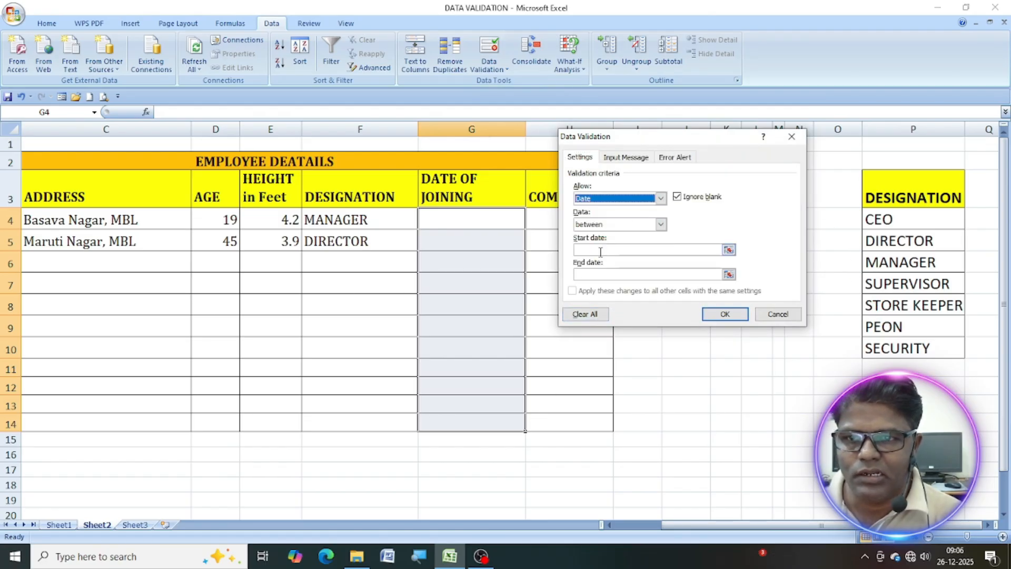
click(661, 226)
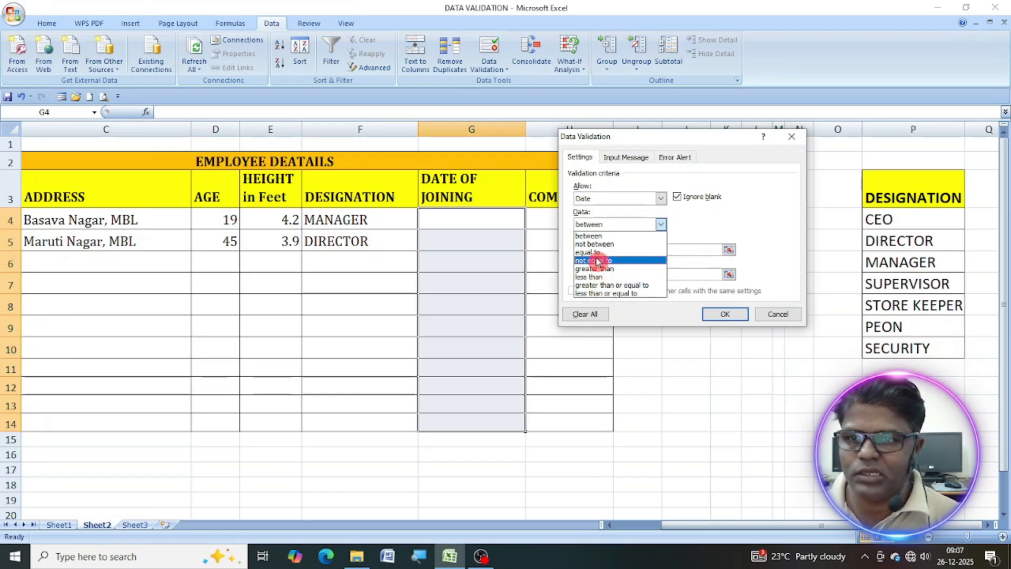
click(654, 236)
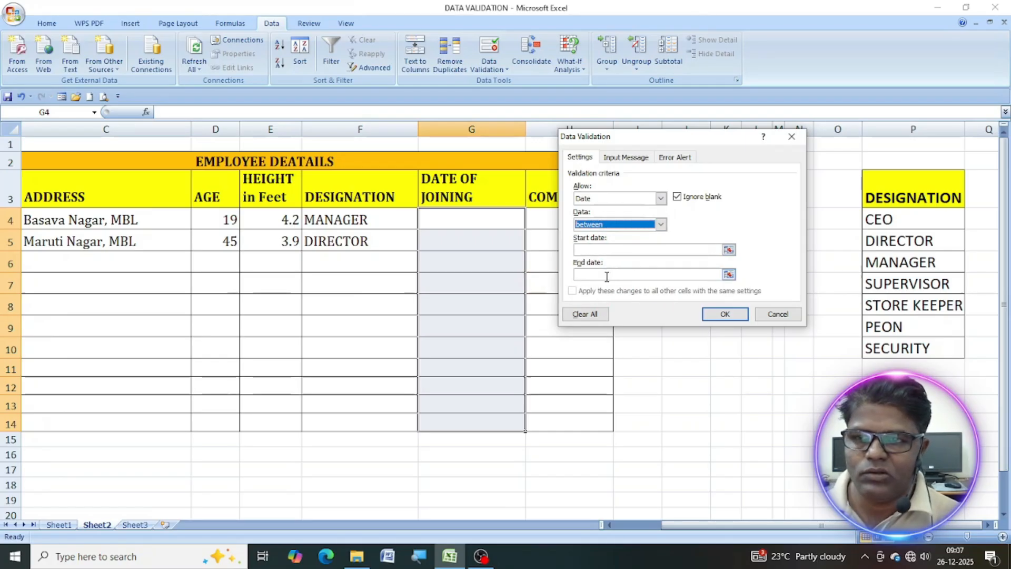
Limit the date of joining rule to a start date of 01-01-2025 and an end date of 31-12-2025.
click(584, 251)
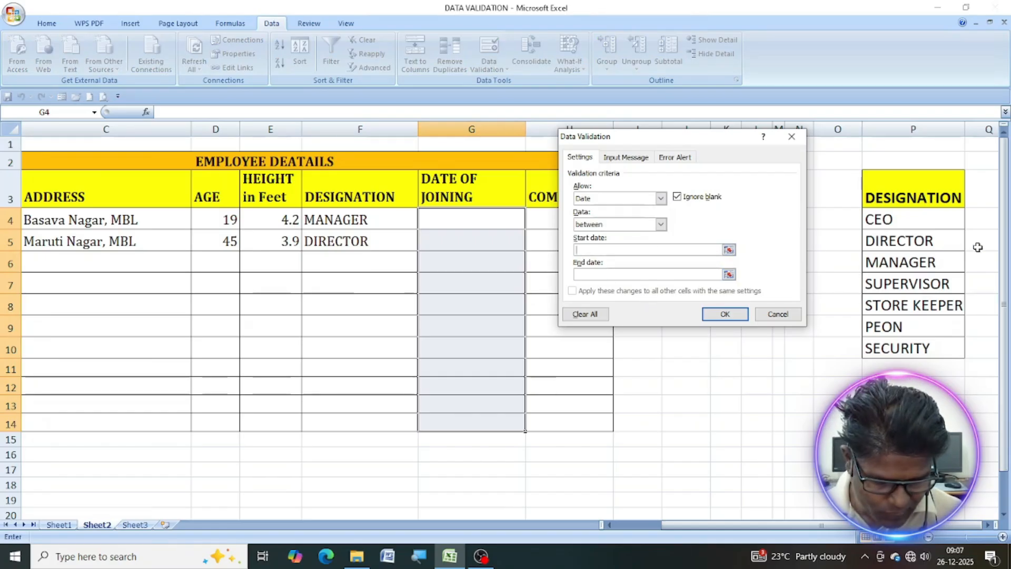
text(01-01)
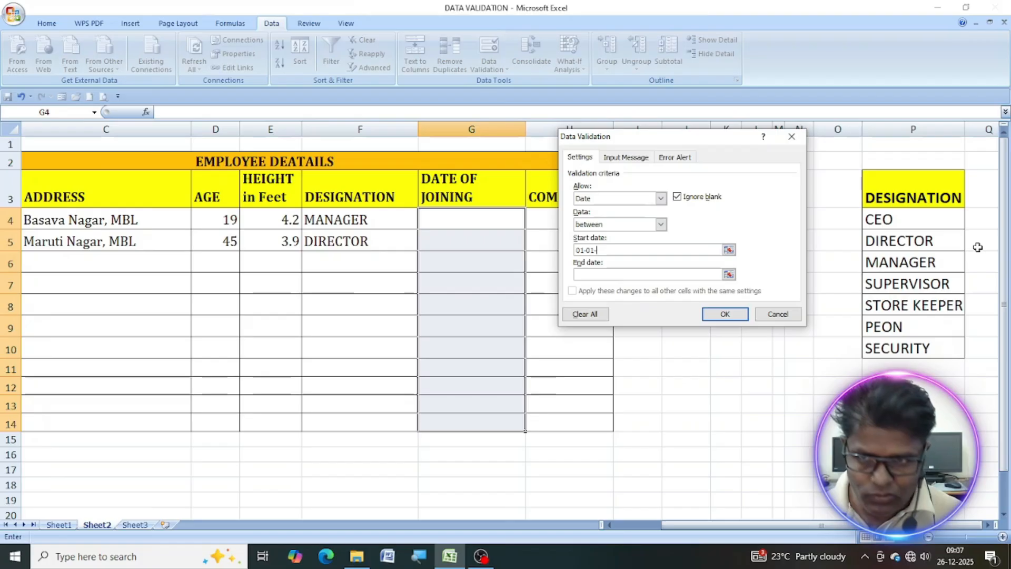
text(-2025)
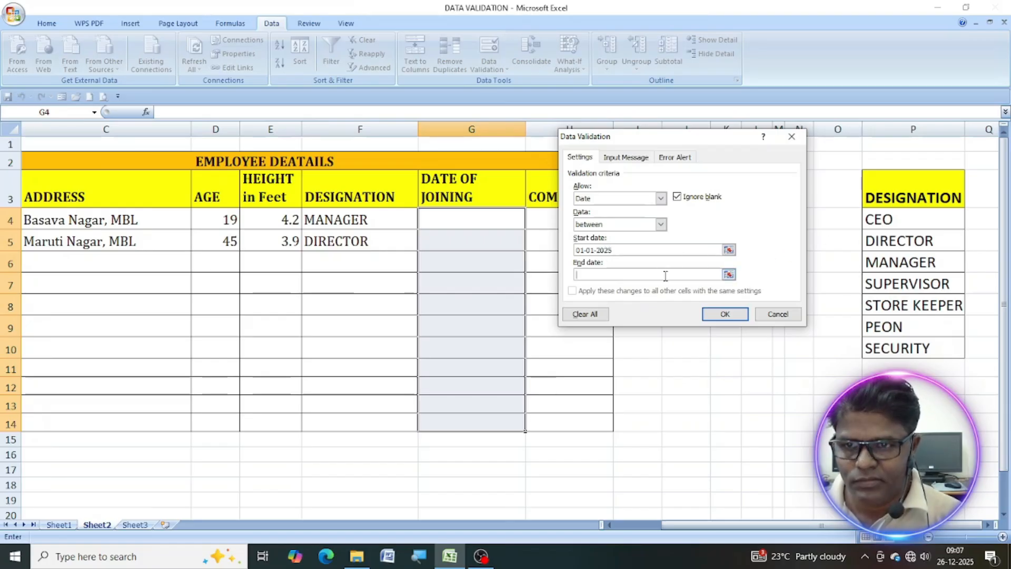
text(31)
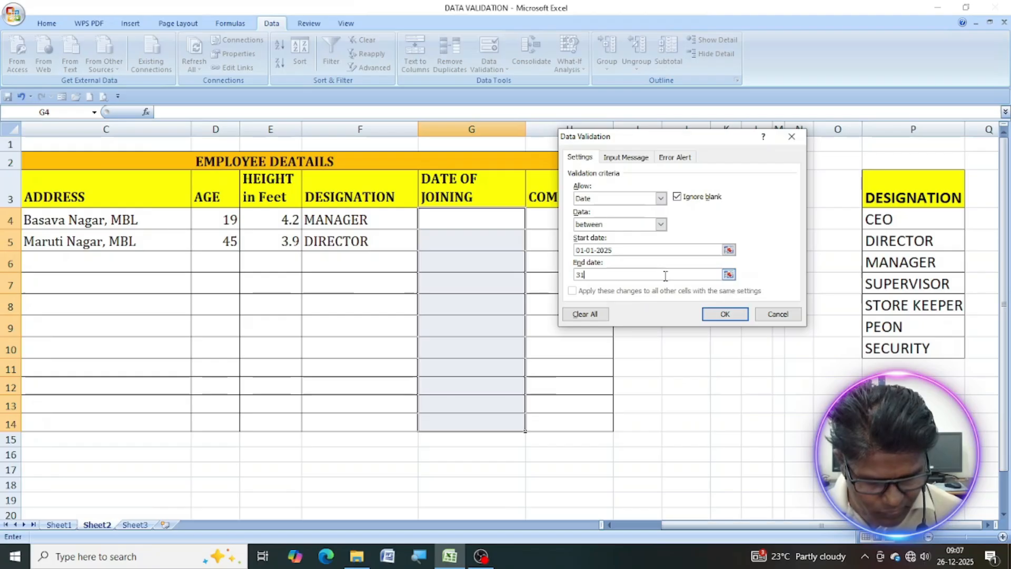
text(-12-2025)
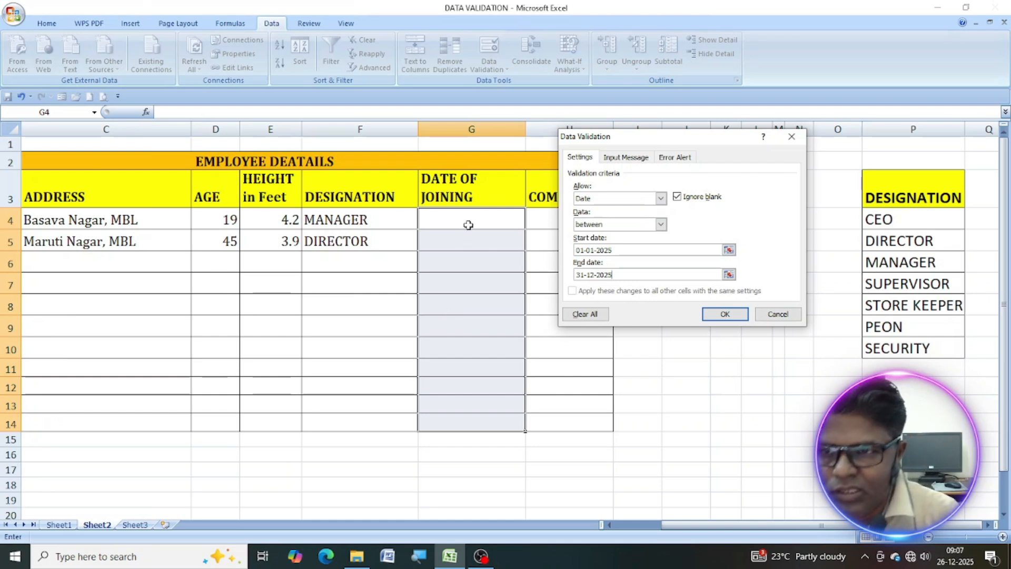
Give the date of joining cells an input message titled "DATE OF JOINING" with the text "2025 EMPLOYEES ONLY".
click(642, 164)
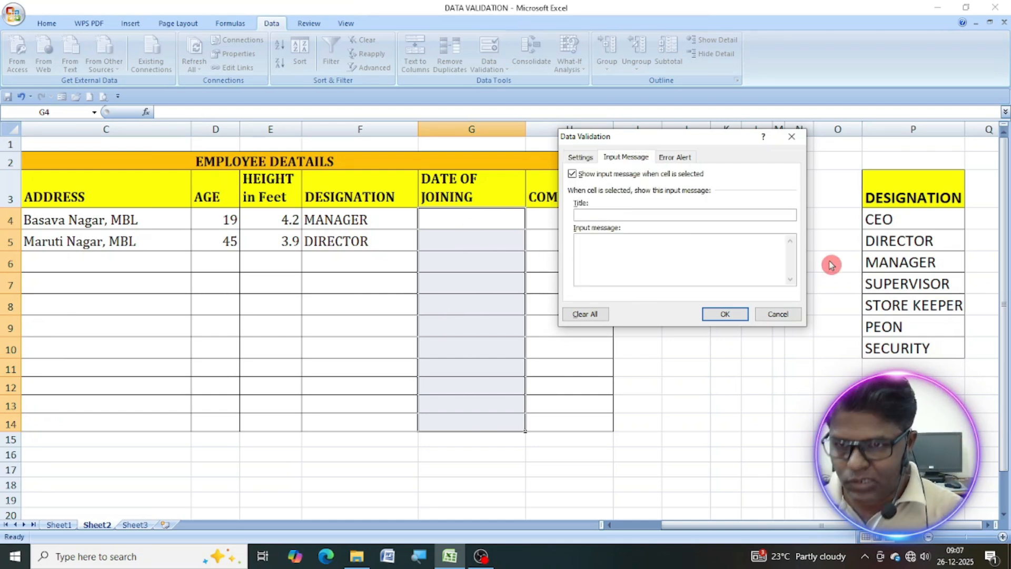
text(DATE OF JOINING)
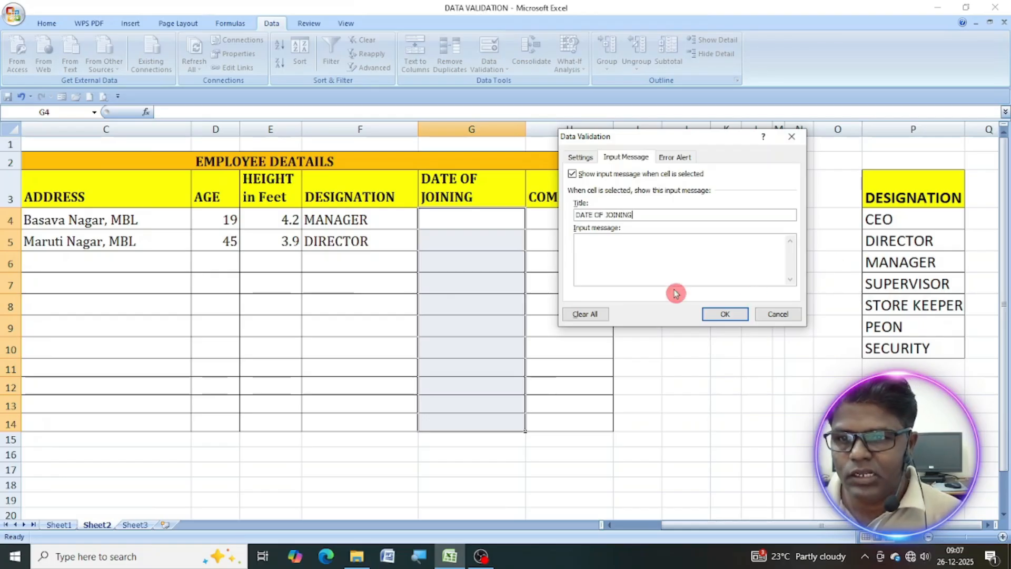
click(660, 261)
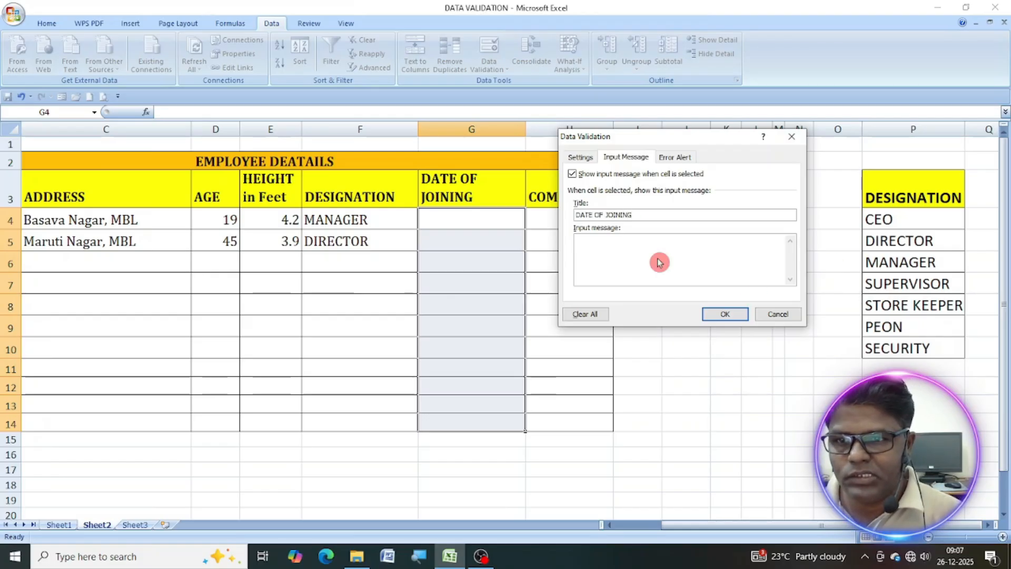
text(2025)
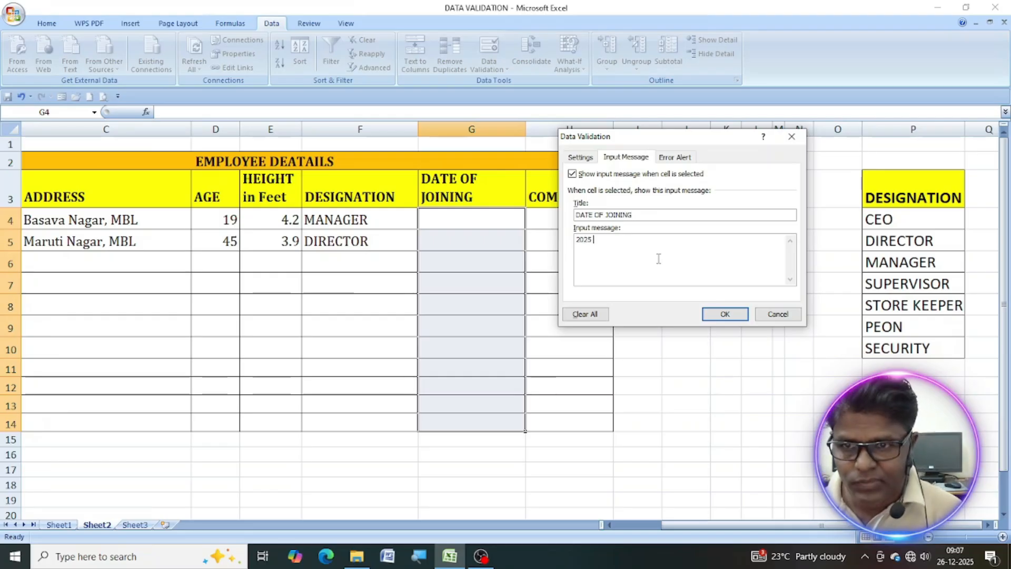
text( EMP)
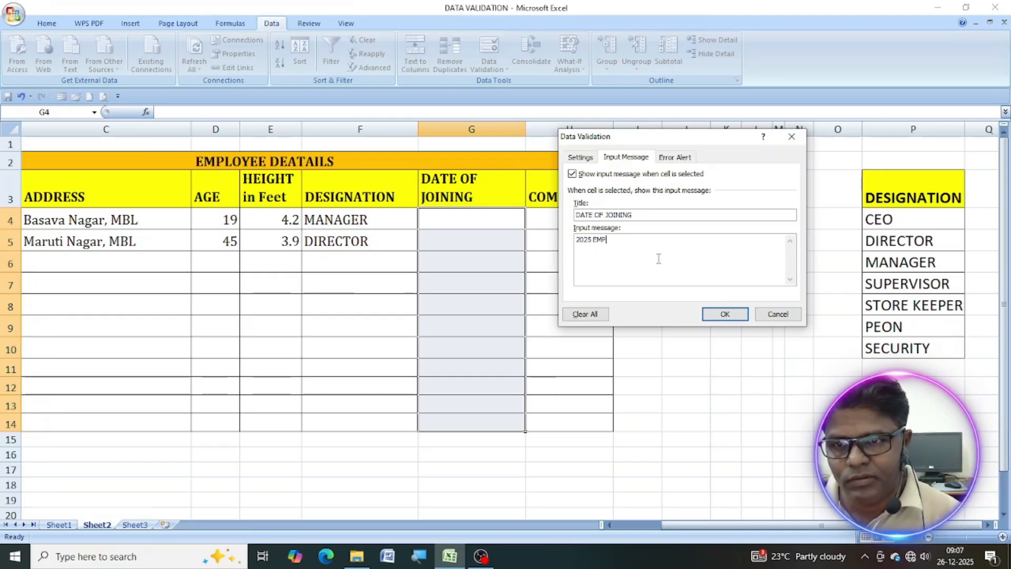
text(LOYEES ONLY)
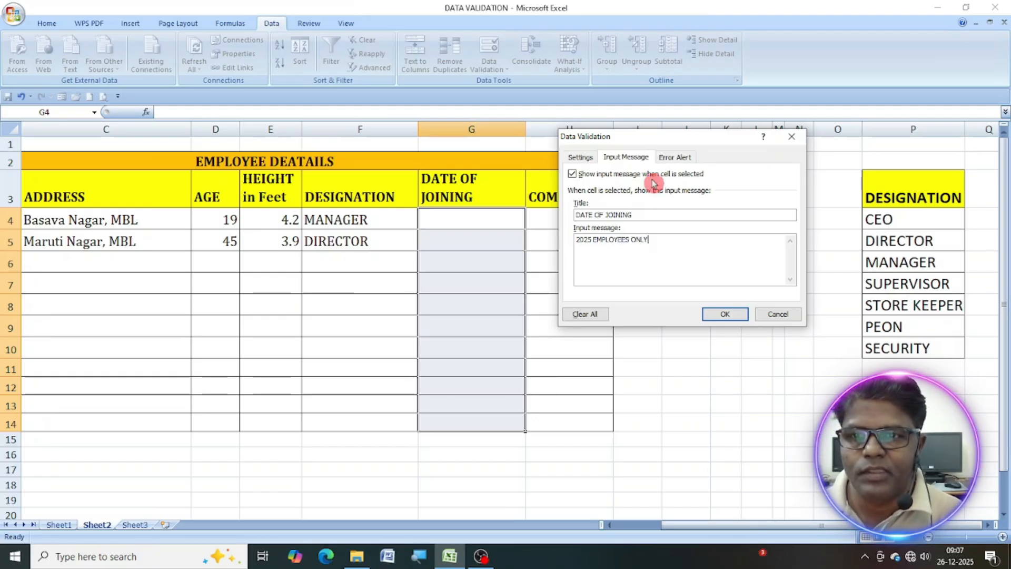
Add a Stop error alert titled "DOJ" with the message "DATE BELOGS TO 2025 ONLY" and apply the validation to G4:G14.
click(677, 156)
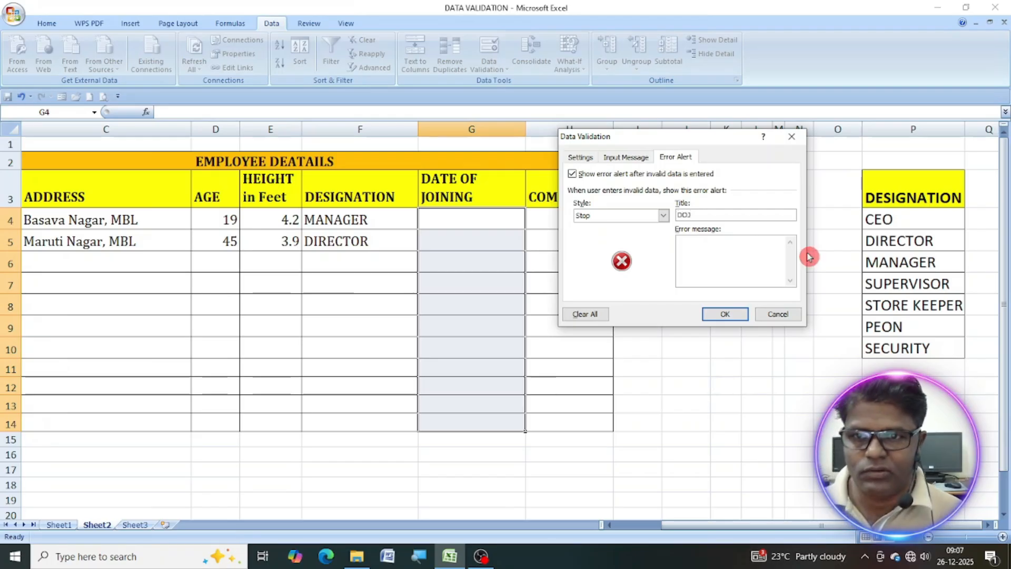
click(696, 257)
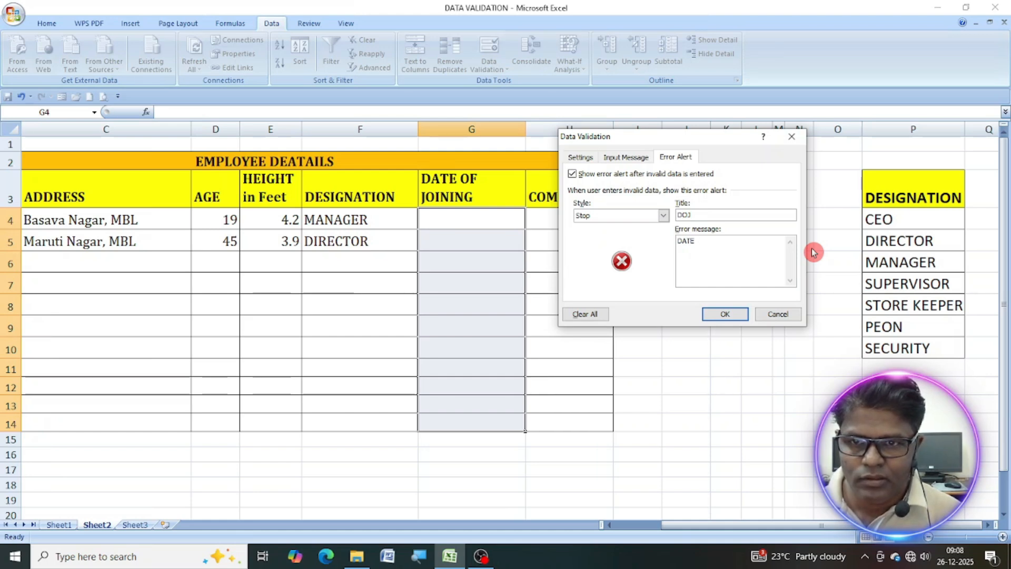
text(LOGS TO )
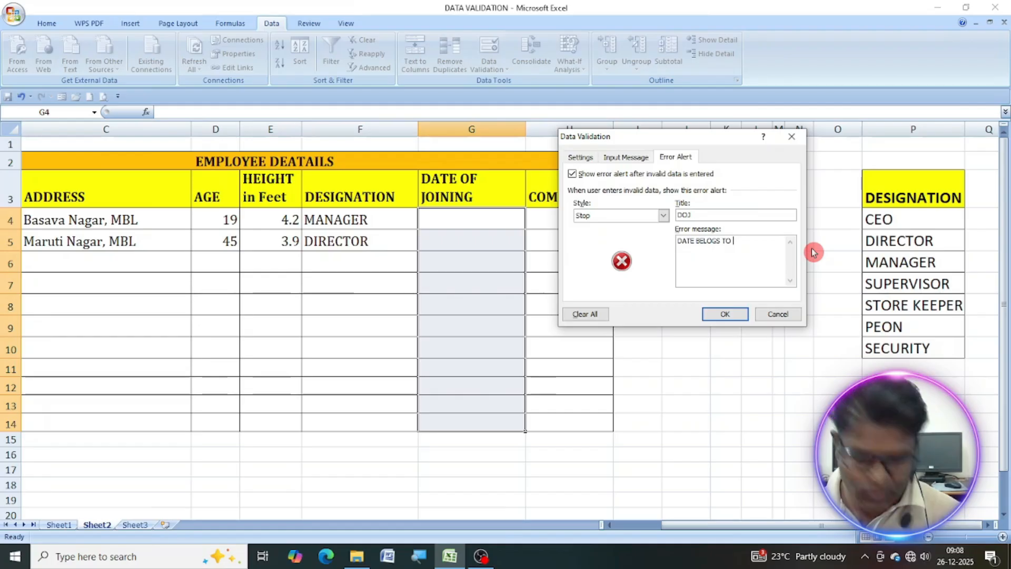
text(2025 )
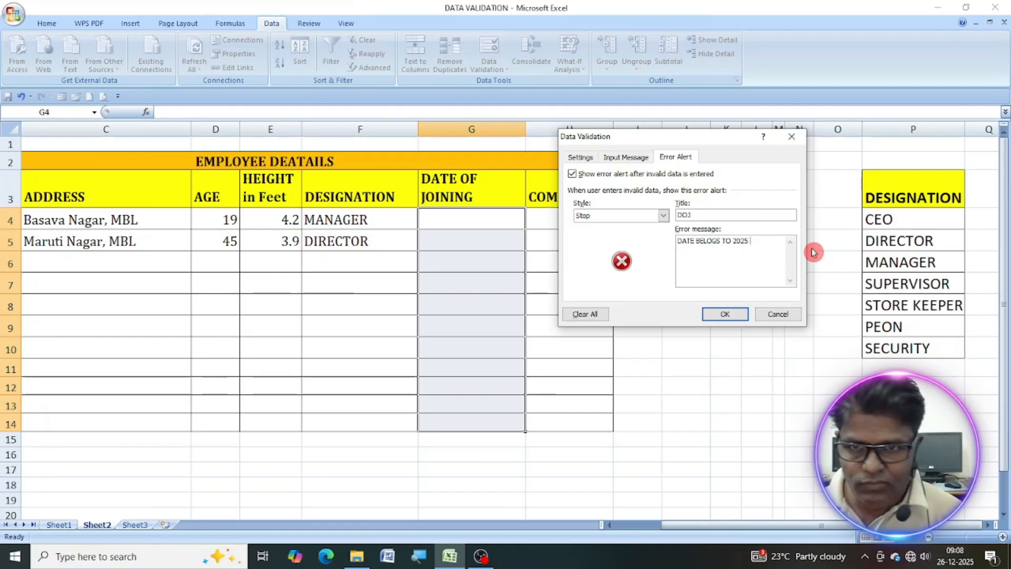
text(ONLY)
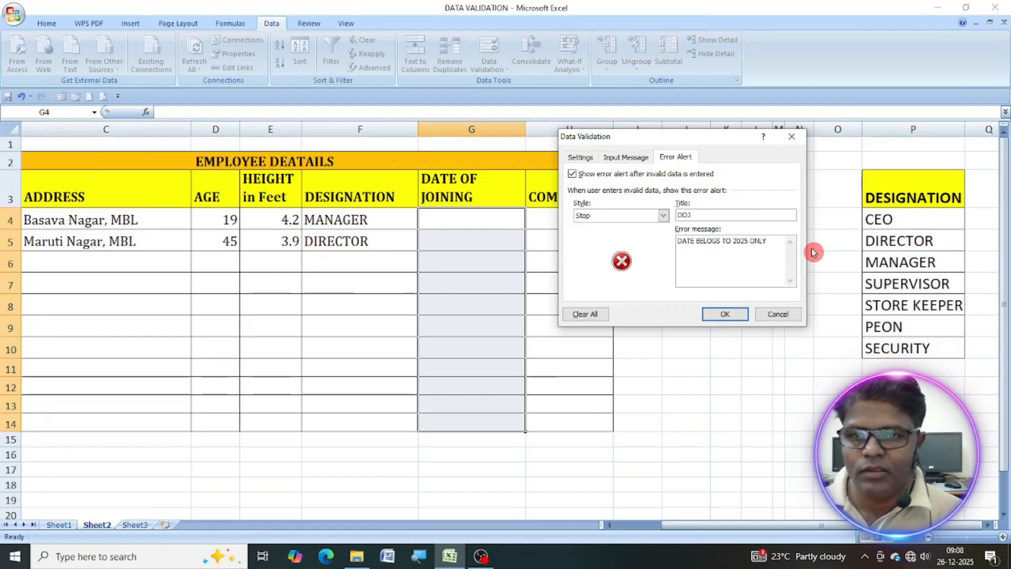
click(720, 315)
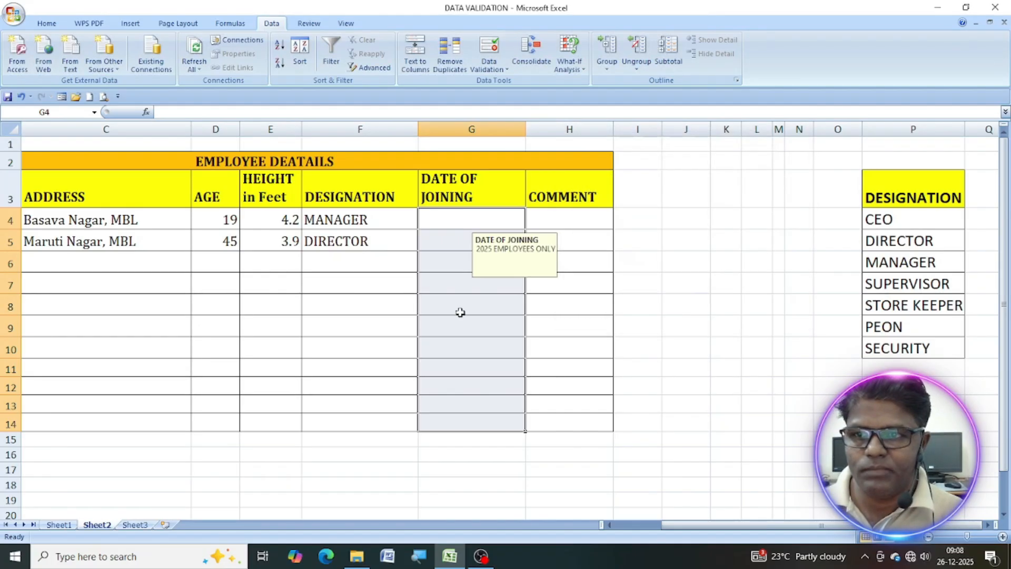
Test the date of joining rule by trying to enter 02-01-2024 in G4, and choose to retry the entry.
click(446, 220)
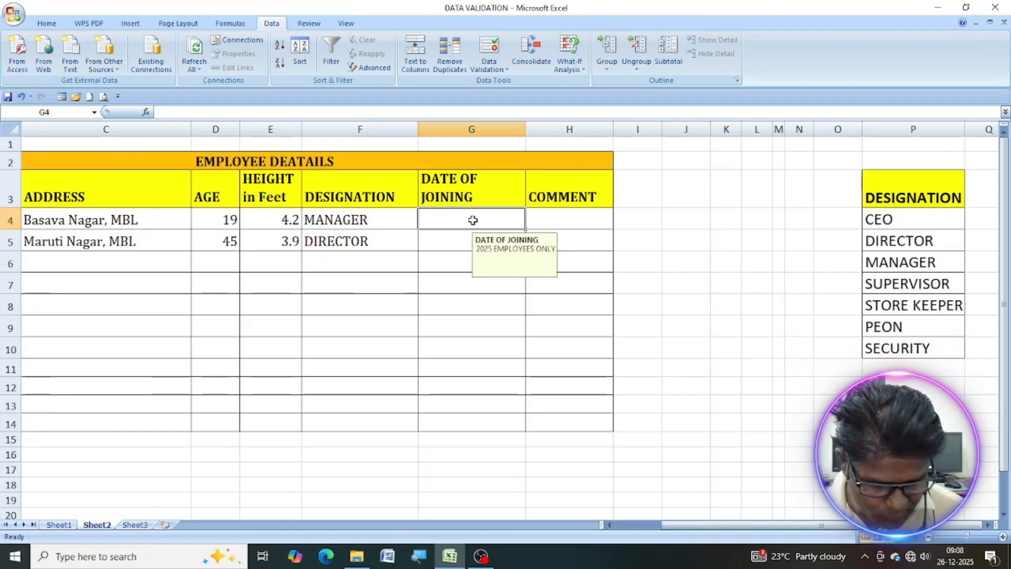
text(02-01-202)
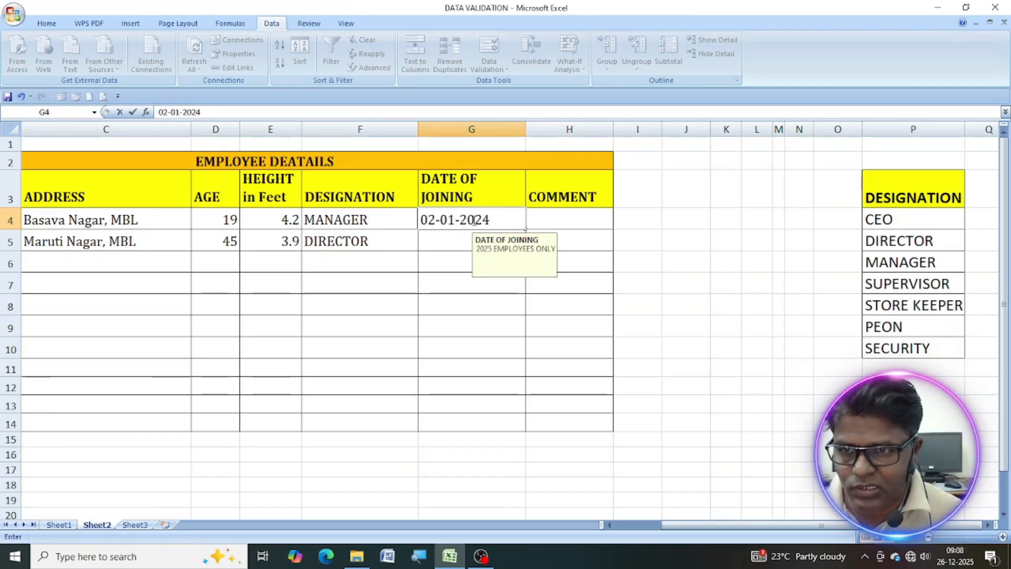
text(4)
key(Return)
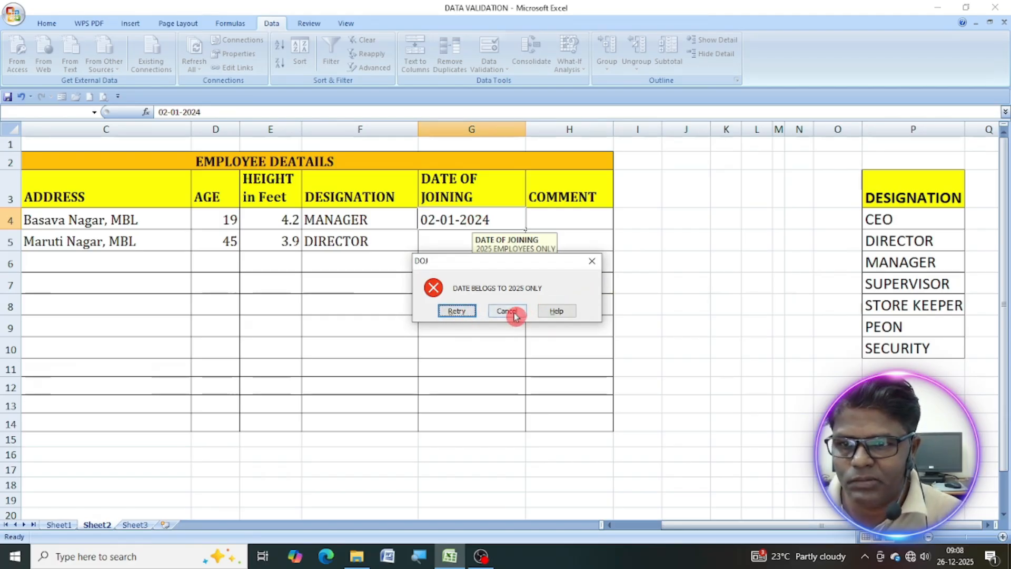
click(458, 312)
Correct the year of the first employee's date of joining so that G4 holds 02-01-2025.
click(496, 225)
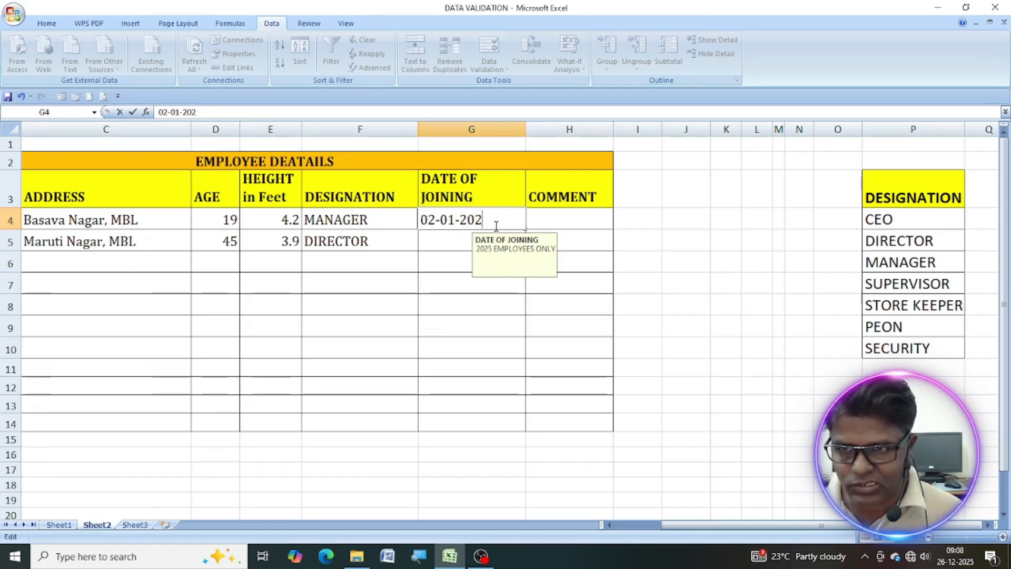
text(5)
key(Return)
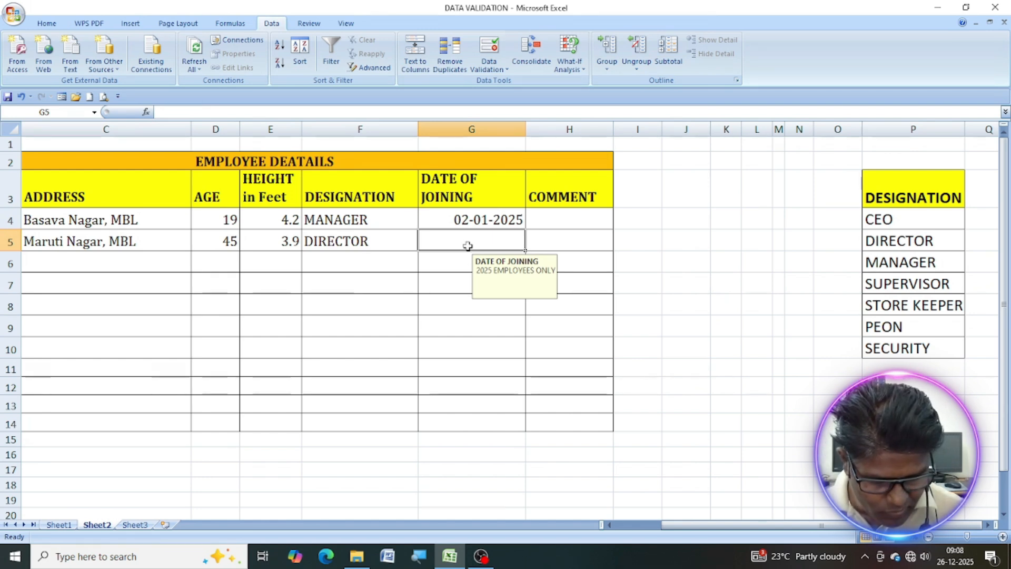
Try to enter 25-12-2026 as the second employee's date of joining in G5, and choose to retry the entry.
text(25-12-202)
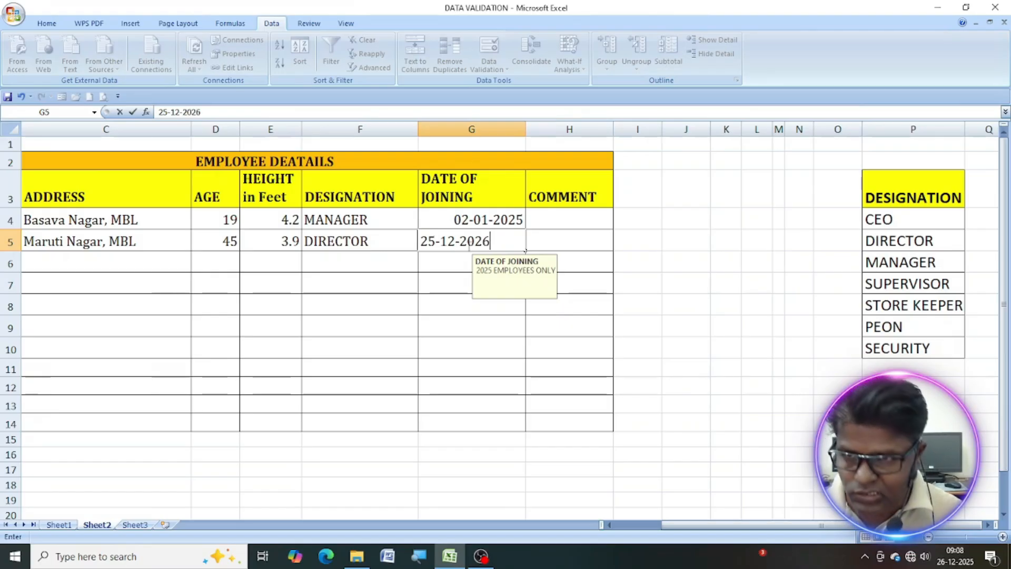
text(6)
click(469, 253)
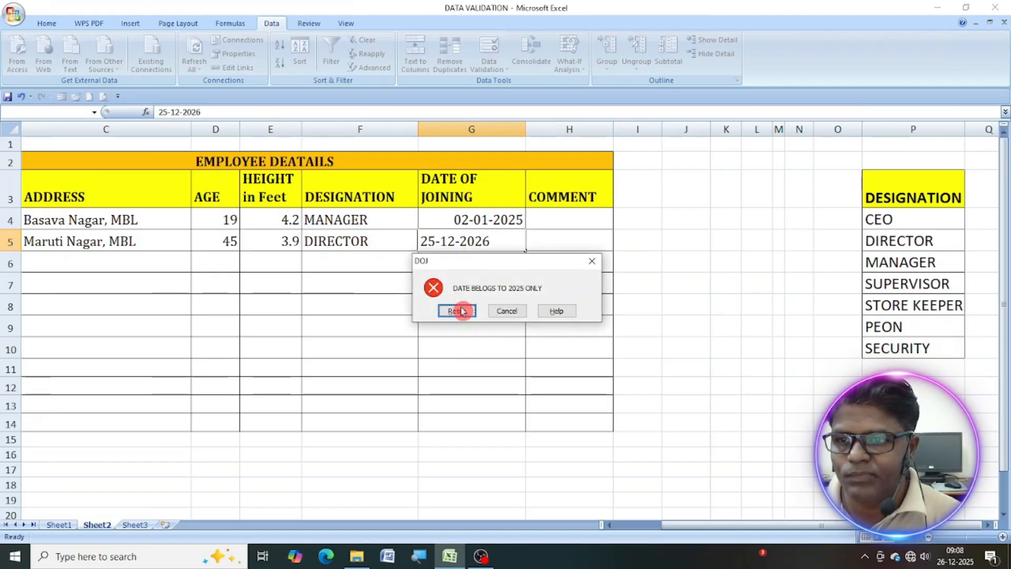
click(454, 311)
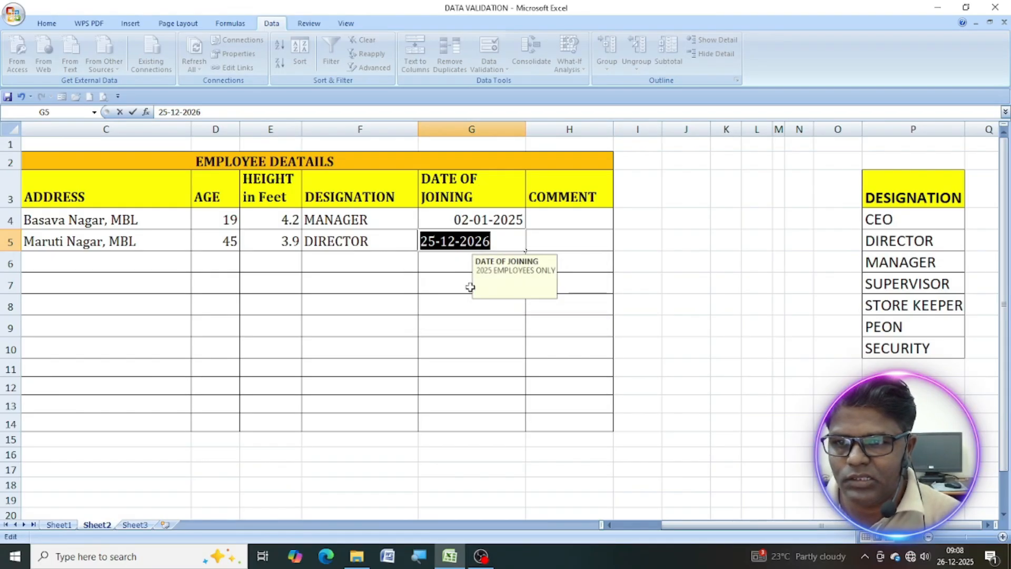
Correct the year in G5 so that the second employee's date of joining is 25-12-2025.
key(BackSpace)
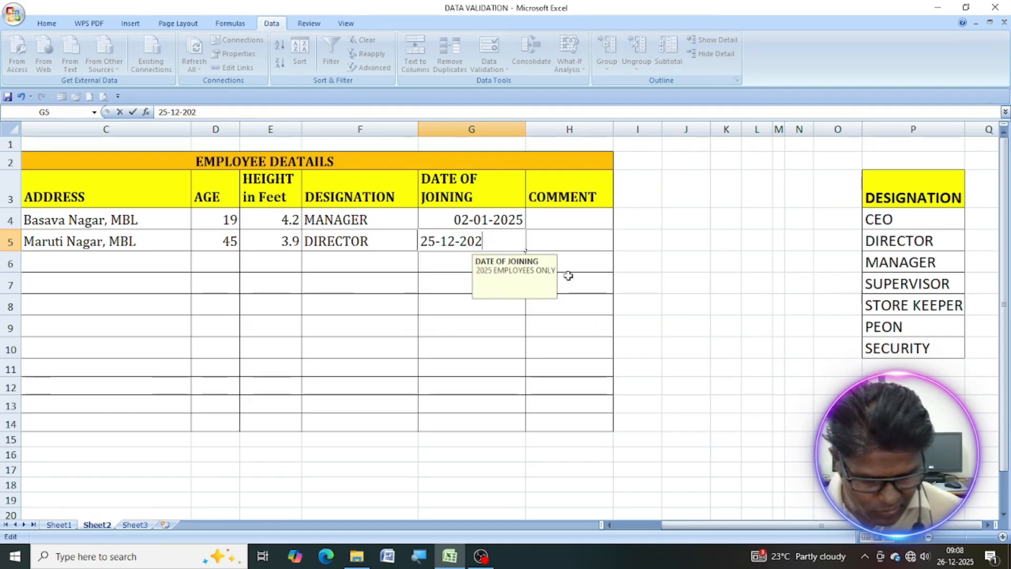
text(5)
key(Return)
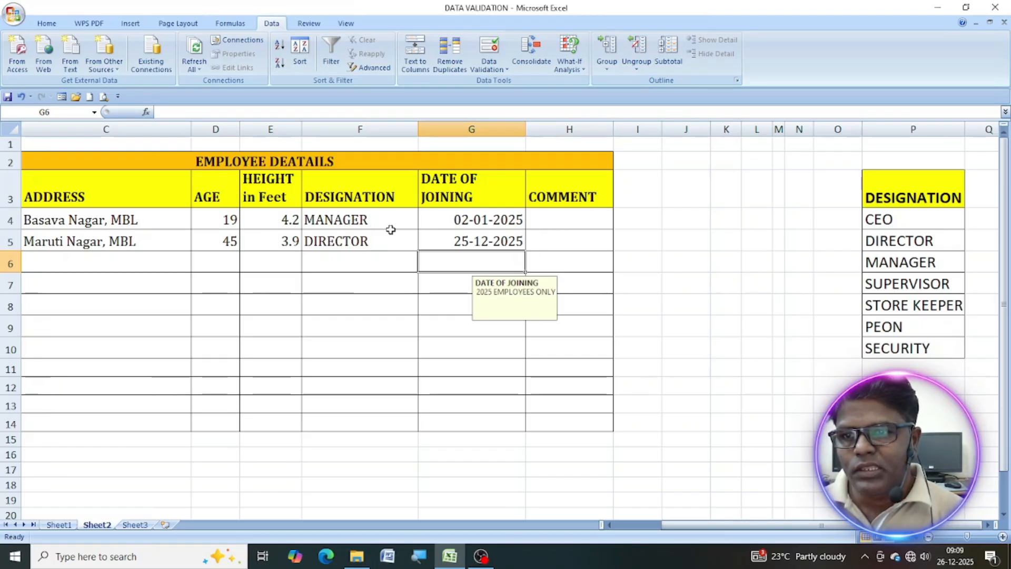
Set the data validation for the comment cells H4:H14 to allow Custom values.
drag(585, 217, 591, 421)
click(488, 68)
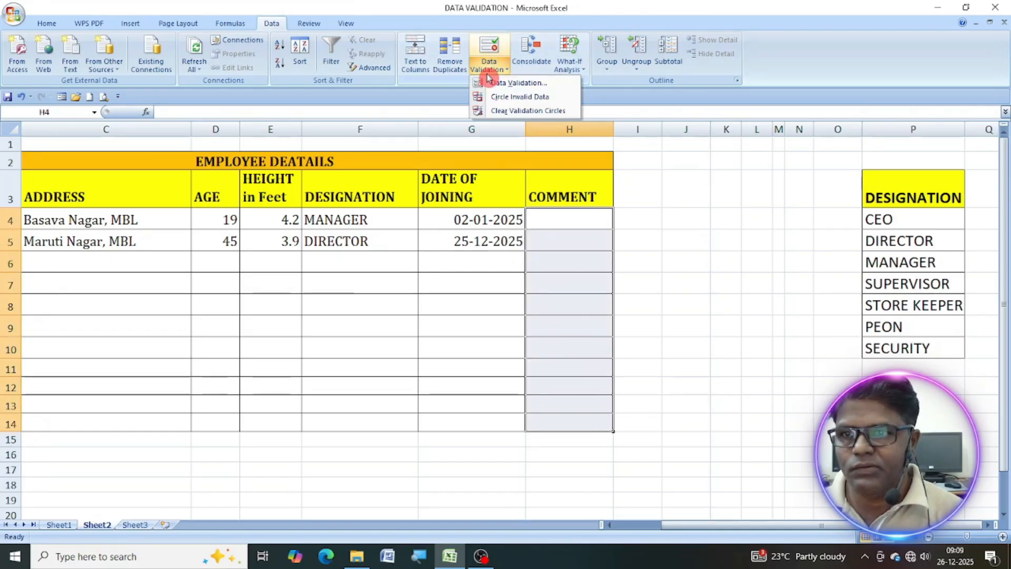
click(501, 83)
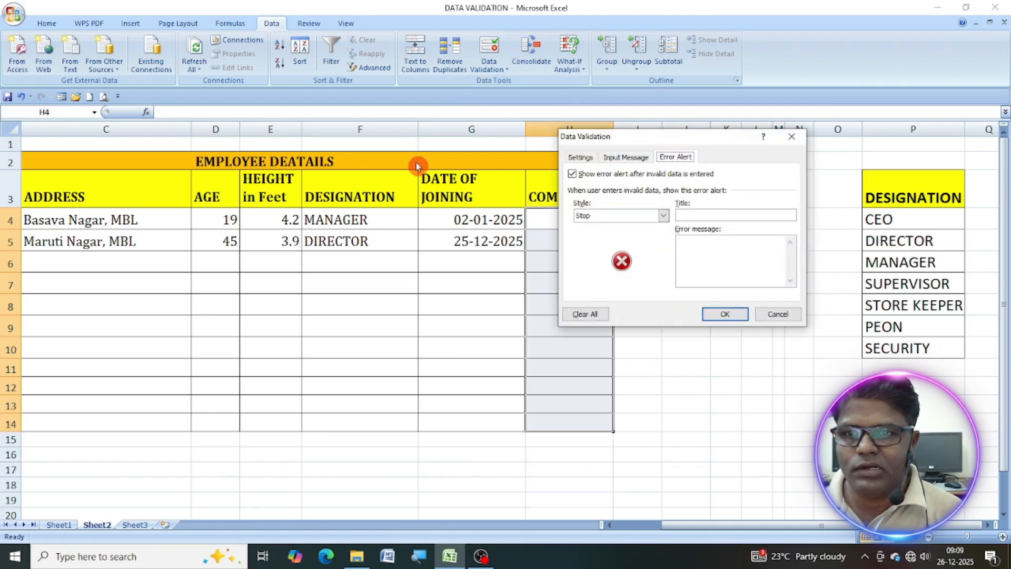
click(586, 158)
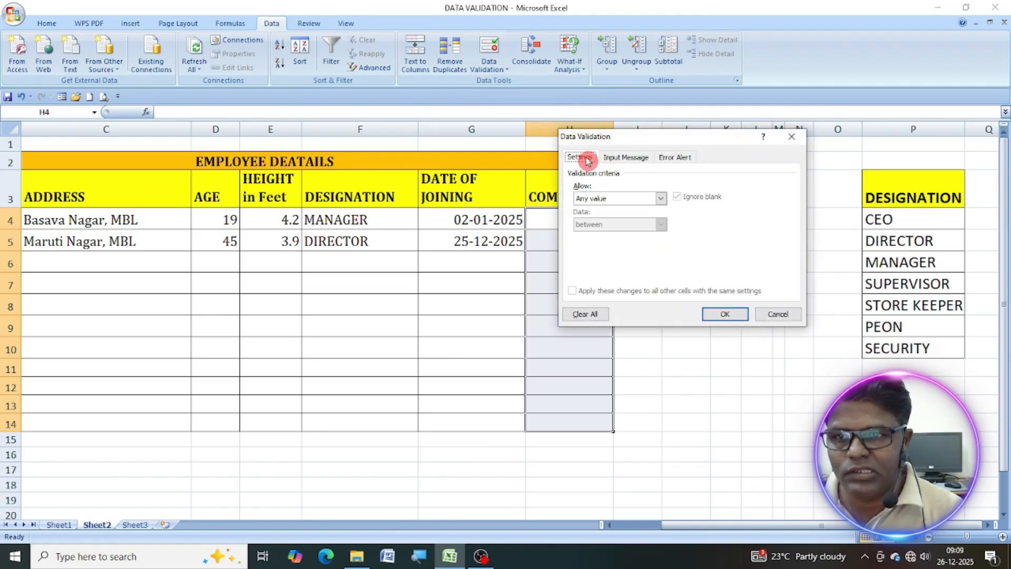
click(661, 198)
click(623, 268)
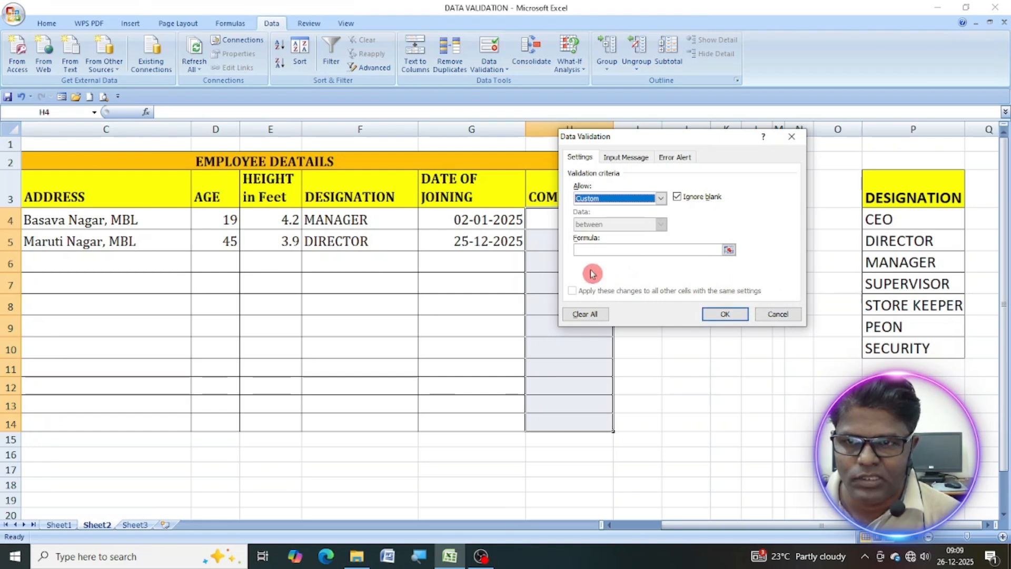
Restrict the comment cells to text with the validation formula =ISTEXT(H4:H14)=TRUE.
drag(679, 140, 784, 133)
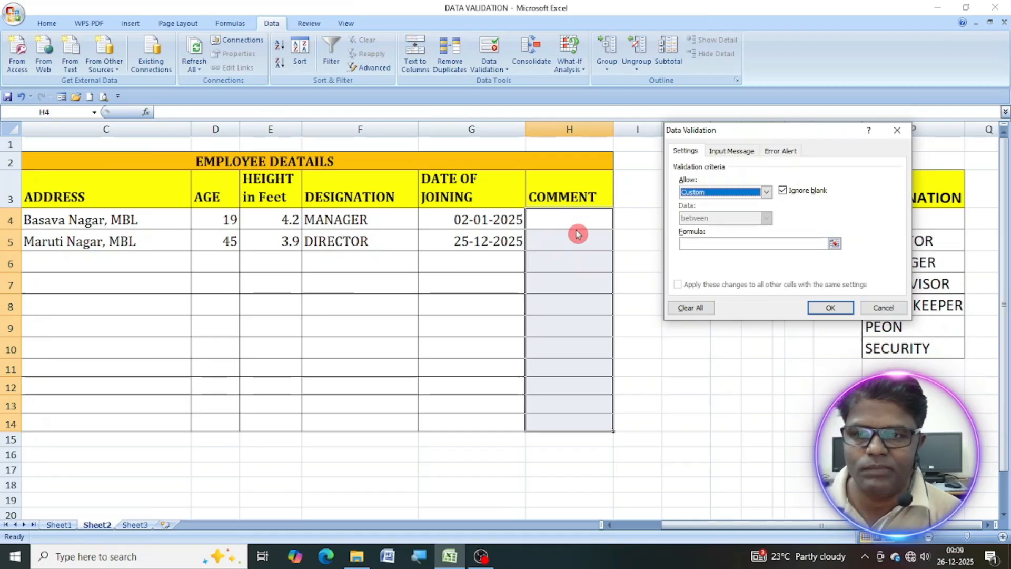
click(690, 241)
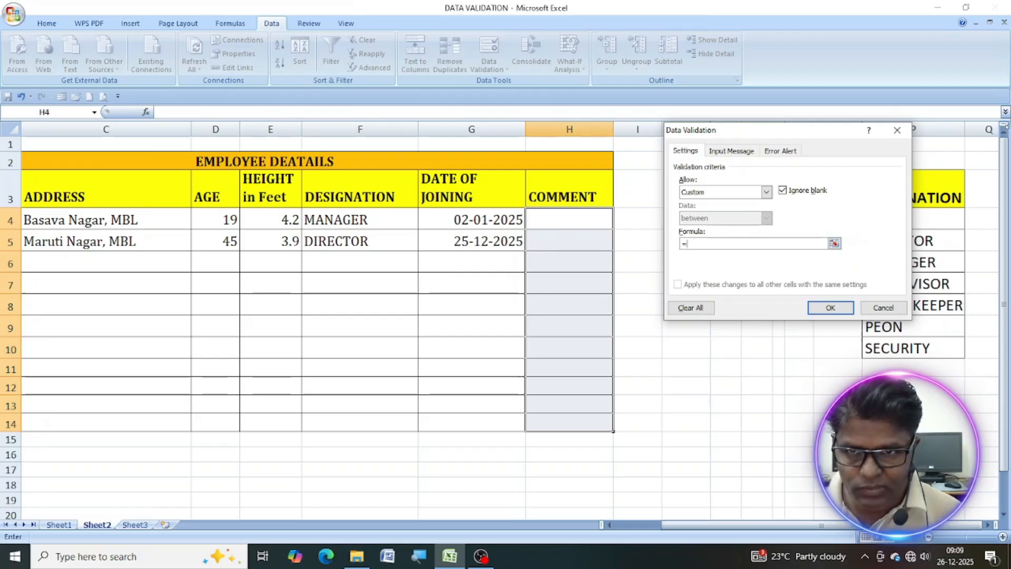
text(=ISTEXT()
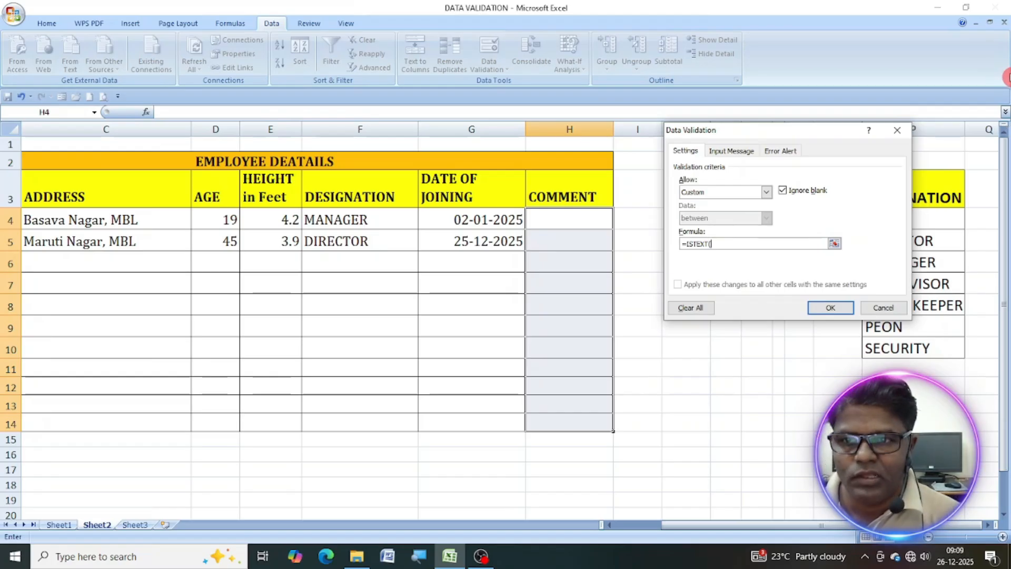
drag(551, 221, 570, 422)
text()=TRUE)
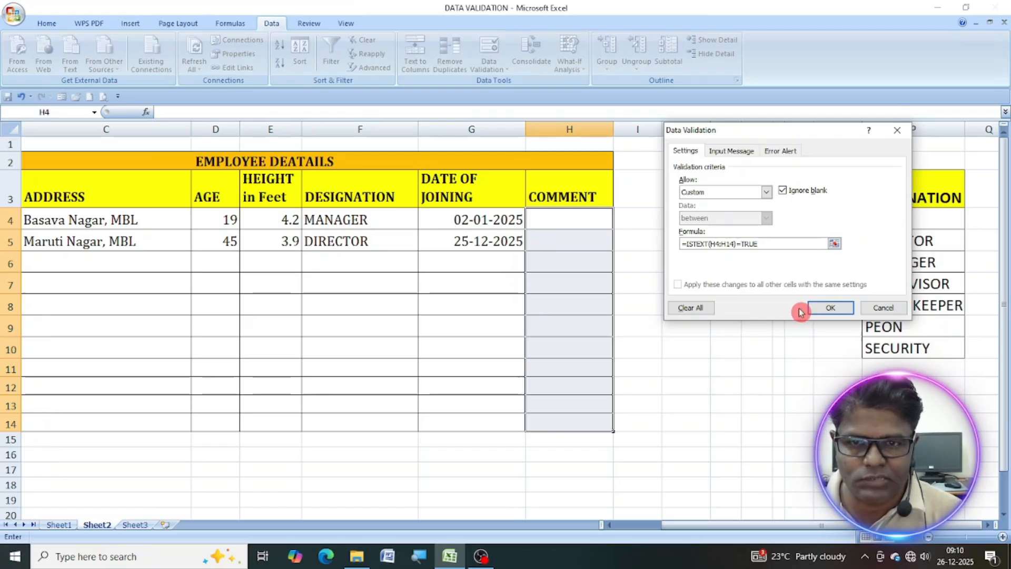
Give the comment cells an input message titled "COMMENT" with the text "ENTER YOUR OPEINION ABOUT EMPLOYEE".
click(732, 152)
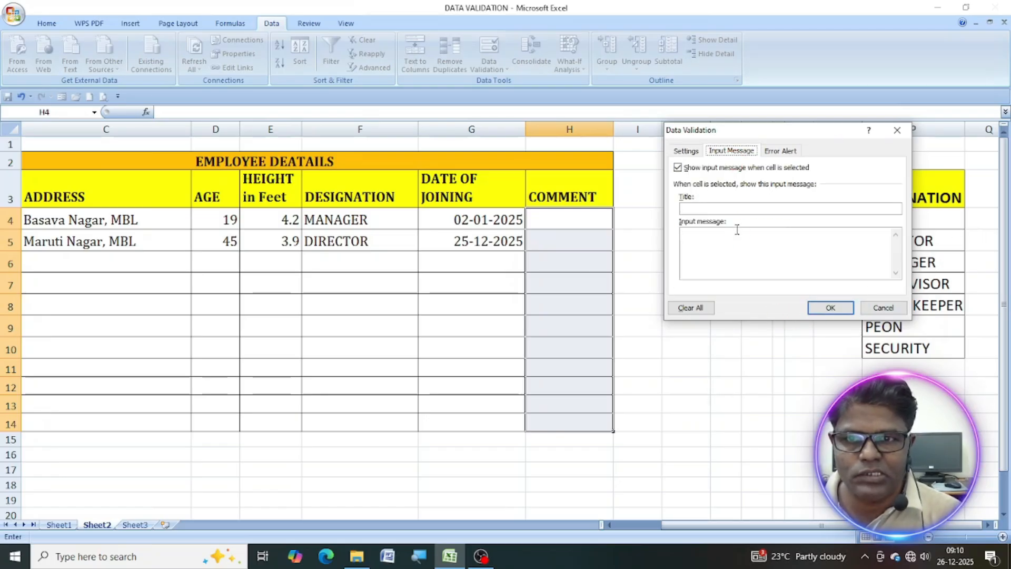
click(728, 209)
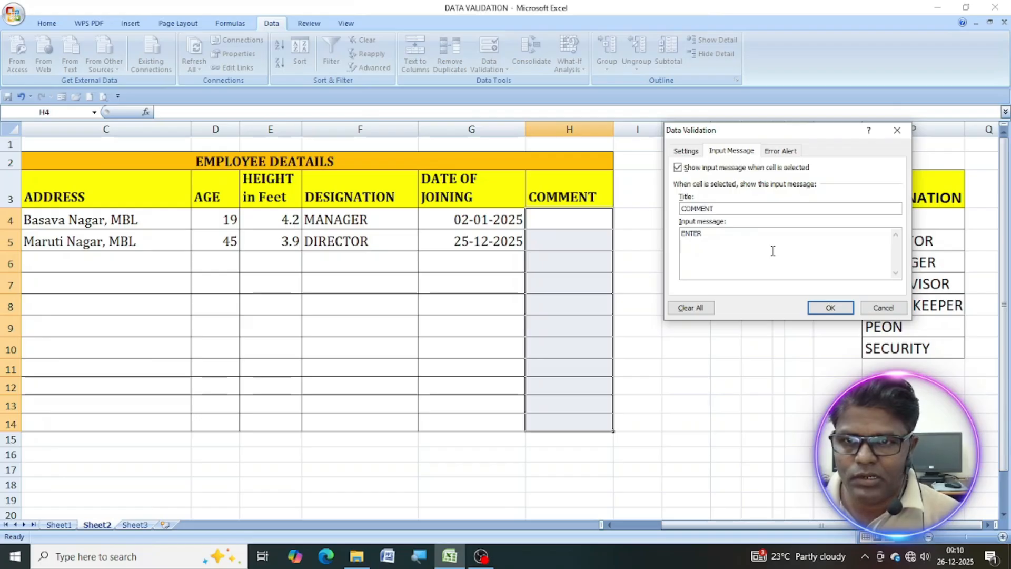
text(OUR O)
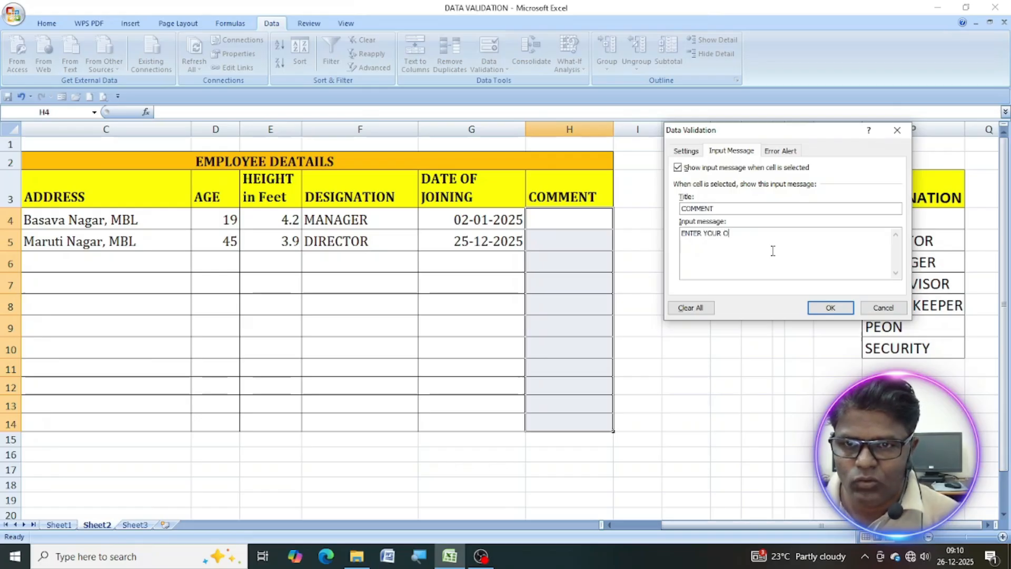
text(PEINI)
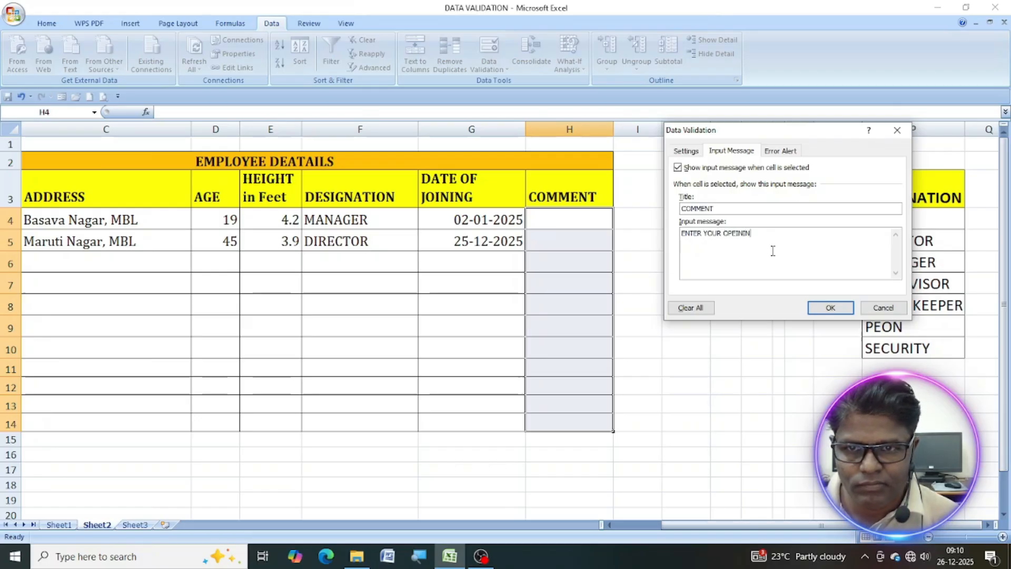
text(ON)
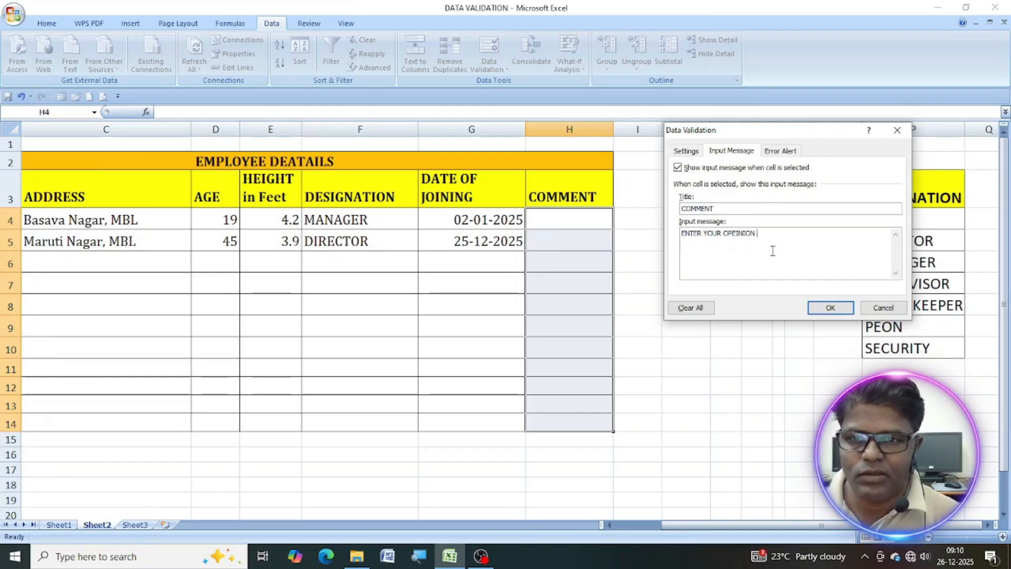
text( BOU)
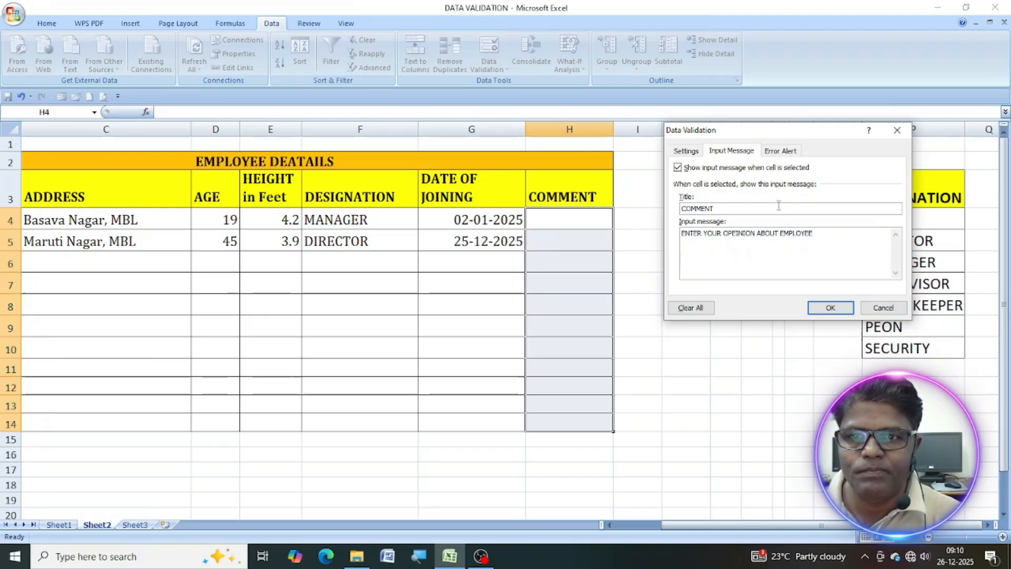
Add a Stop error alert titled "COMMENT" with the message "ENTER TEXT ONLY" and apply the validation to H4:H14.
click(784, 151)
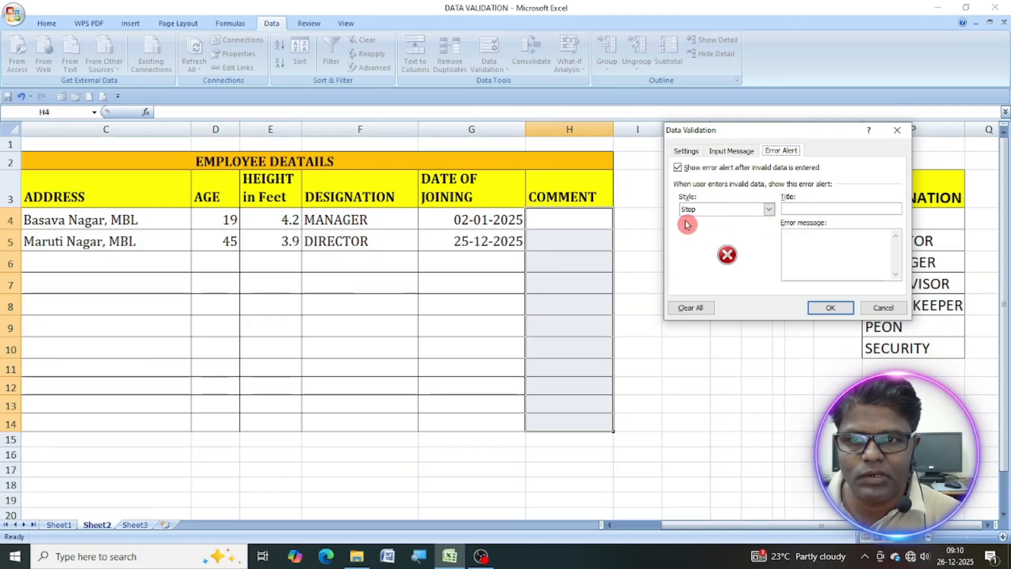
click(769, 210)
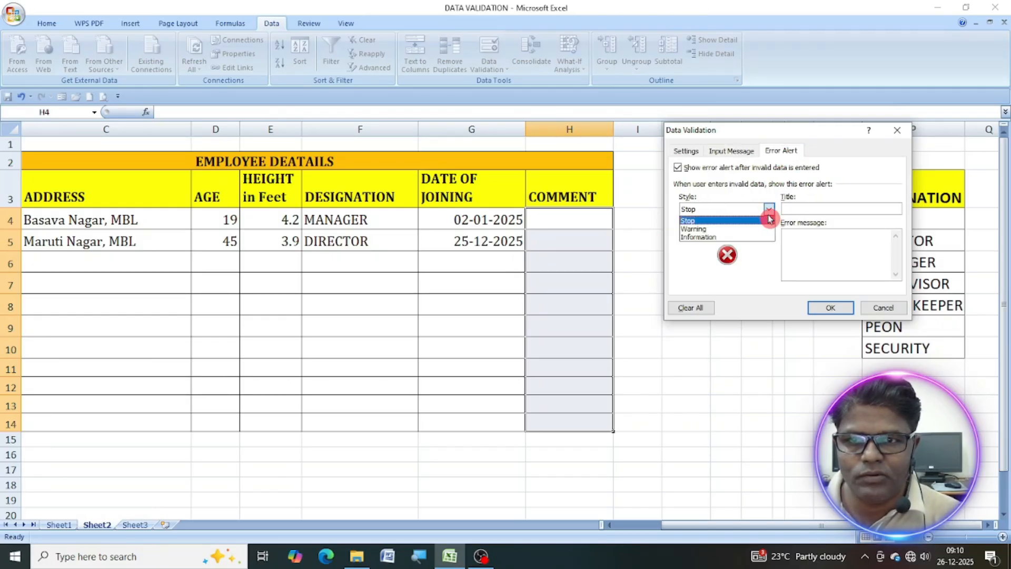
click(717, 226)
click(808, 207)
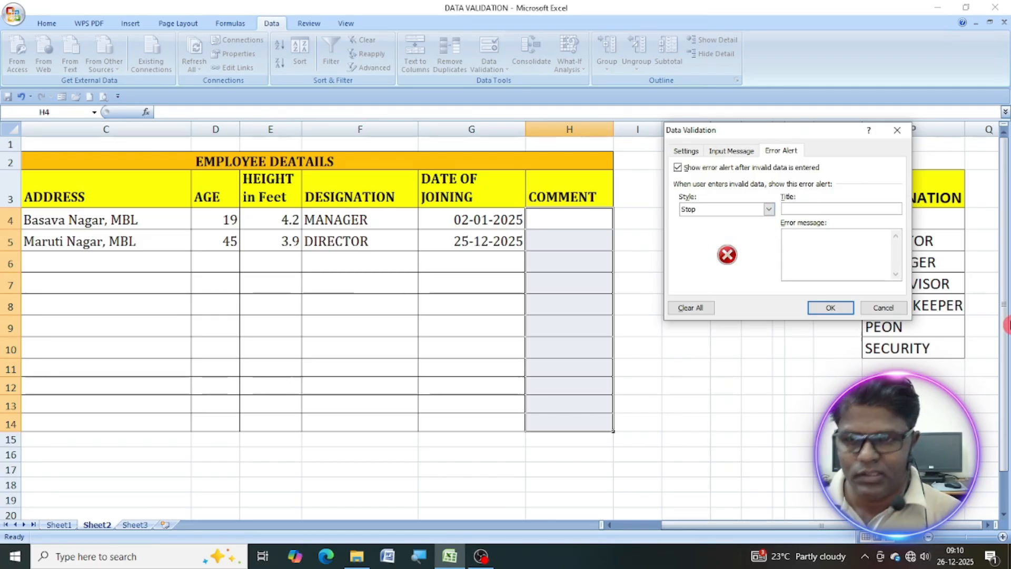
text(COMMENT)
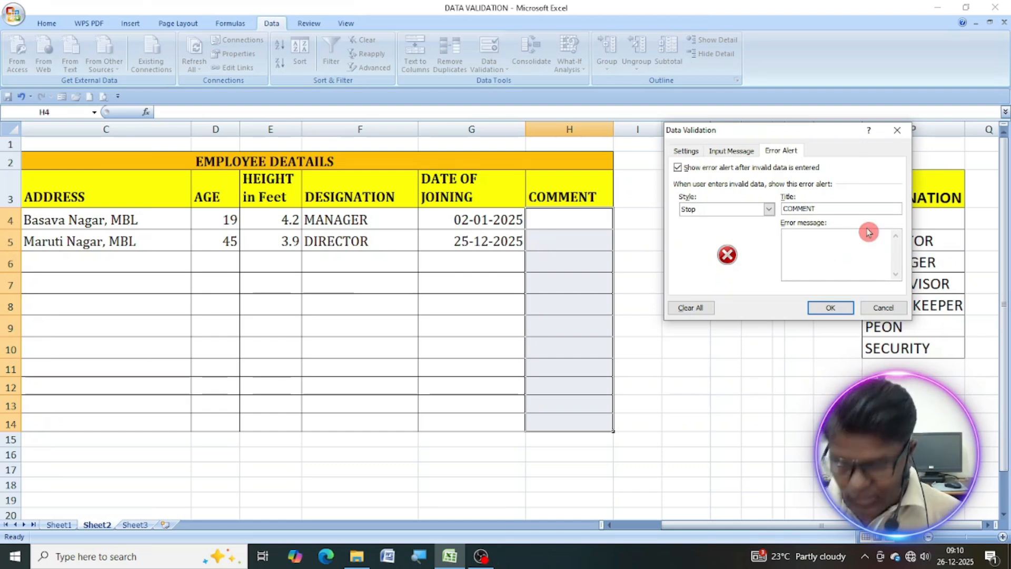
text(e)
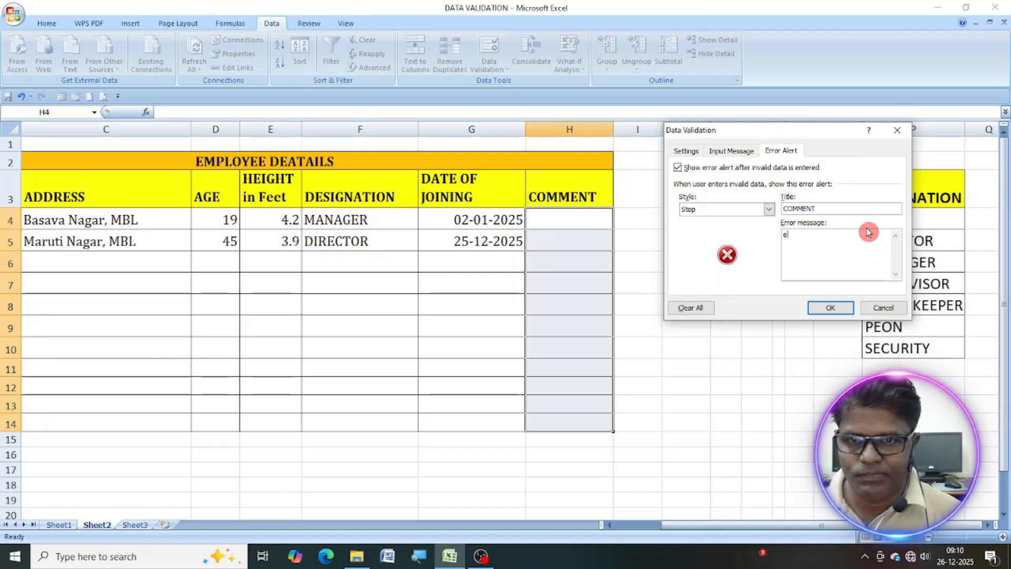
text(NTER TEX)
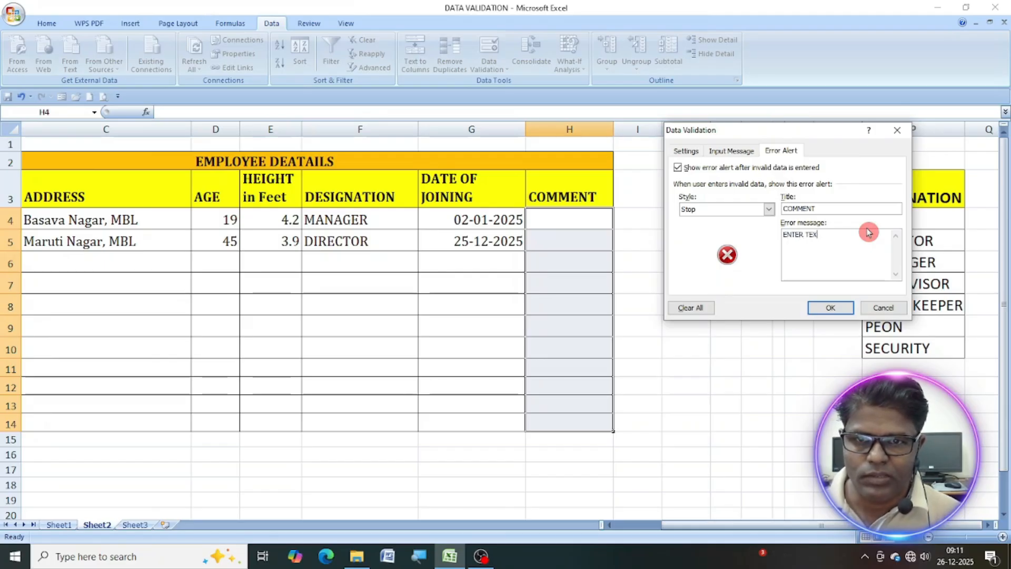
text(T ONLY)
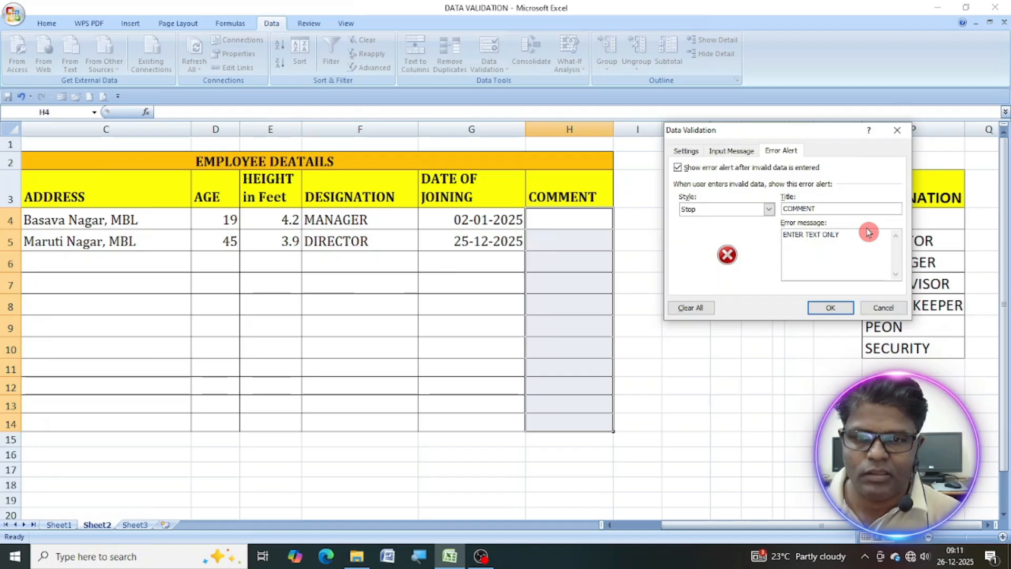
click(830, 309)
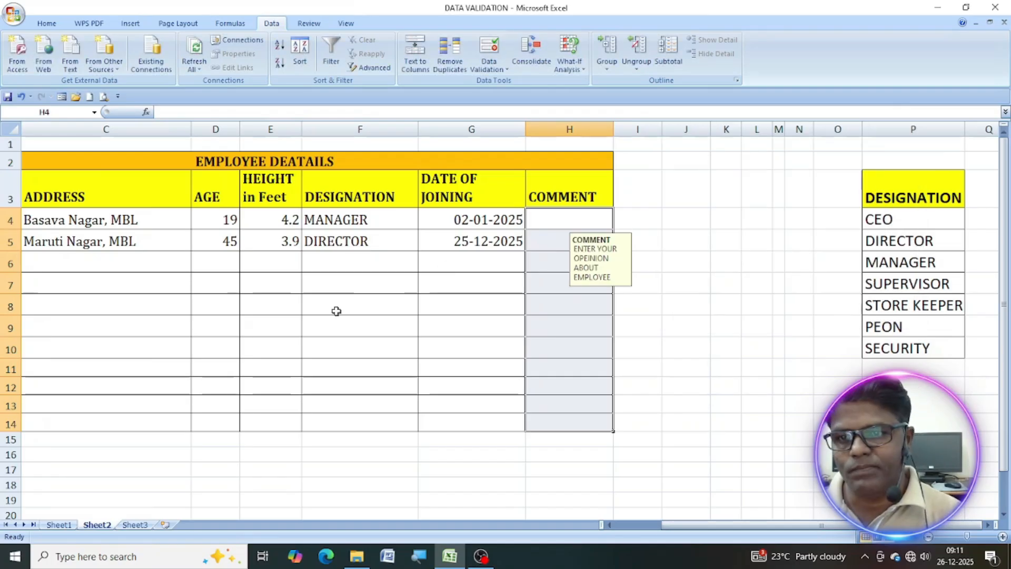
Test the text-only comment rule by trying to enter 123 in H4, and choose to retry the entry.
click(548, 227)
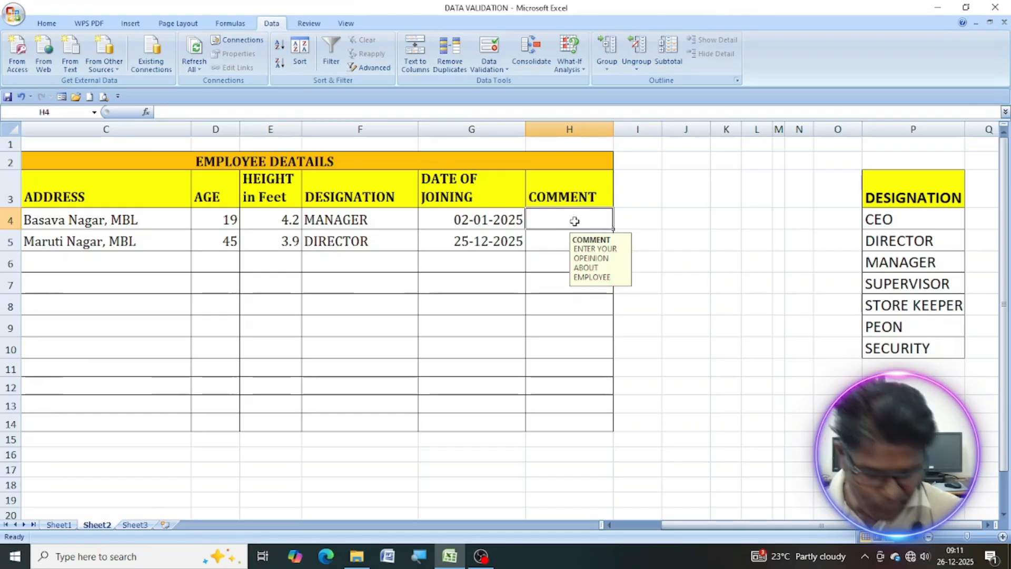
text(123)
key(Return)
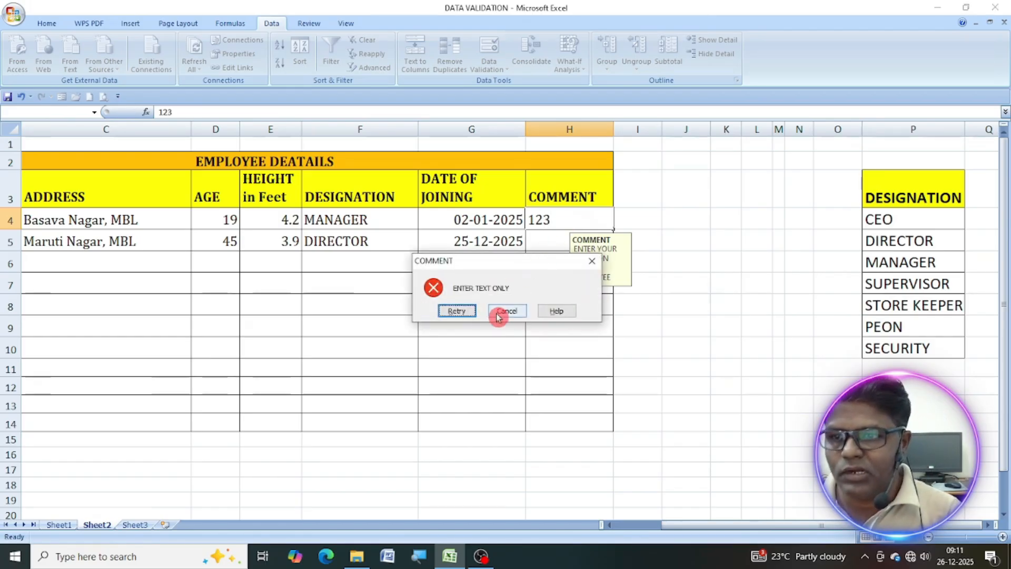
click(466, 313)
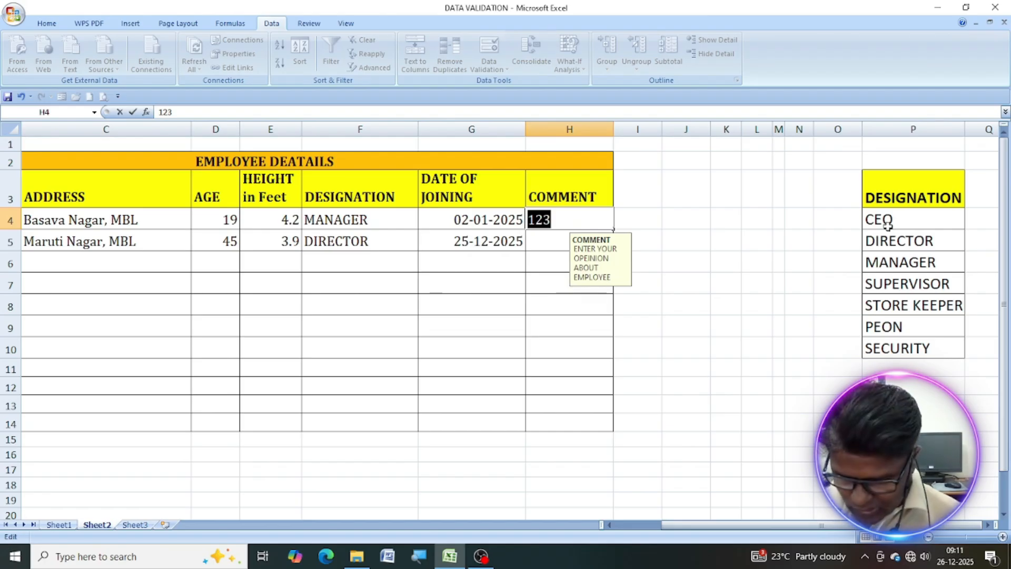
Enter the comment "GOOD" in H4 and "EXCELLENT" in H5.
text(GOOD)
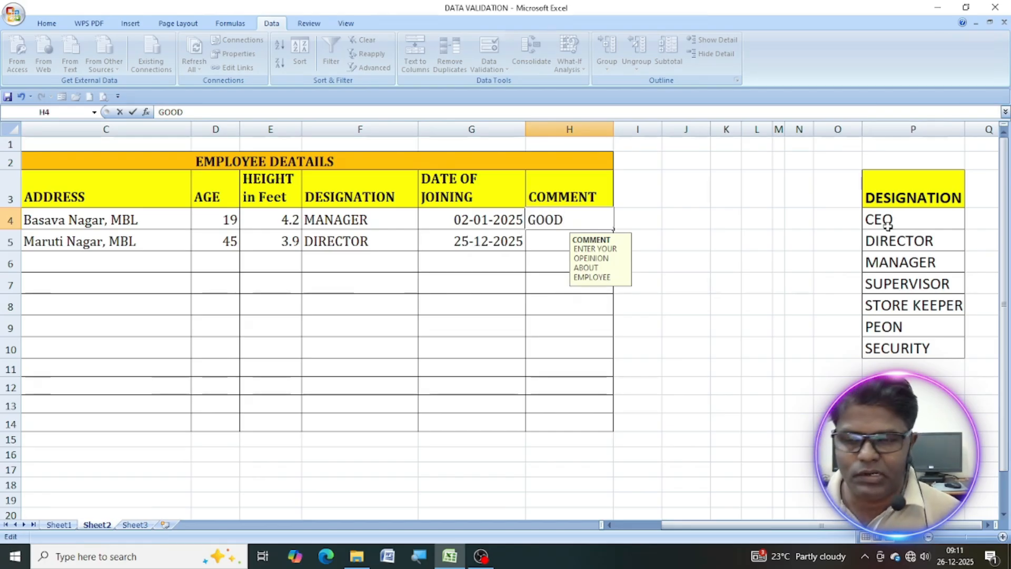
click(542, 236)
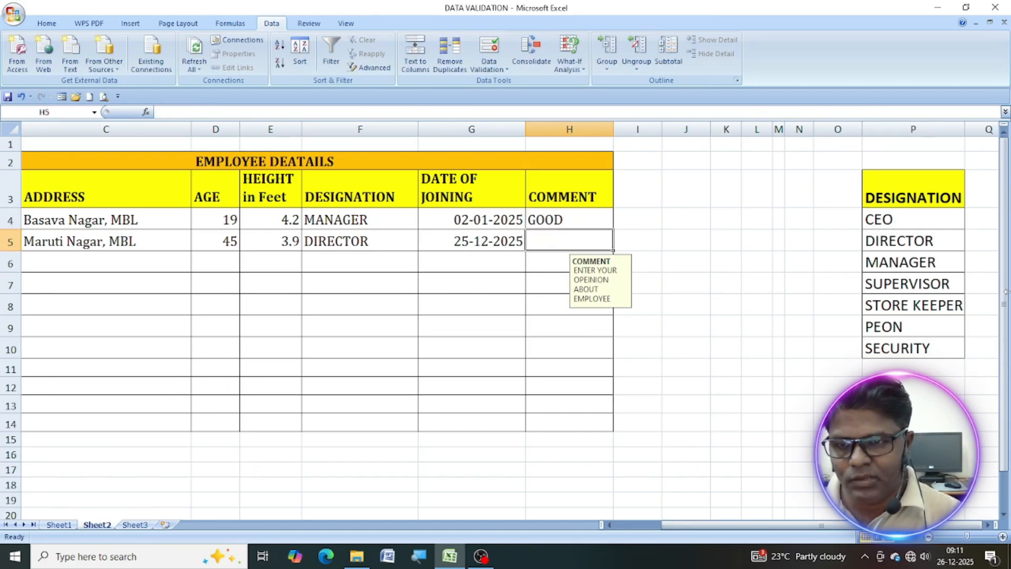
text(EXCEL)
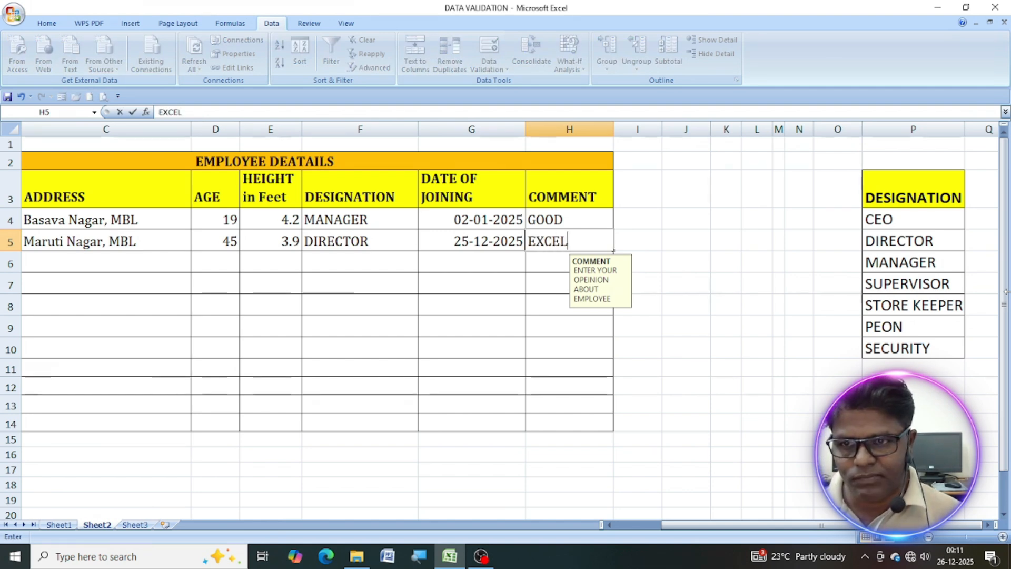
text(LENT)
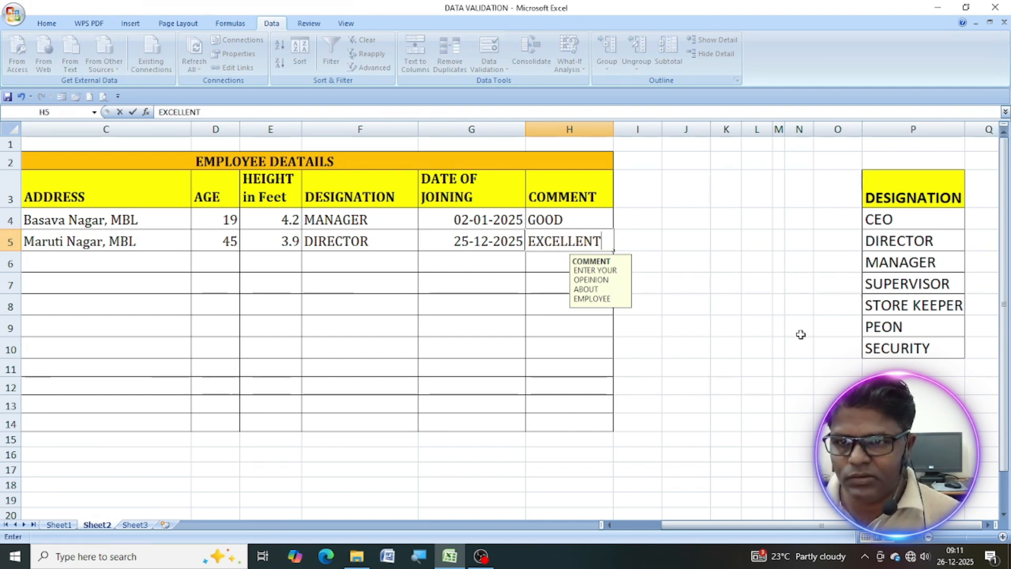
click(682, 348)
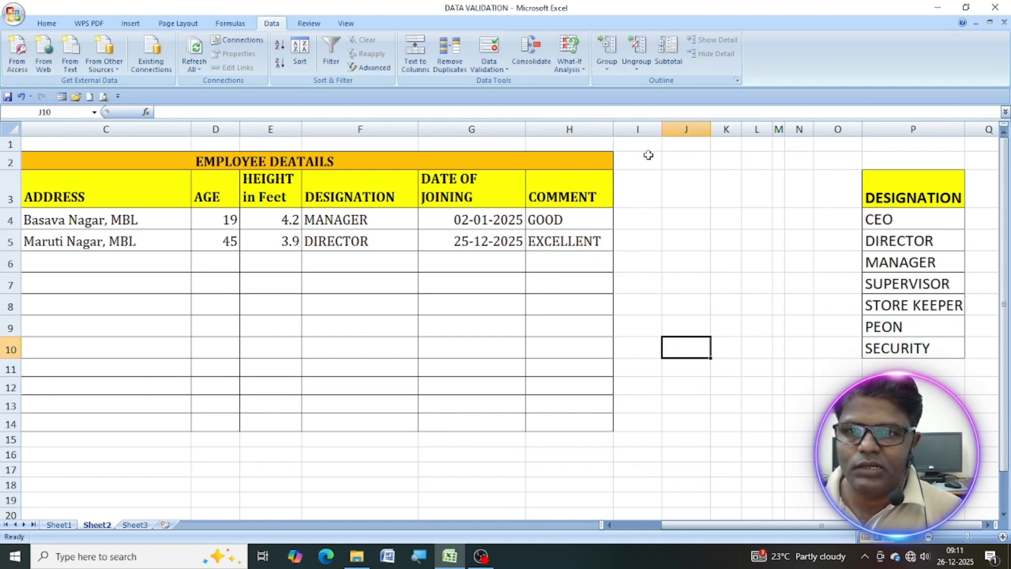
Widen column I and add the header "TIME OF JOINING" in I3.
drag(662, 129, 697, 129)
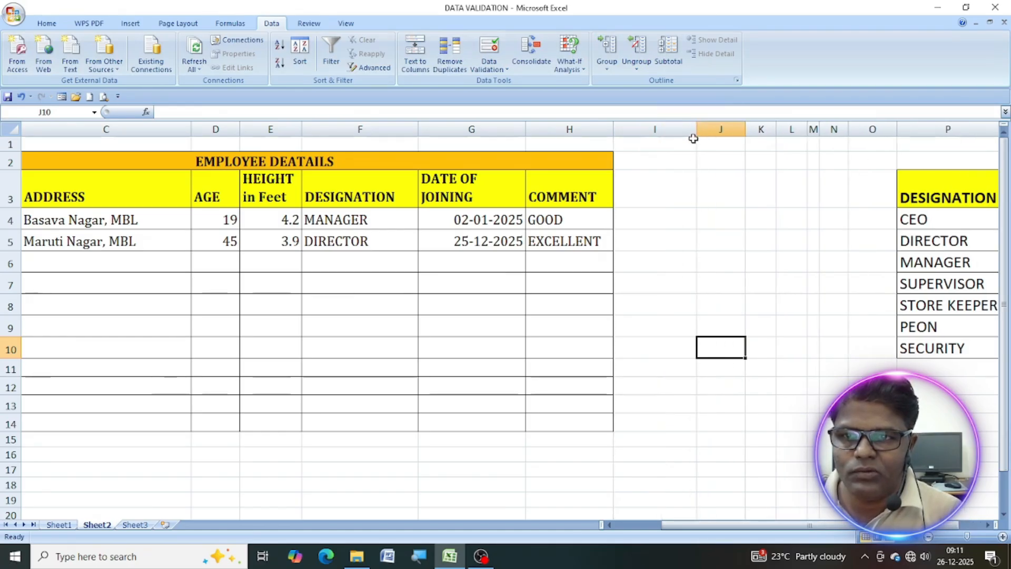
click(644, 197)
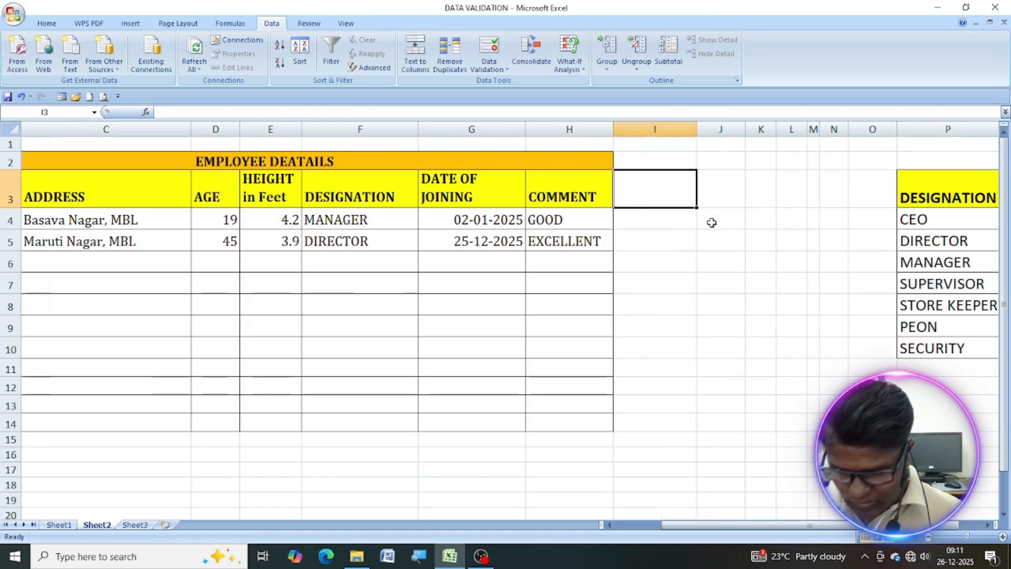
text(TIME)
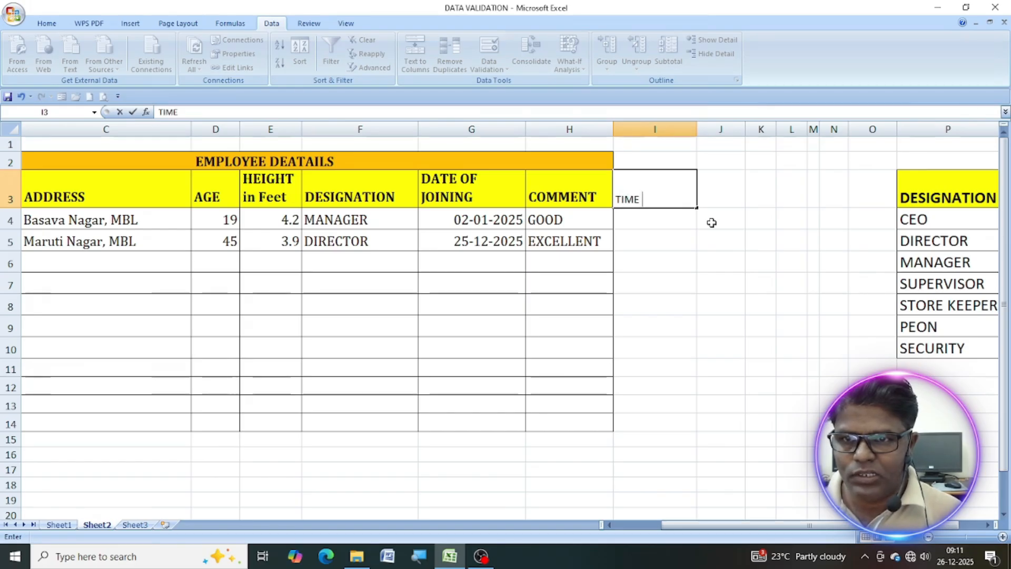
text( OF JOI)
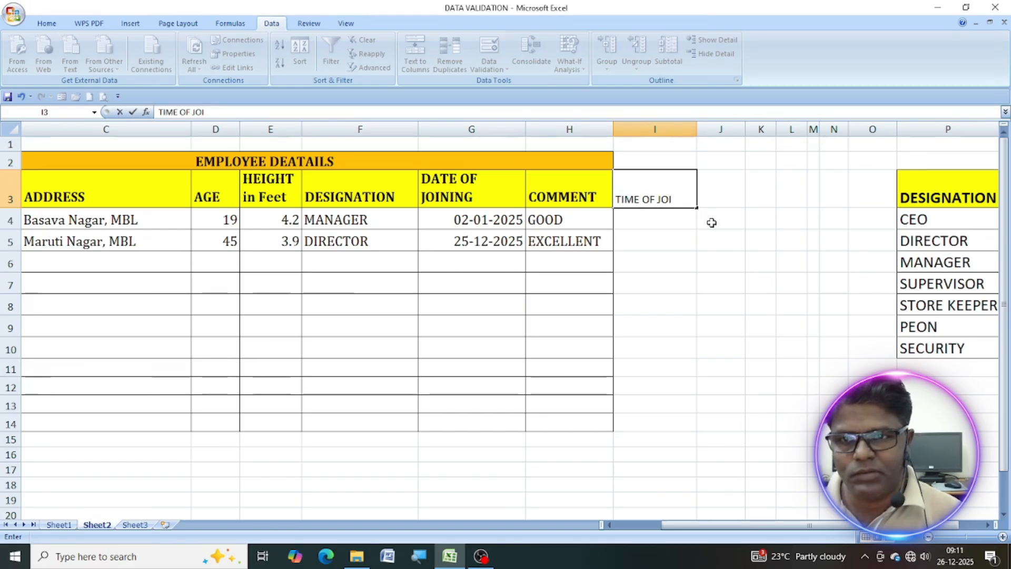
text(ING)
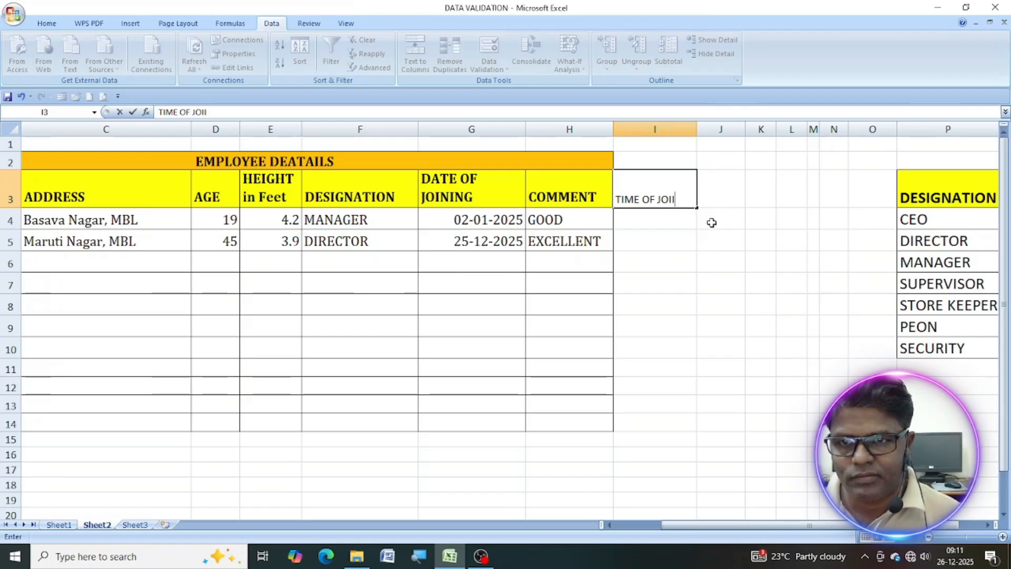
text(G)
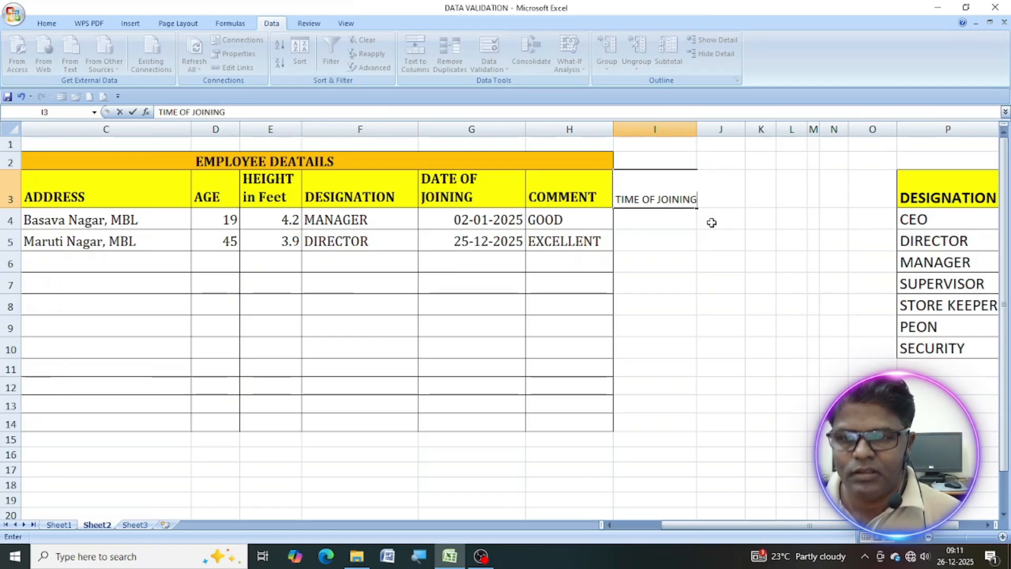
click(637, 235)
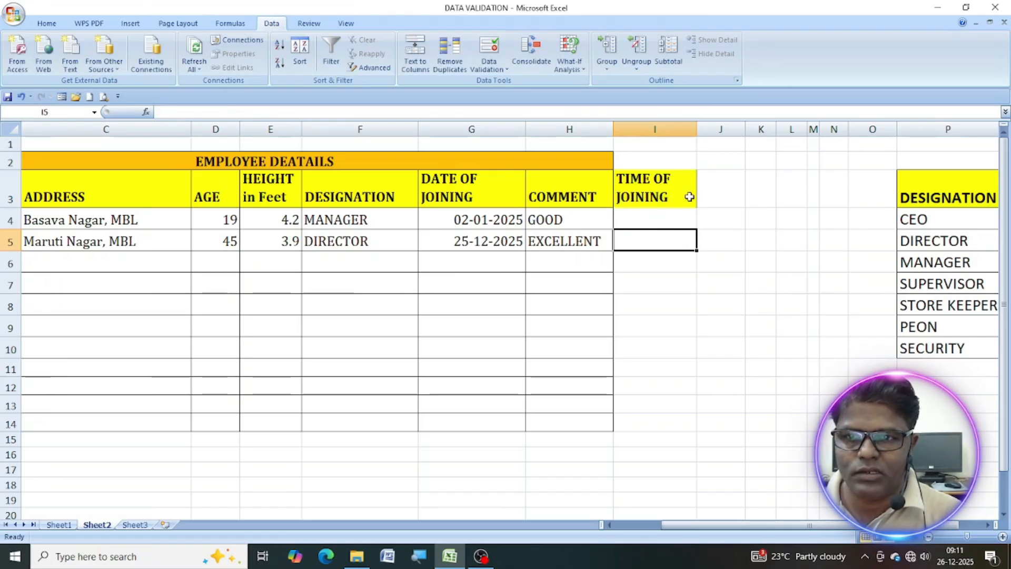
Apply cell borders to the new time of joining column, I3:I14.
drag(639, 196, 648, 419)
click(48, 23)
click(163, 64)
Extend the merged and centered "EMPLOYEE DEATAILS" title in row 2 across column I.
click(527, 152)
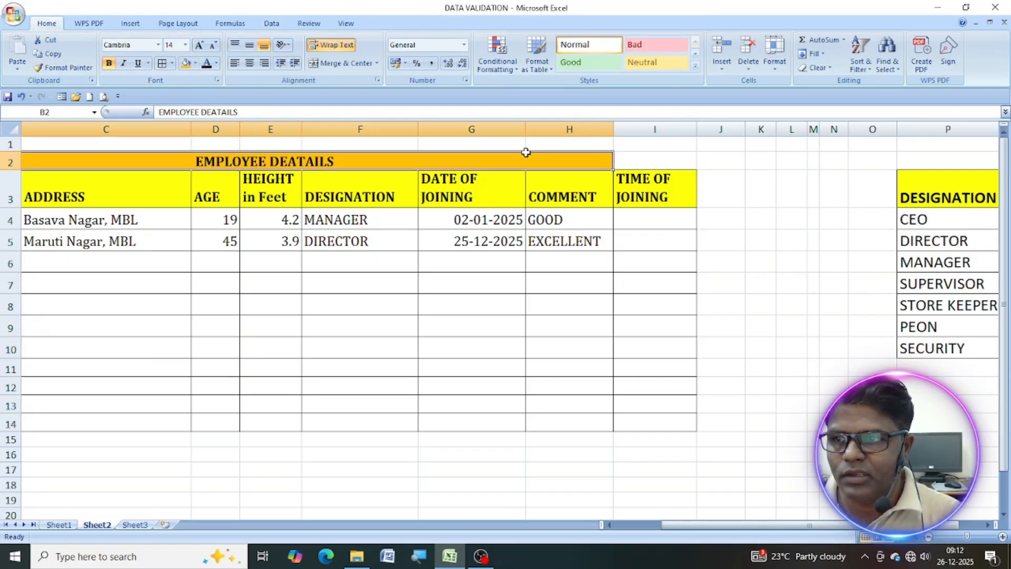
drag(616, 159, 626, 160)
drag(699, 530, 668, 526)
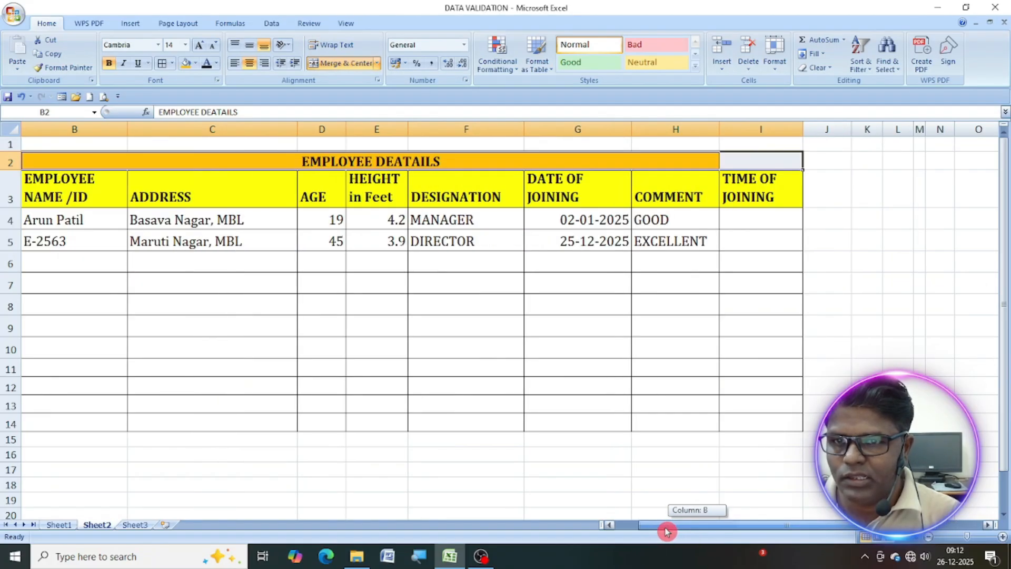
click(345, 64)
click(345, 64)
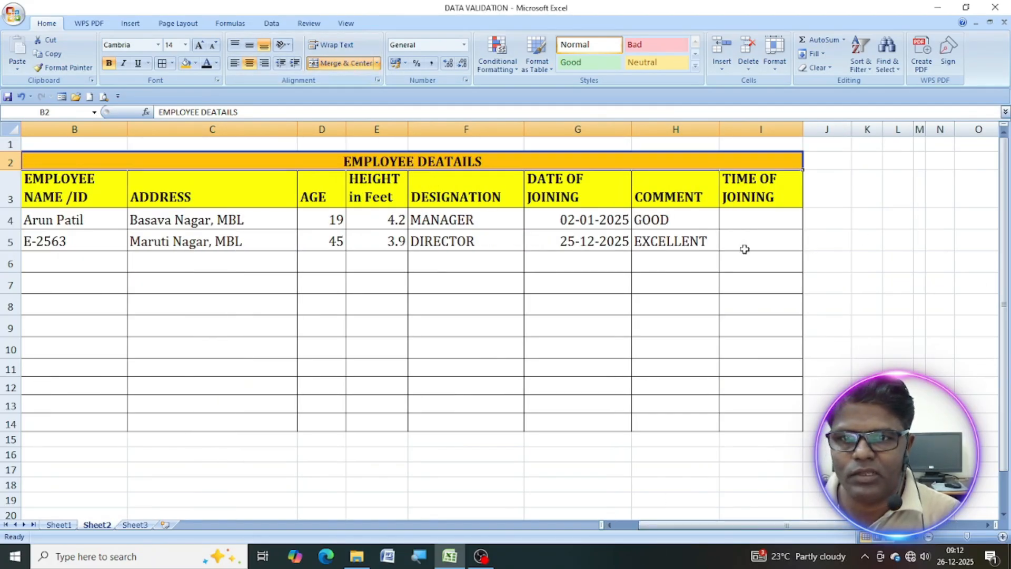
Start a data validation rule for I4:I14 that allows only Time values, using the between condition.
click(746, 217)
drag(751, 220, 757, 420)
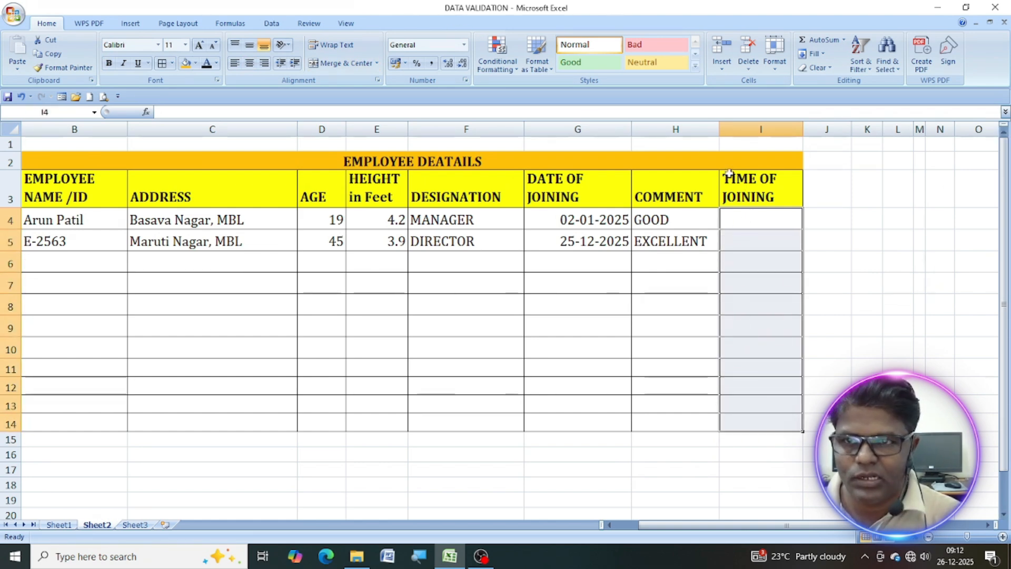
click(281, 22)
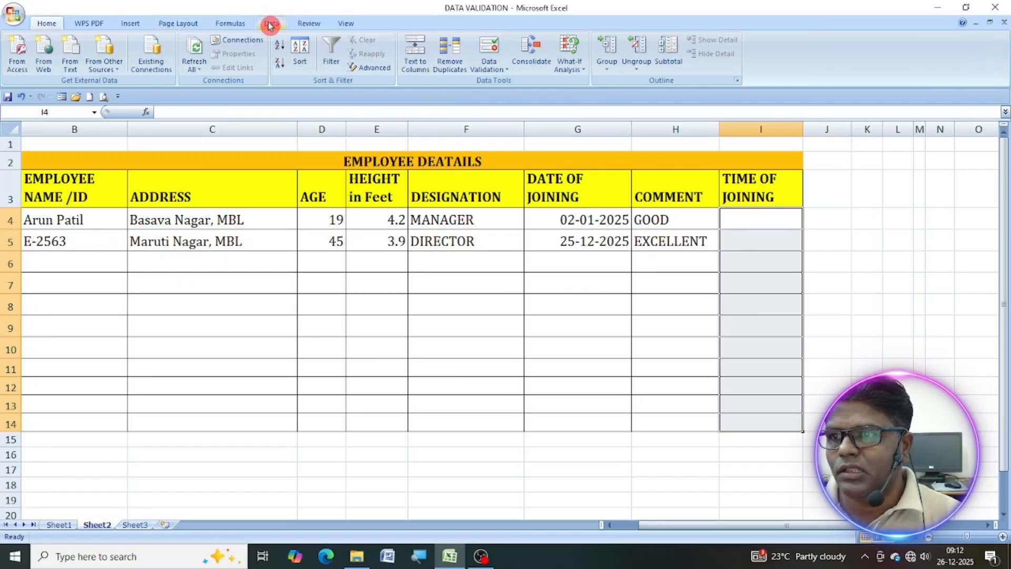
click(499, 71)
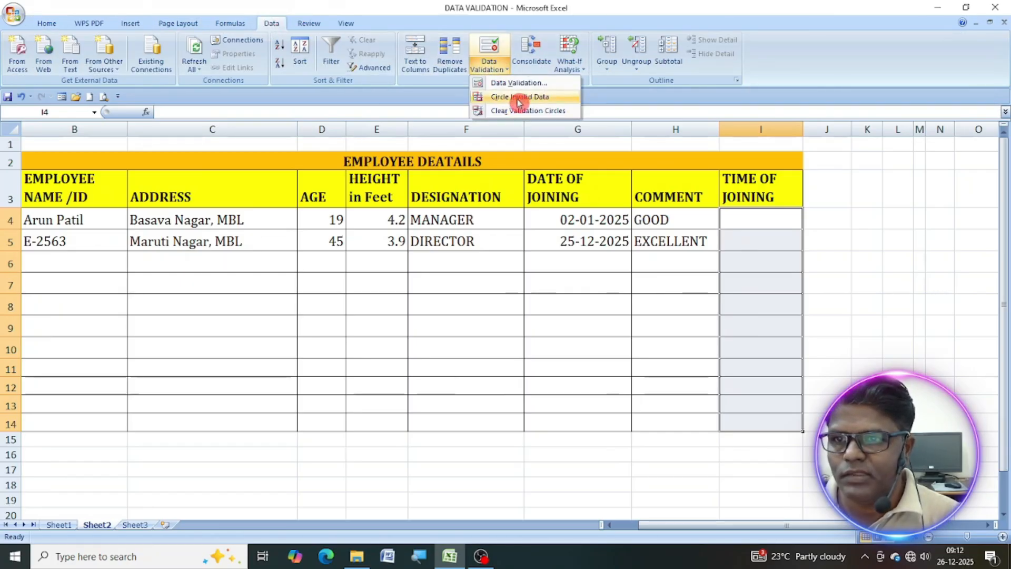
click(515, 83)
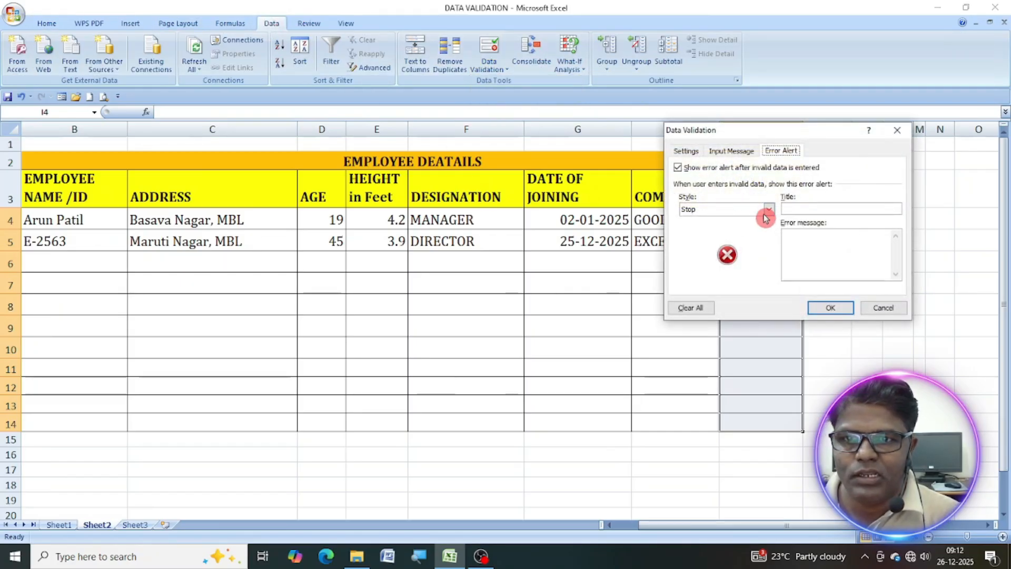
click(687, 151)
click(767, 191)
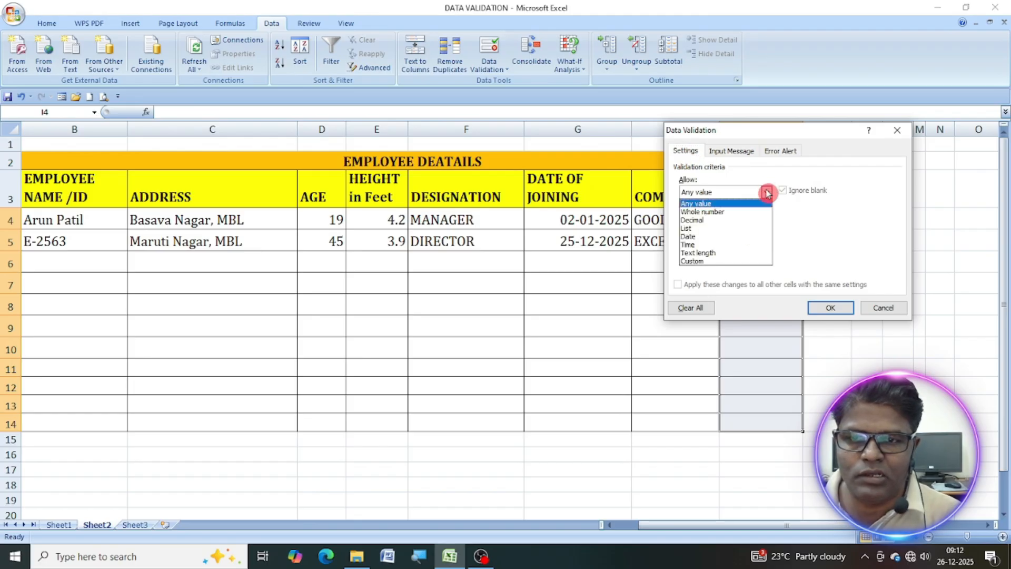
click(697, 245)
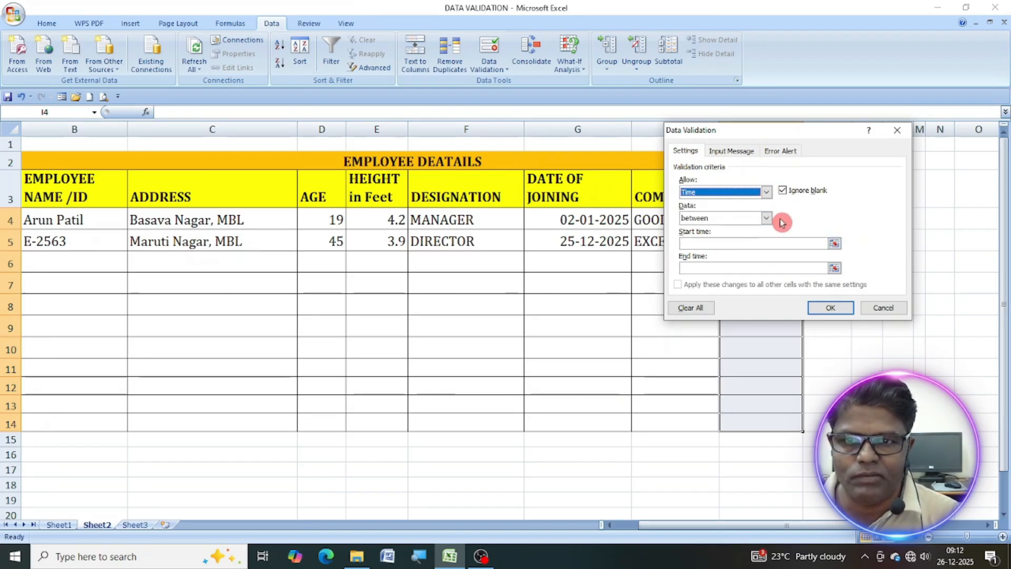
drag(806, 134, 601, 66)
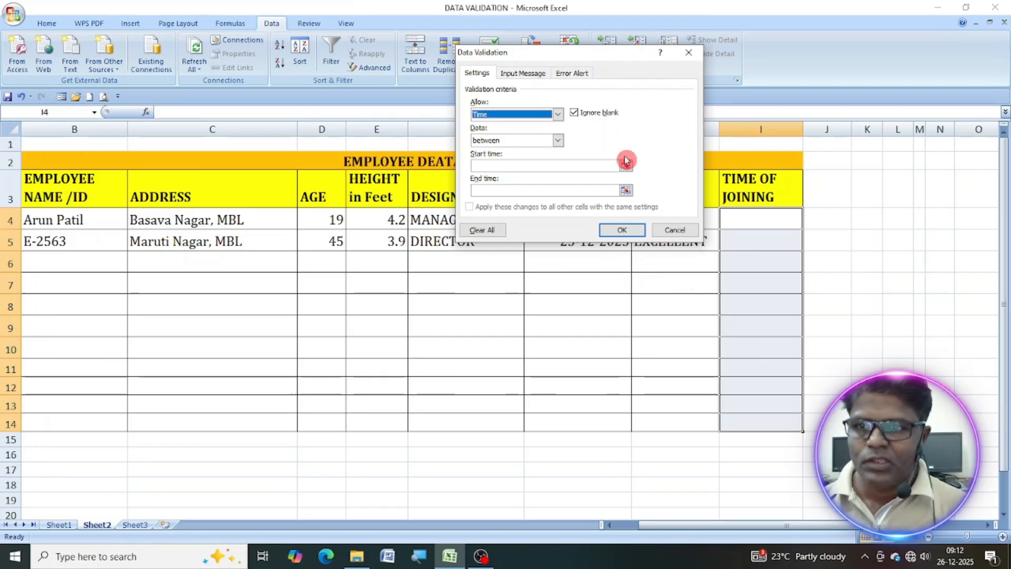
click(557, 143)
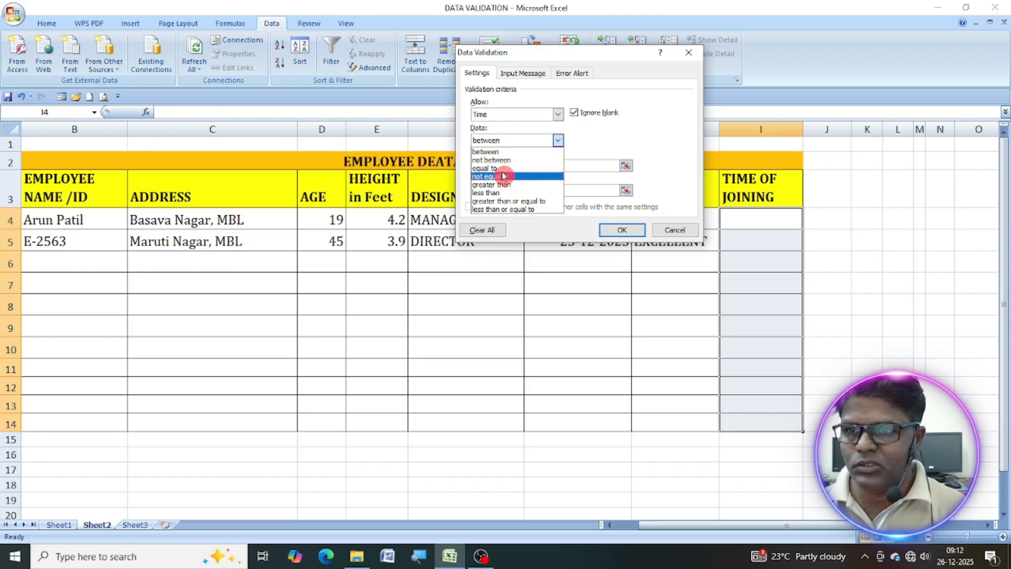
click(503, 154)
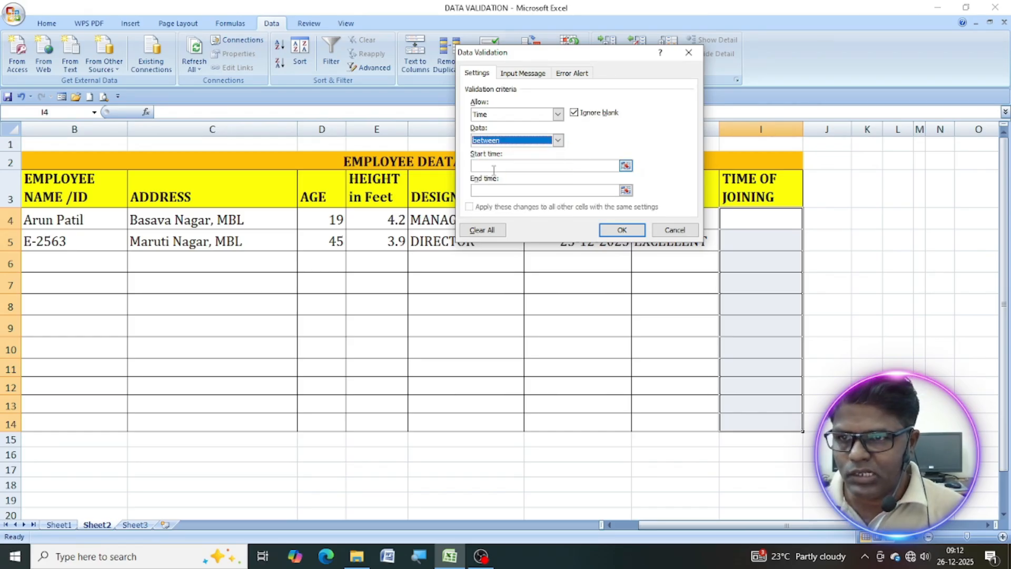
Set the time rule's start time to 10:00:00 and move on to the end time.
click(626, 164)
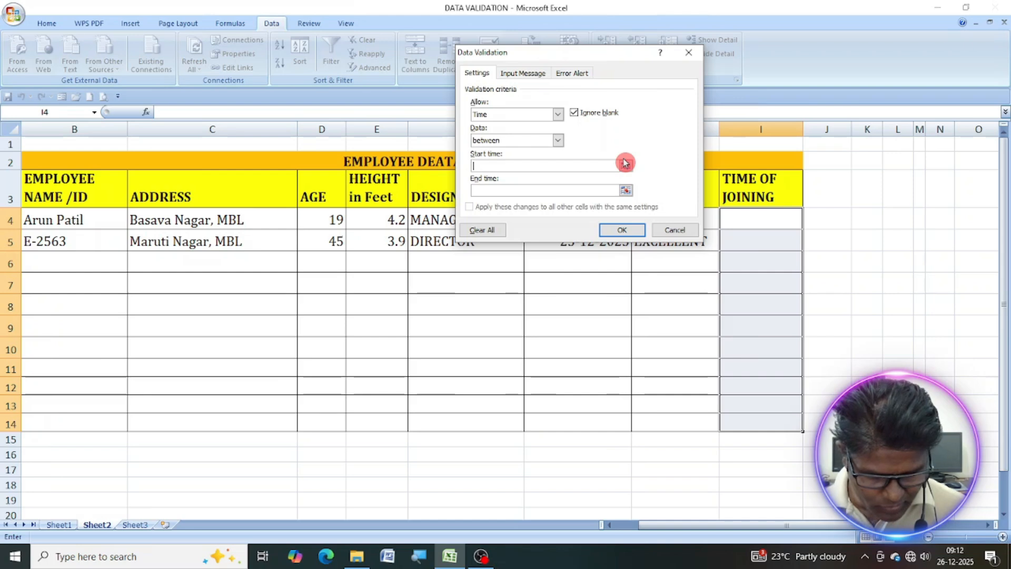
text(10)
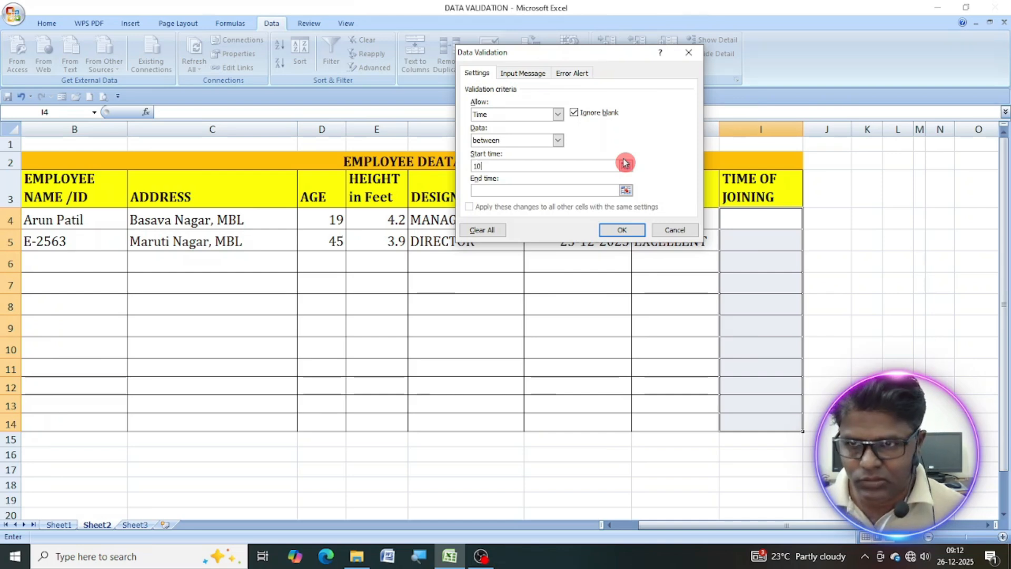
text(:00)
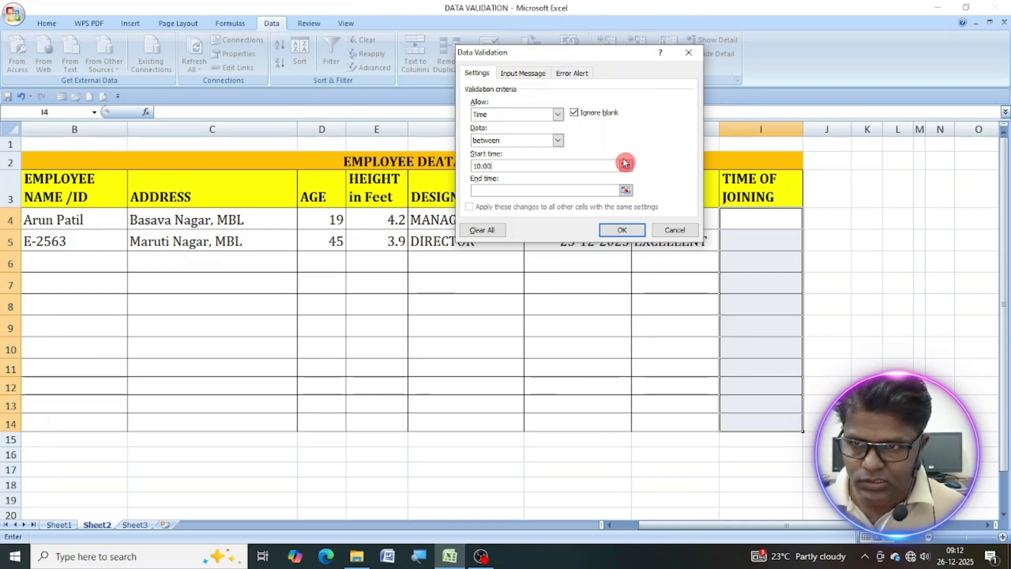
text(:00)
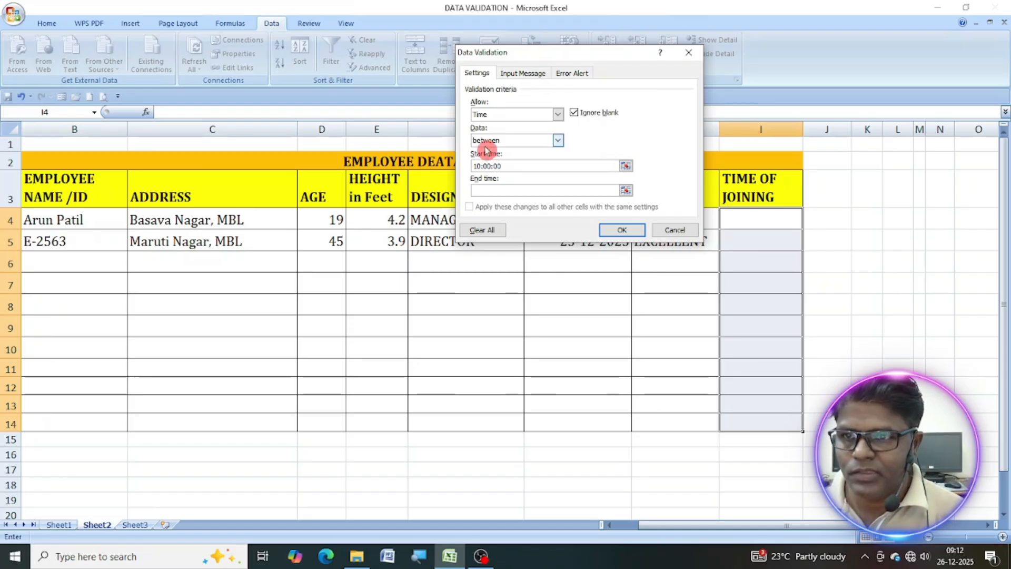
click(493, 191)
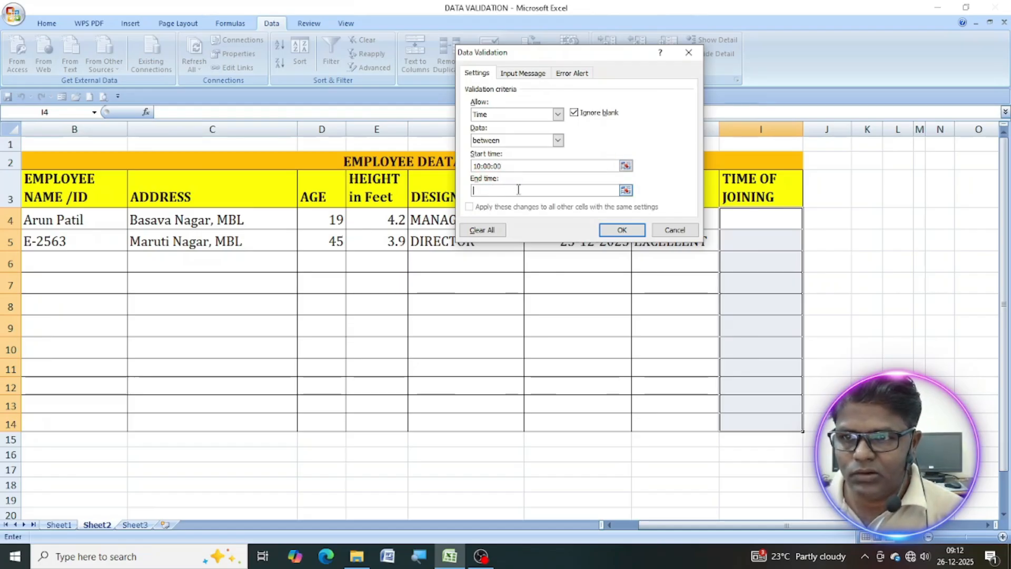
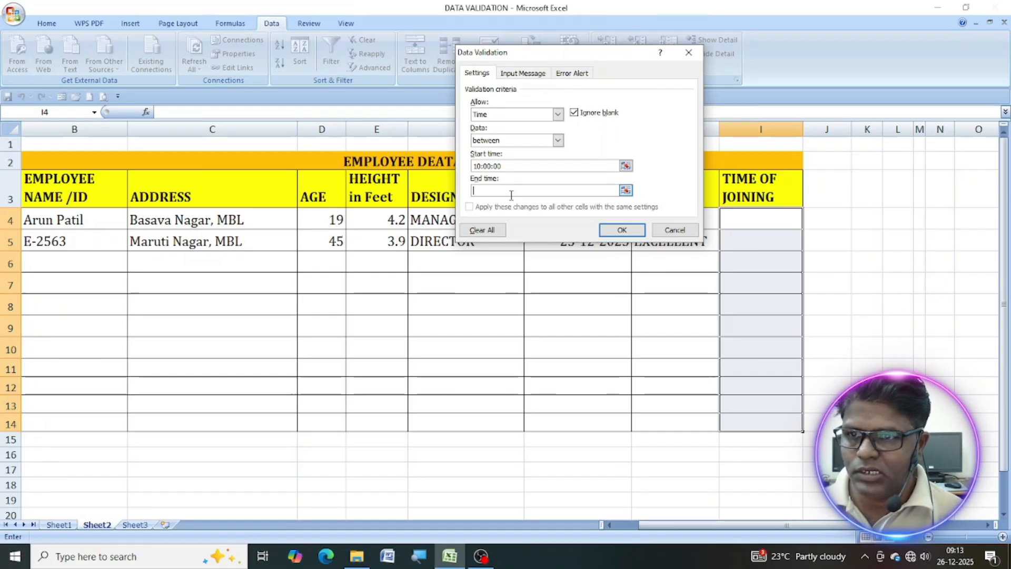
Set the time rule's end time to 18:00:00.
text(18:00)
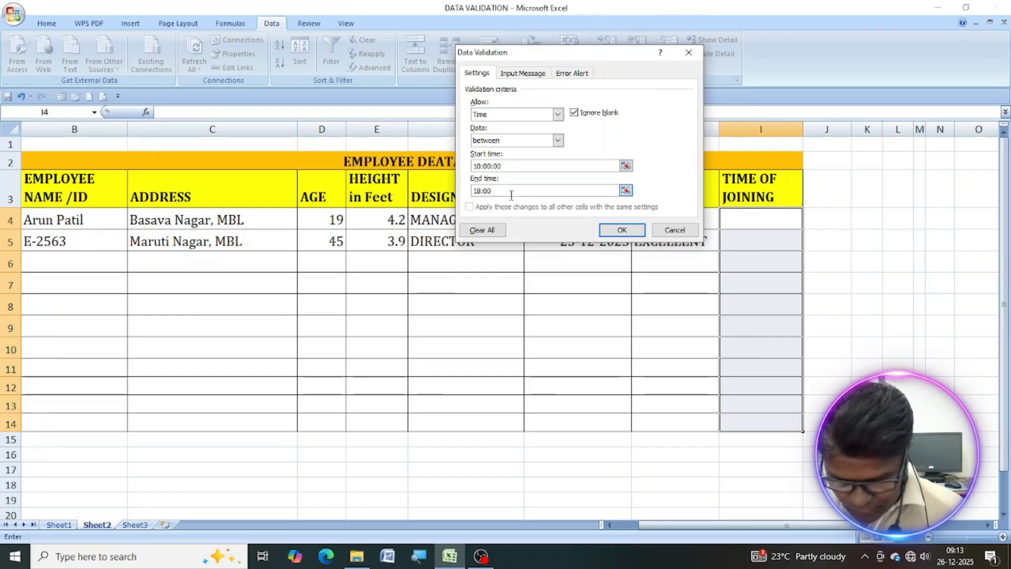
text(:00)
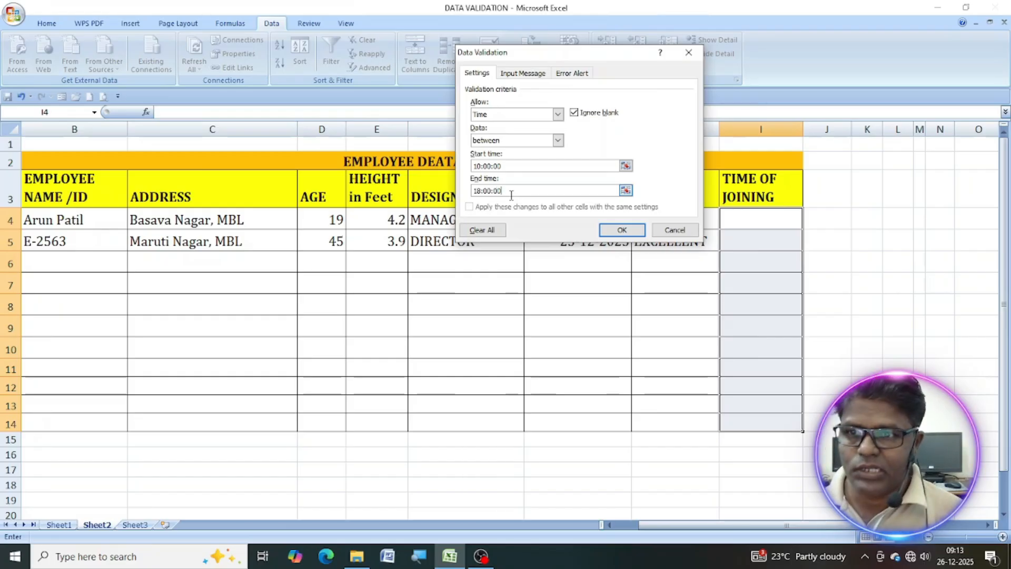
Give the validation rule's input message the title "TIME OF JOINING".
click(522, 73)
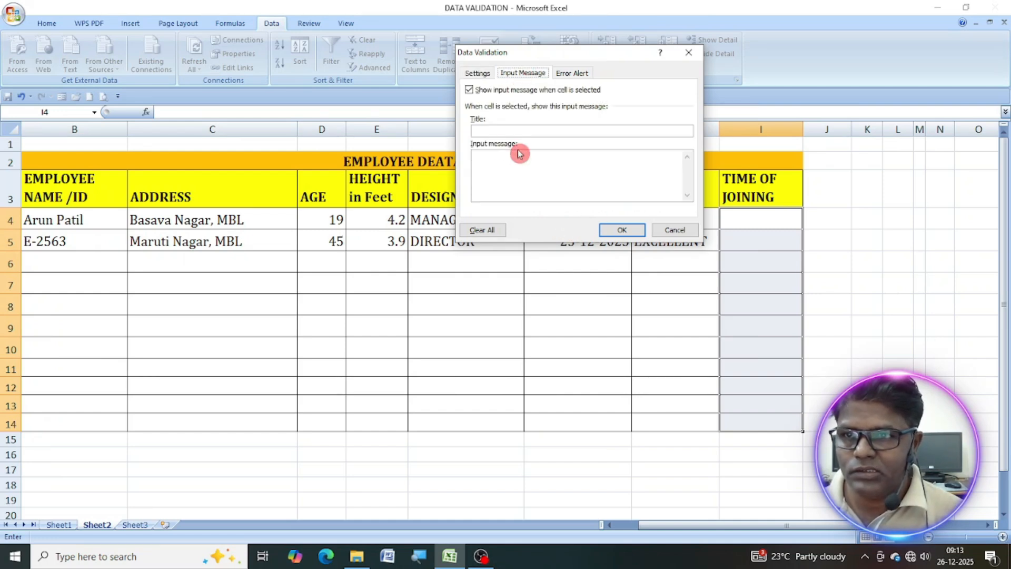
click(498, 133)
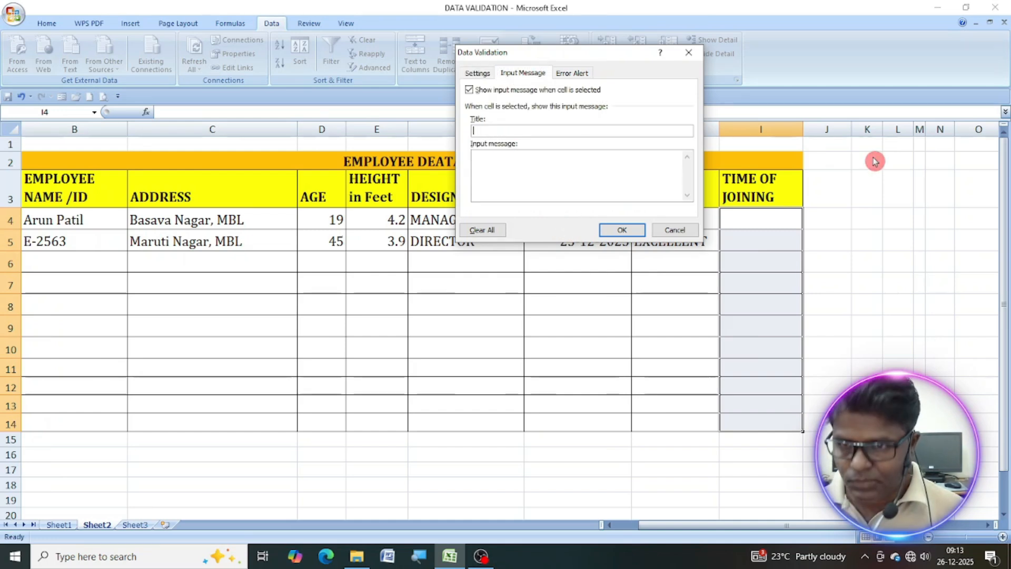
text(TIME OF JOIIN)
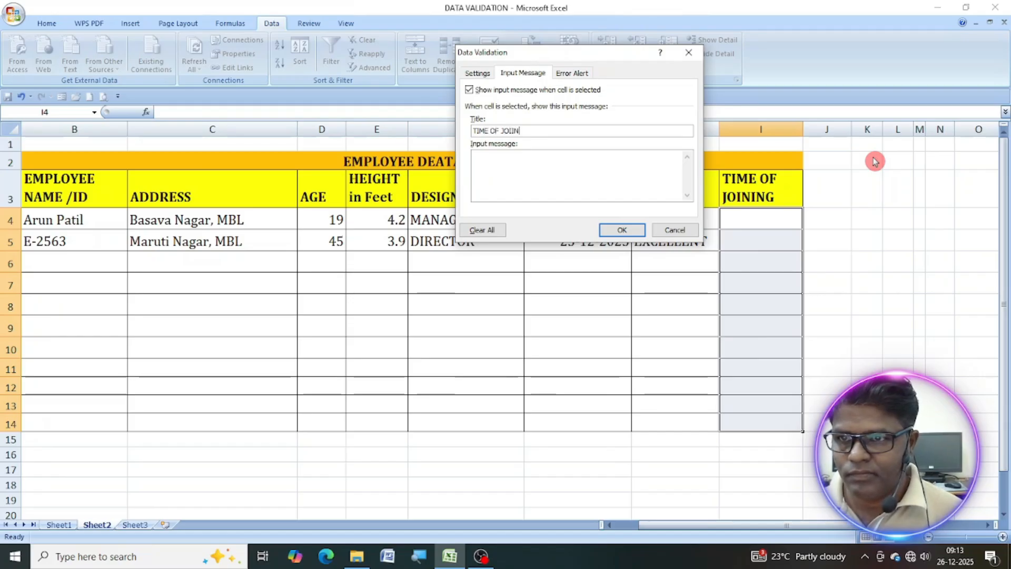
key(BackSpace)
key(BackSpace)
text(NING)
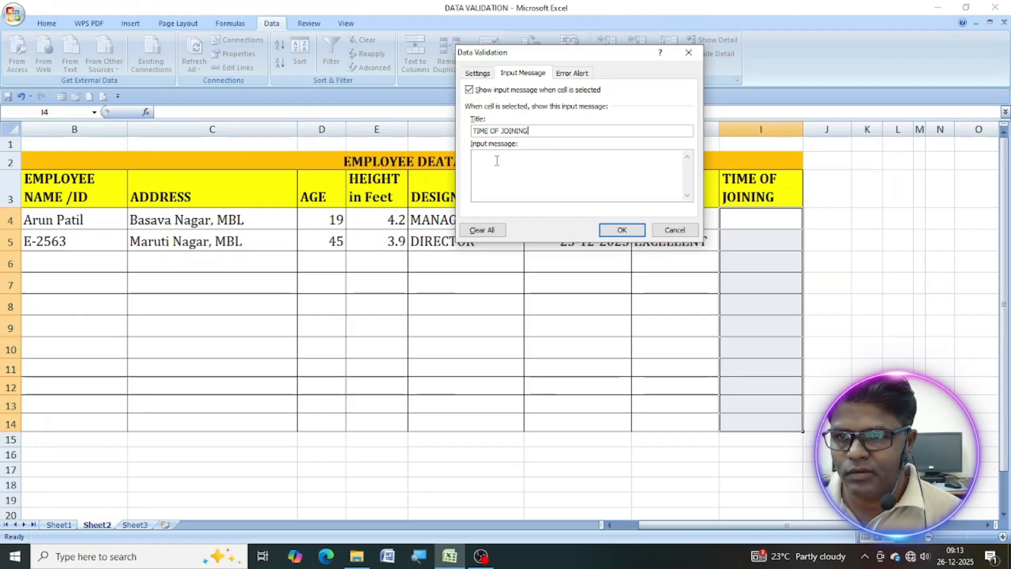
text(ENTER WHTE)
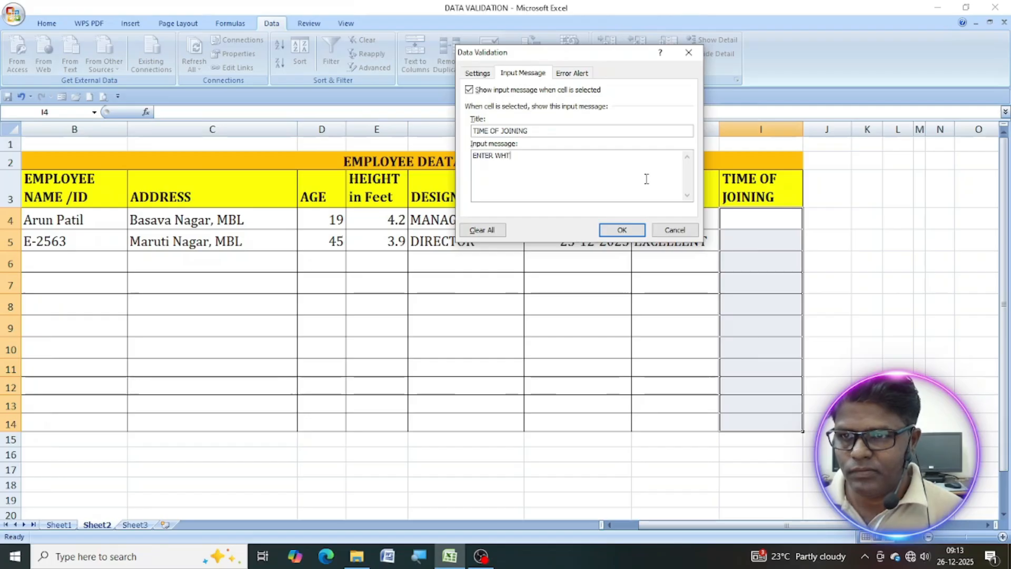
Enter "ENTER WHAT TIME EMPLOYEE JOINED" as the input message text for the time of joining rule.
key(BackSpace)
key(BackSpace)
key(BackSpace)
text(AT TIME)
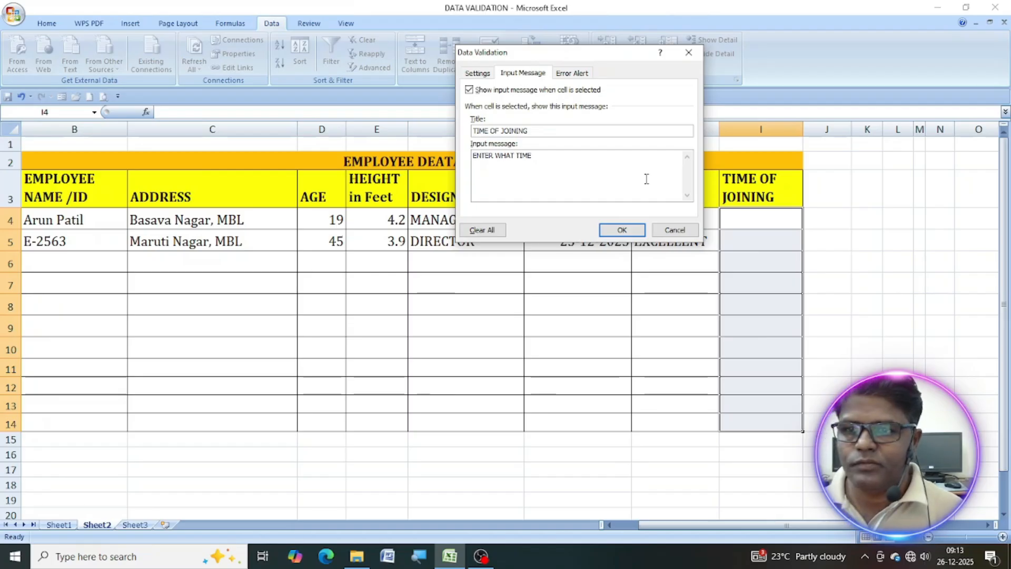
text( EMPLY)
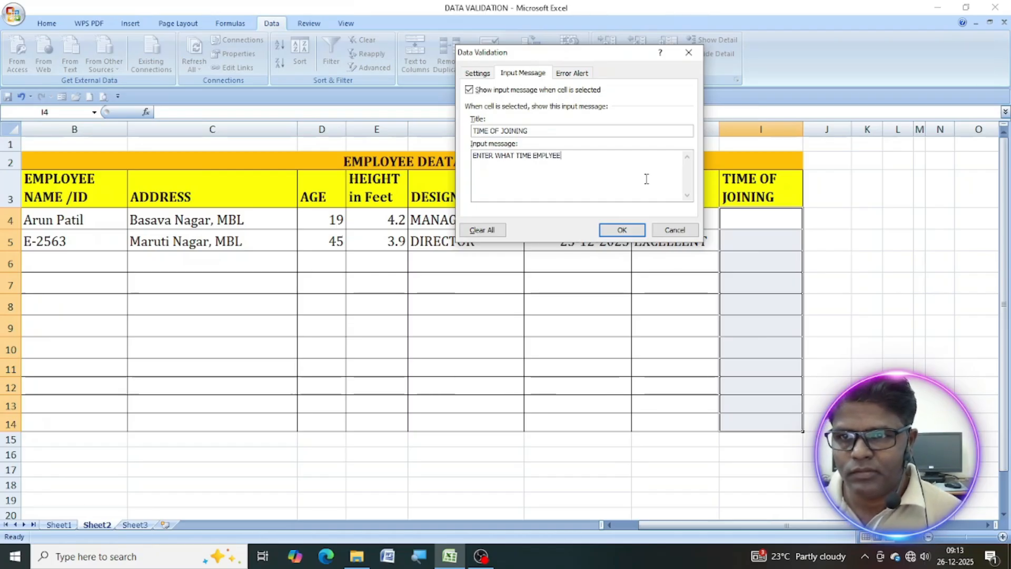
key(BackSpace)
text(OYEE JOINED)
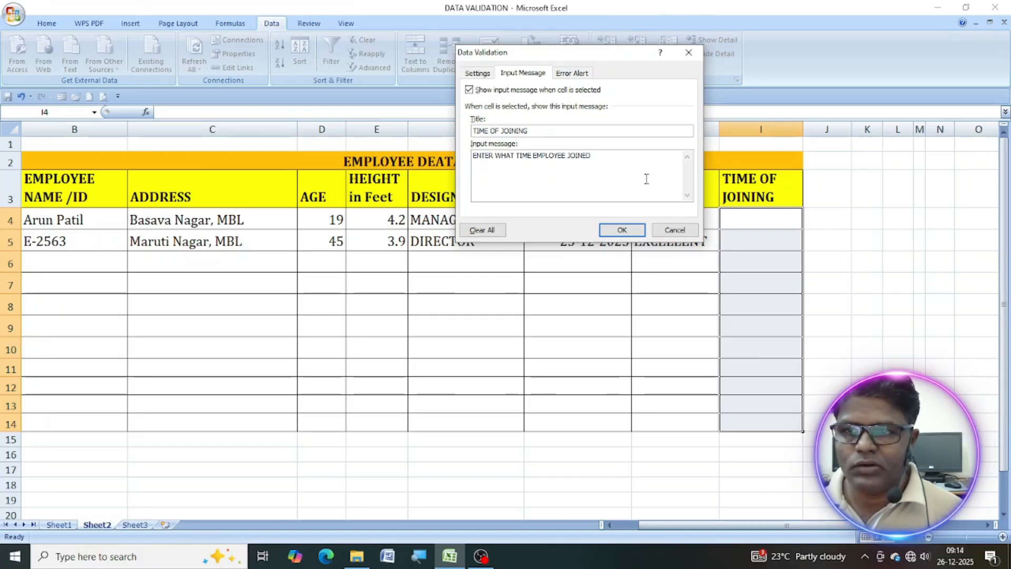
Title the time rule's Stop-style error alert "TIME OF JOINING".
click(578, 73)
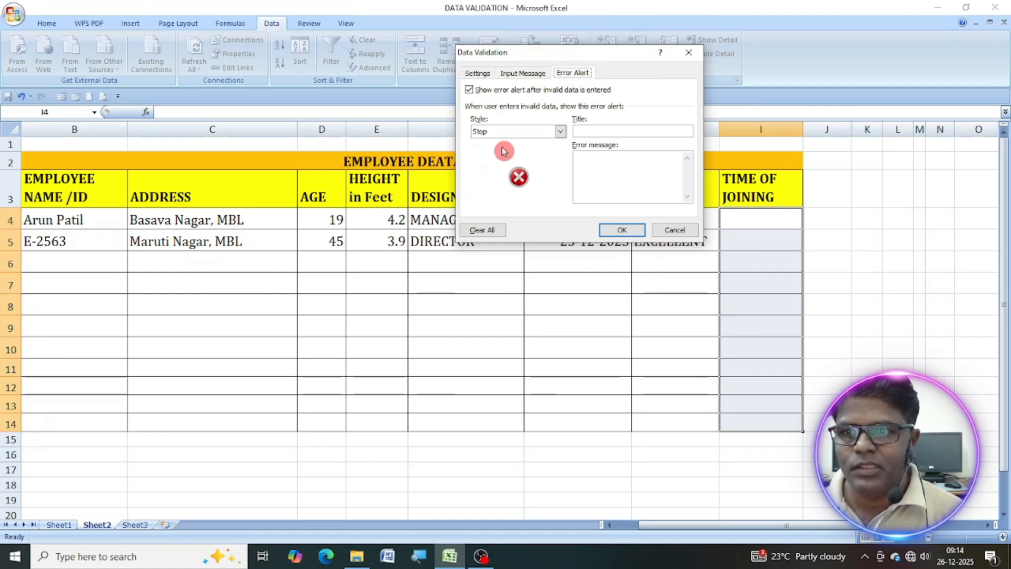
click(596, 135)
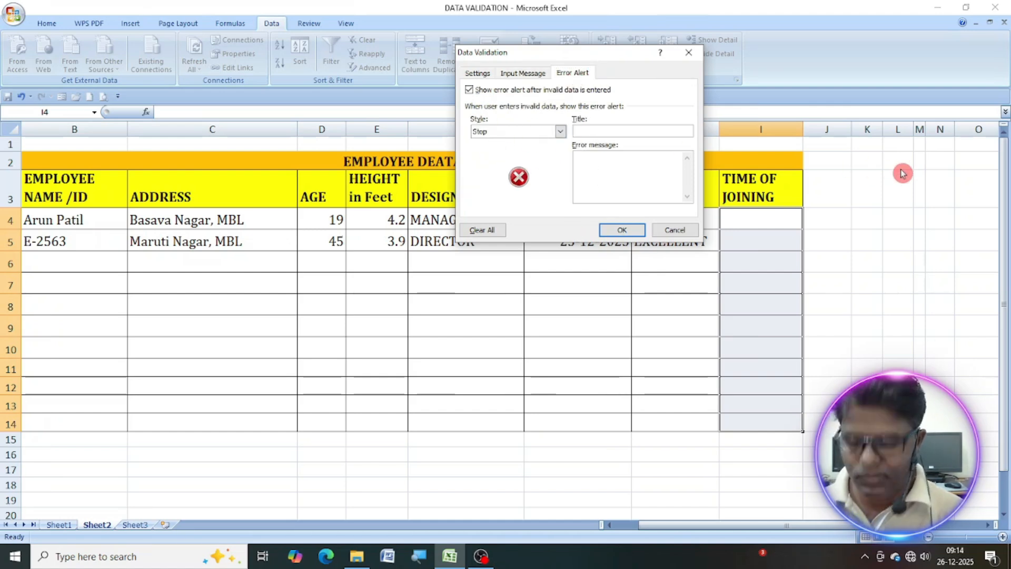
text(ENT)
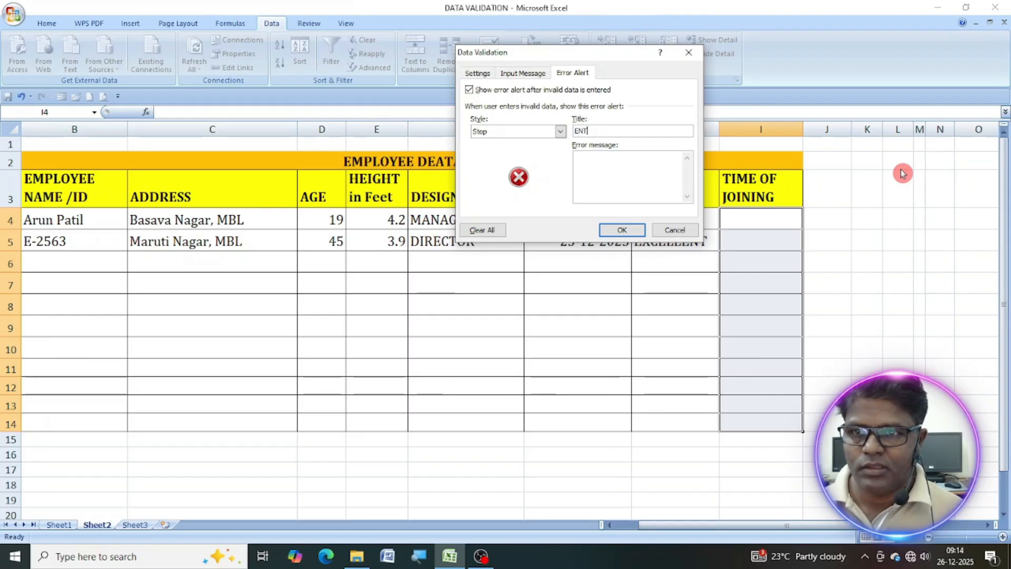
text(TIME )
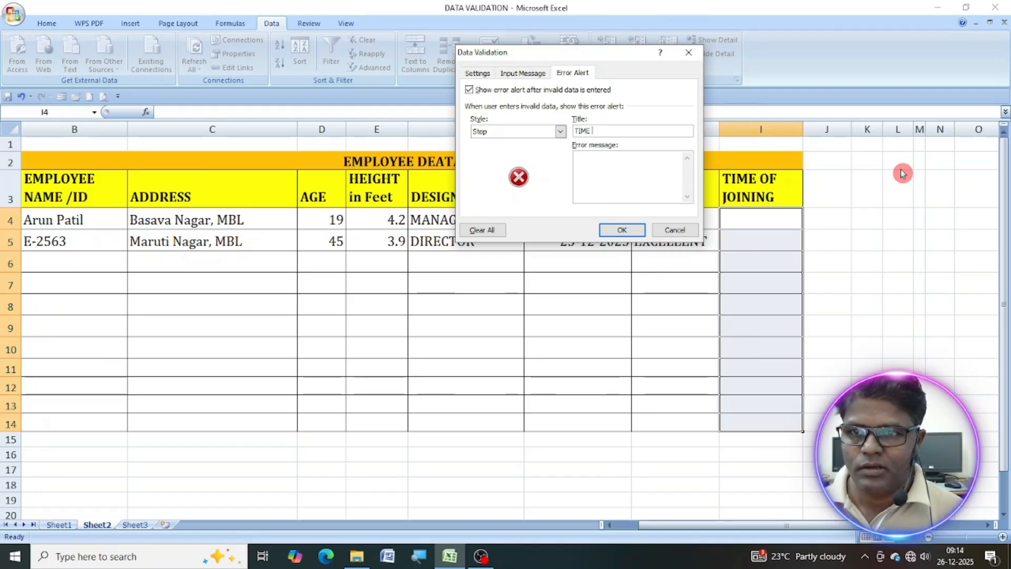
text(OF JOINING)
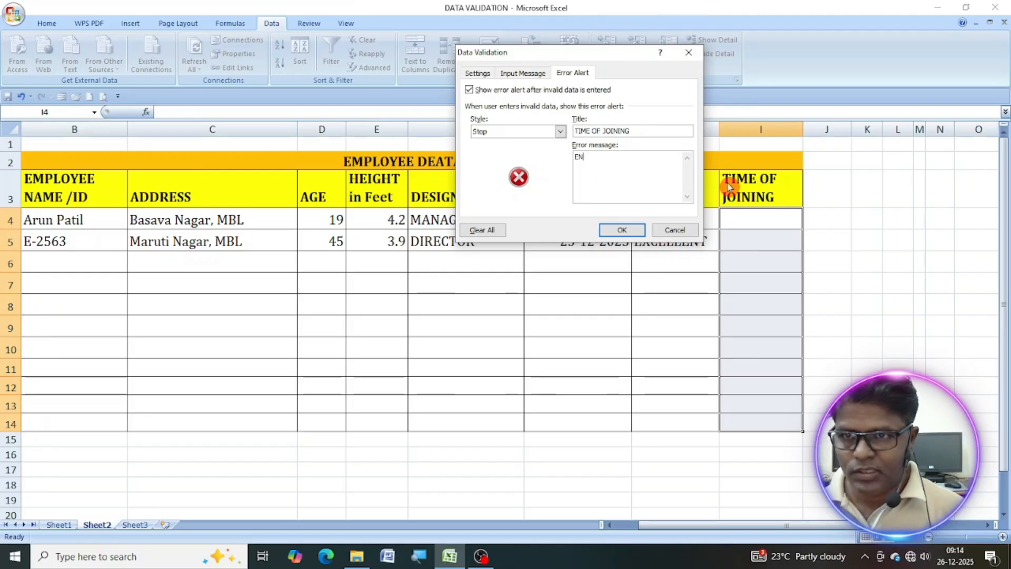
text( TIME )
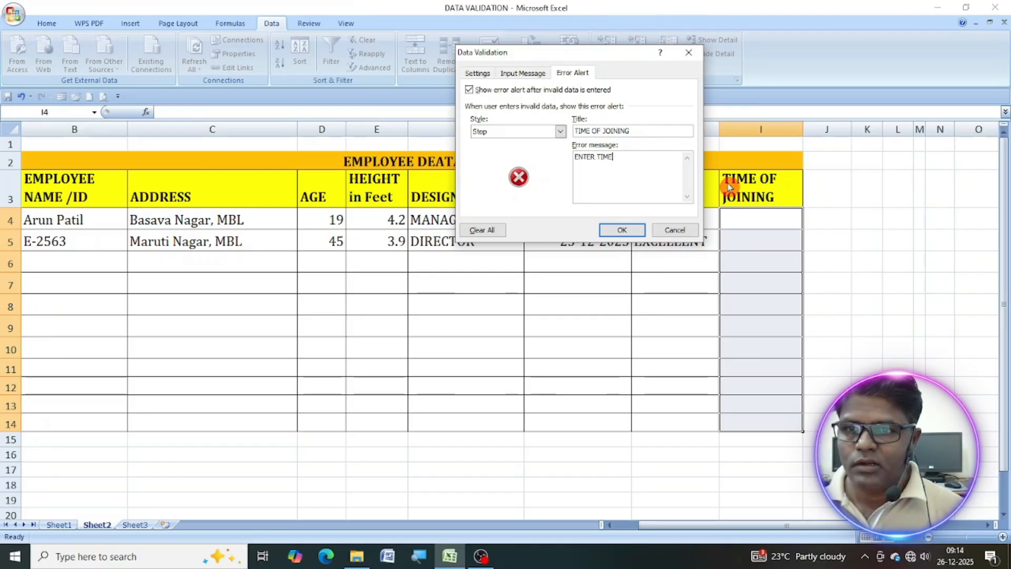
text(FORMAT )
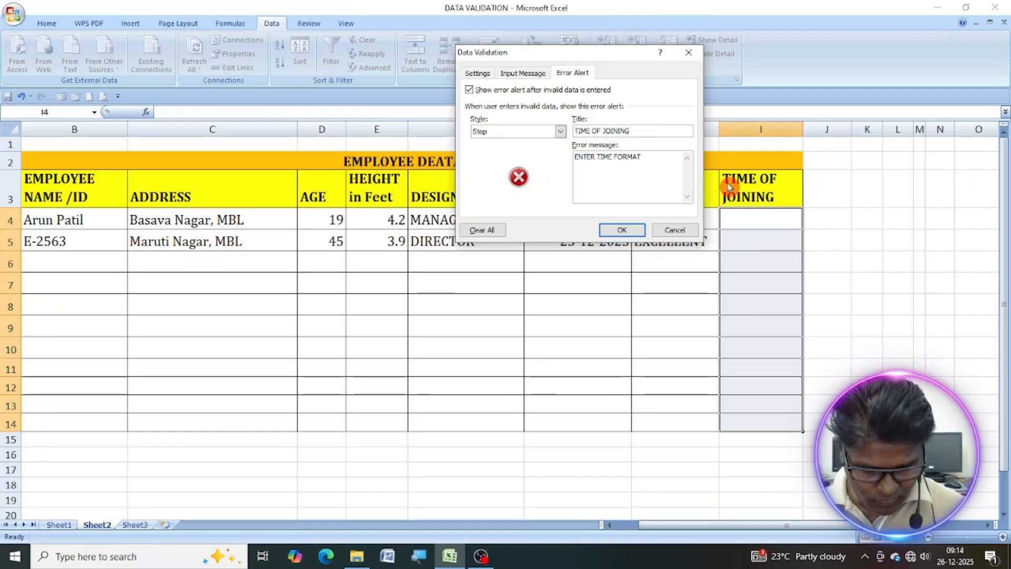
text(HH:MM:SS)
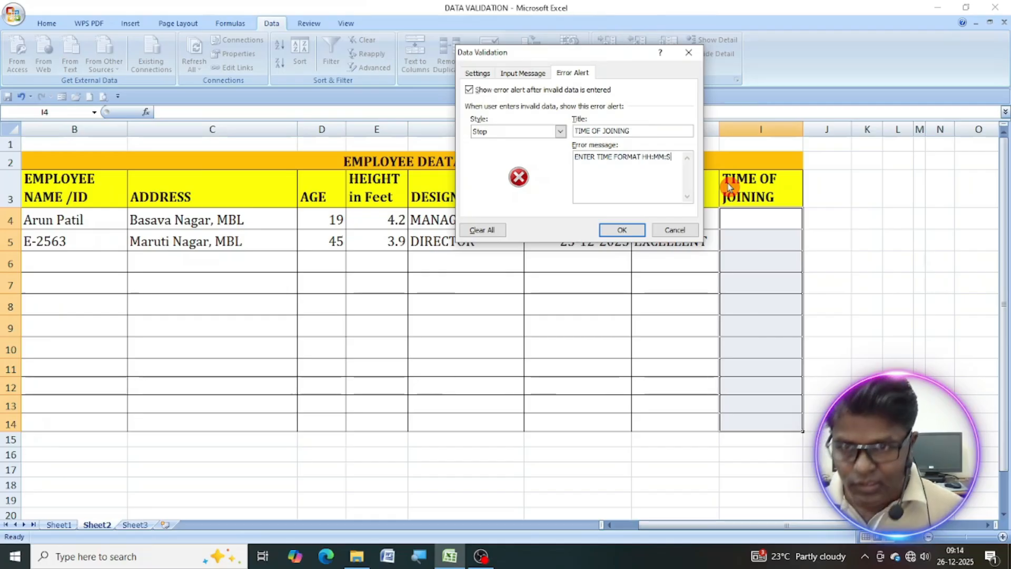
Set the error message to "ENTER TIME FORMAT HH:MM:SS" and apply the validation rule to I4:I14.
click(639, 228)
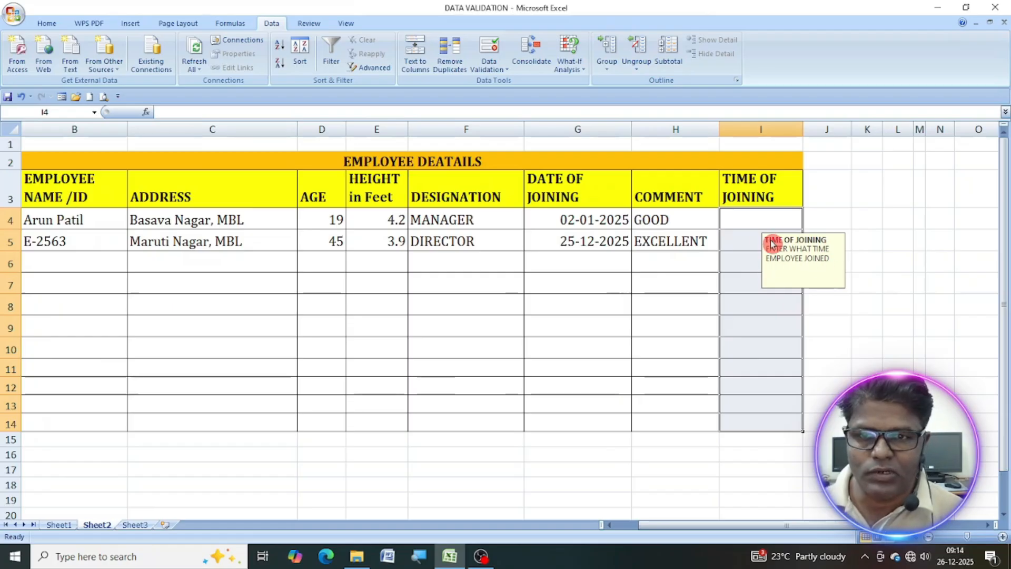
Enter the joining times 10:30 in I4 and 11:00:00 in I5.
click(746, 217)
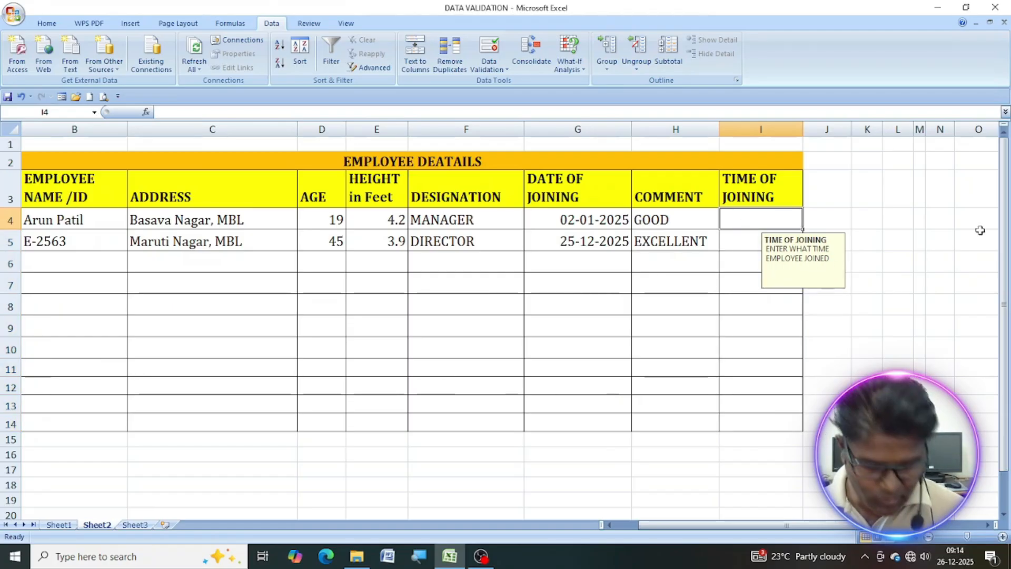
text(10:30:00)
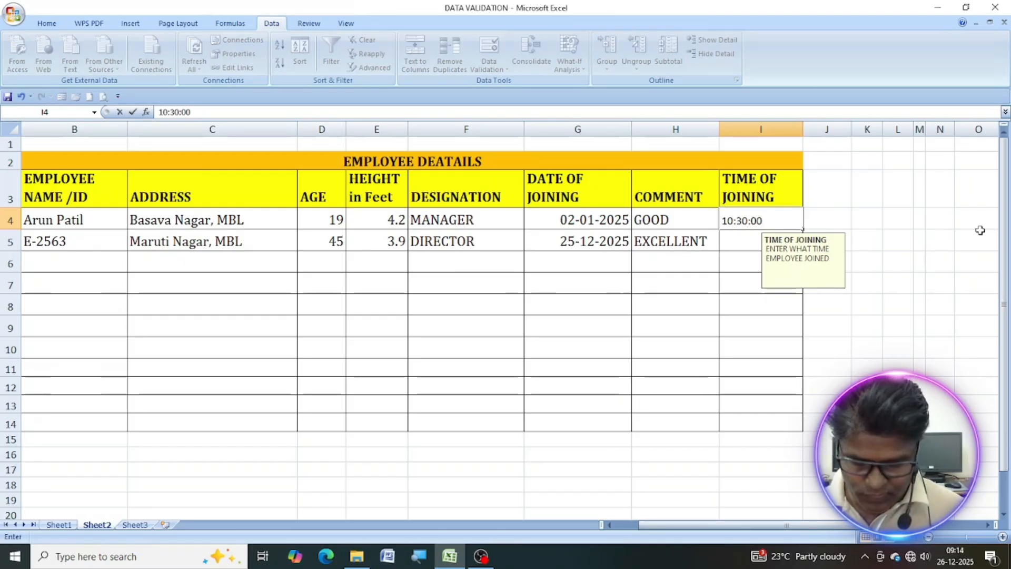
key(Return)
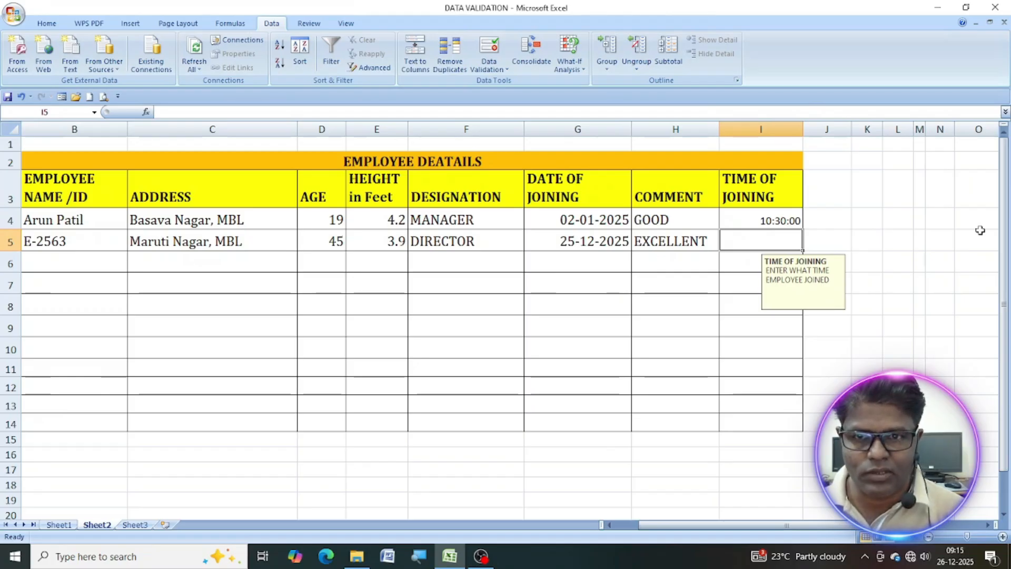
text(11:00:0)
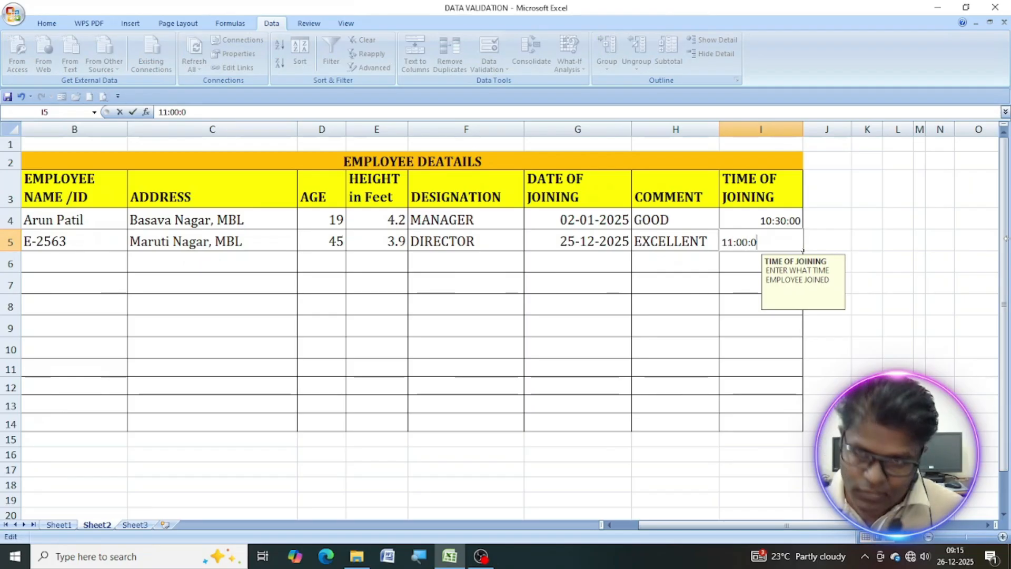
key(Return)
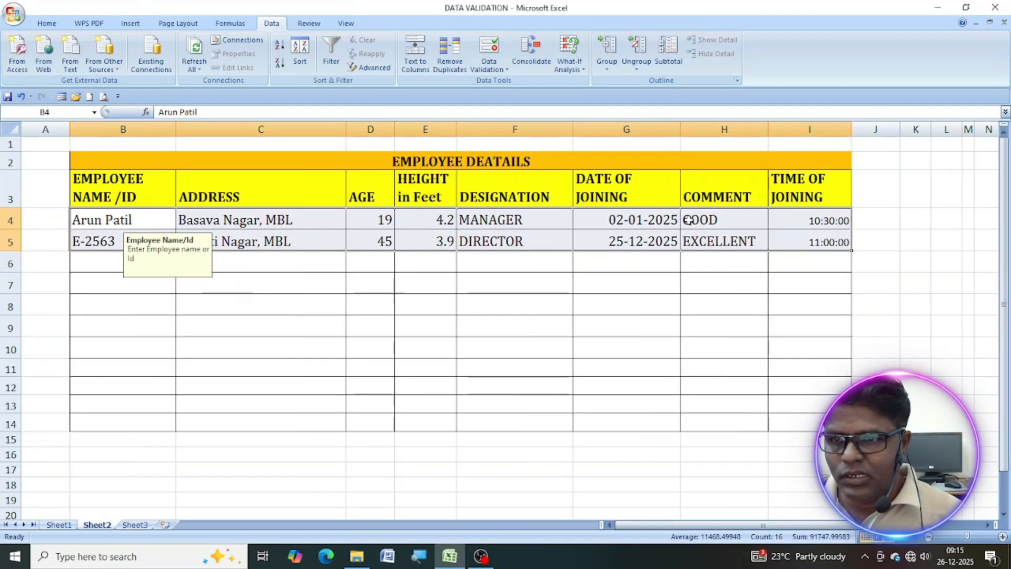
Circle the invalid data in the employee records B4:I5 and check the designations allowed for F5.
click(488, 64)
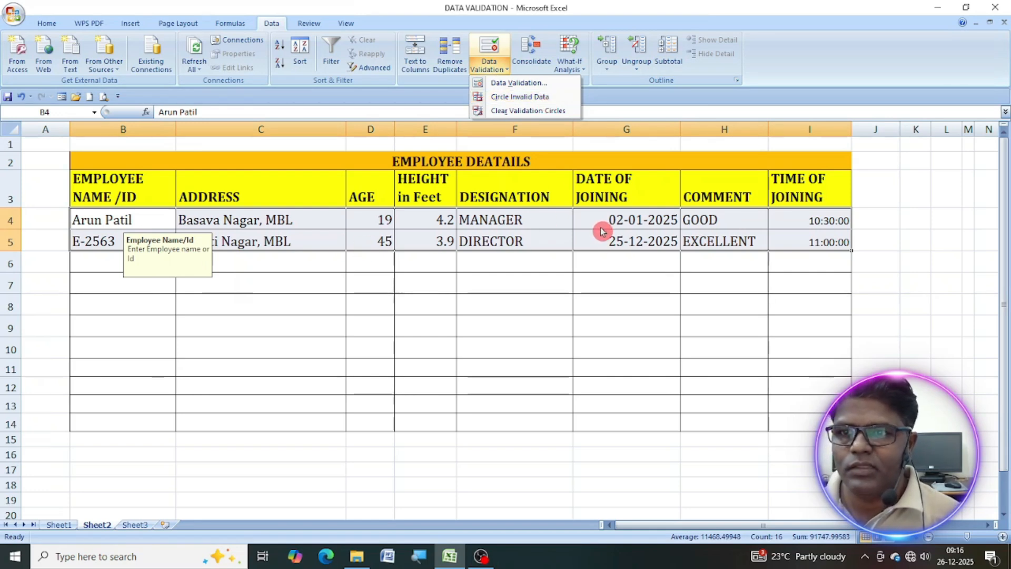
click(515, 98)
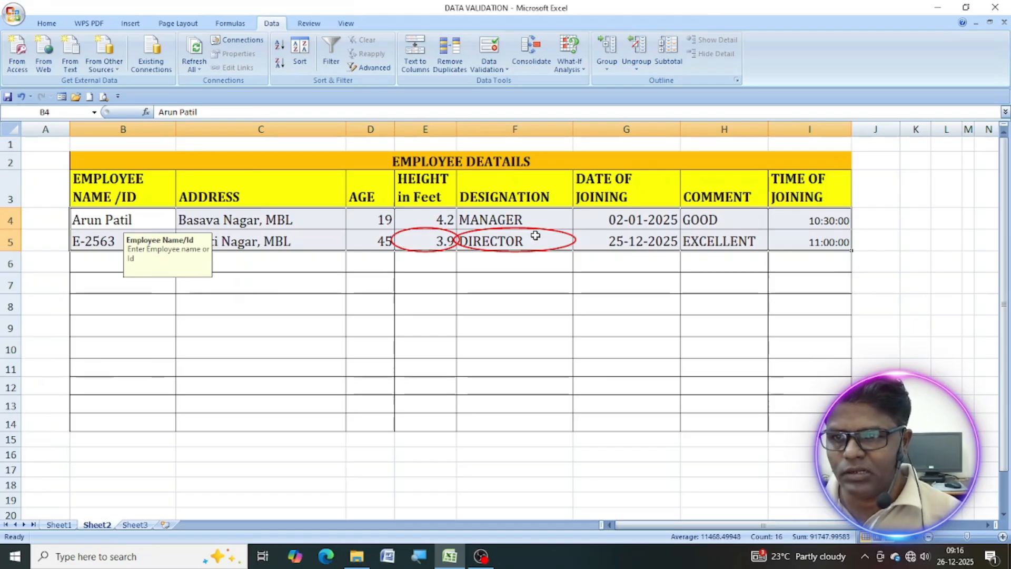
click(531, 242)
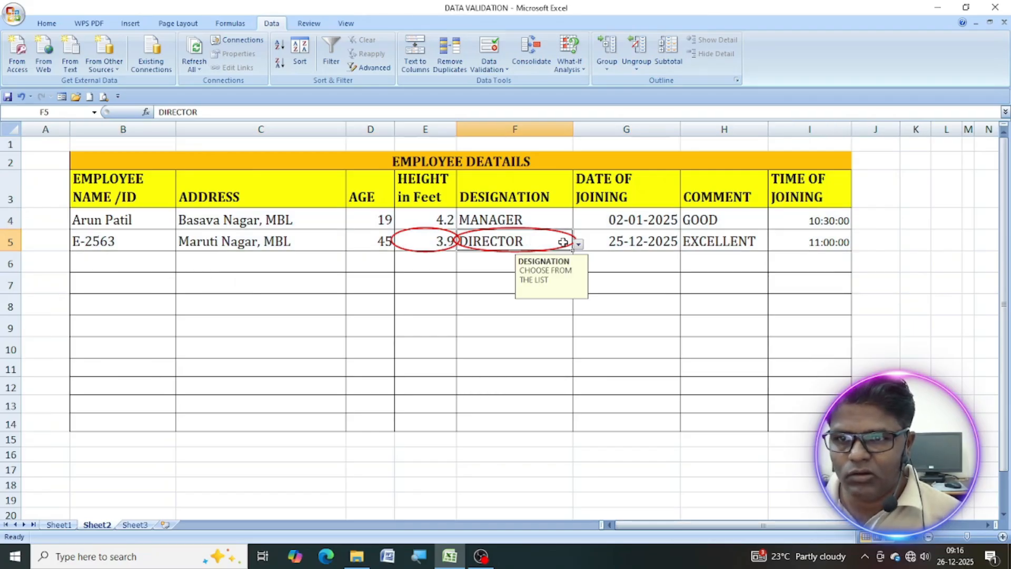
click(579, 245)
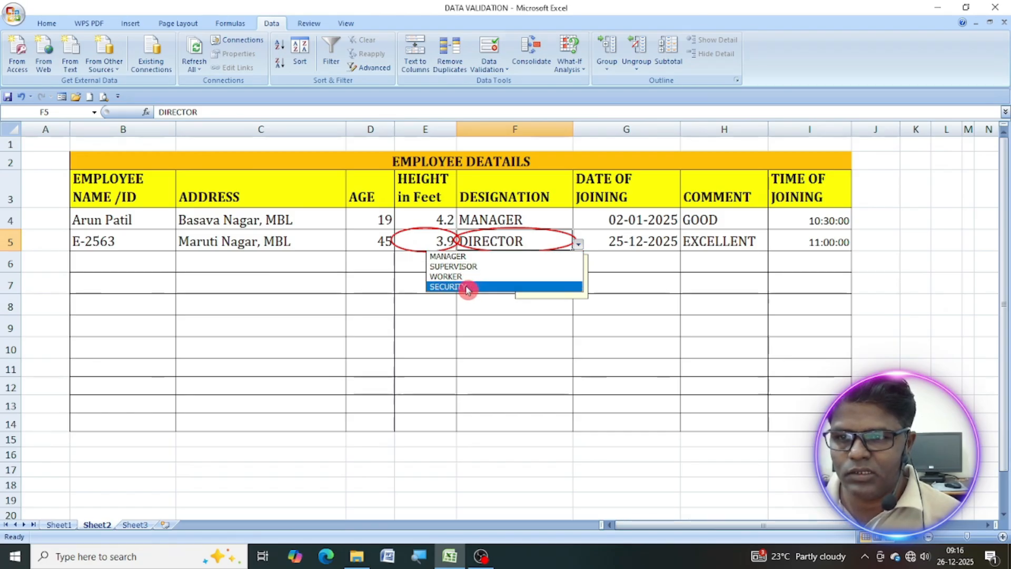
click(507, 241)
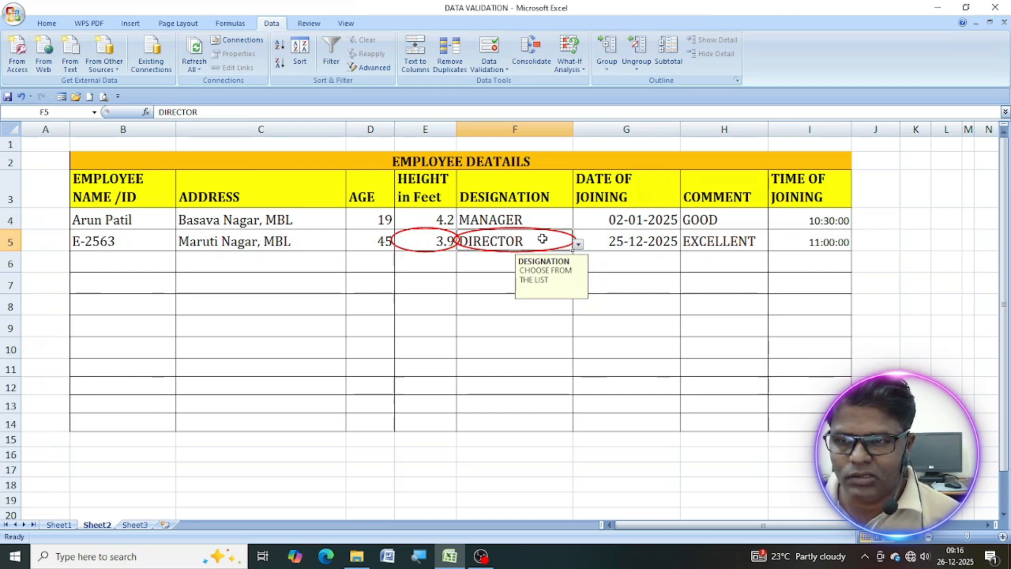
Select the employee records B4:I5 and clear the validation circles.
drag(416, 244, 513, 240)
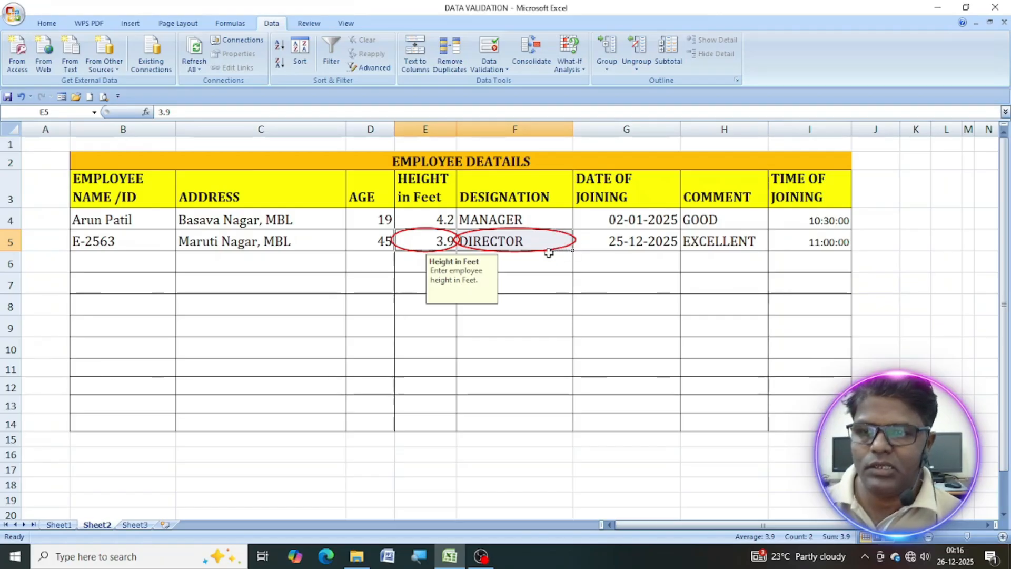
click(490, 75)
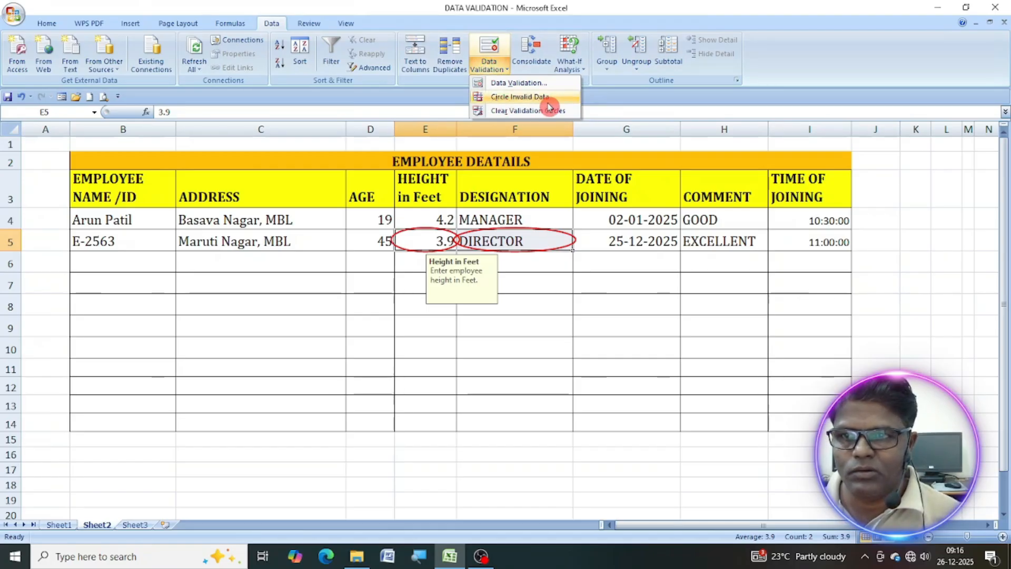
click(104, 221)
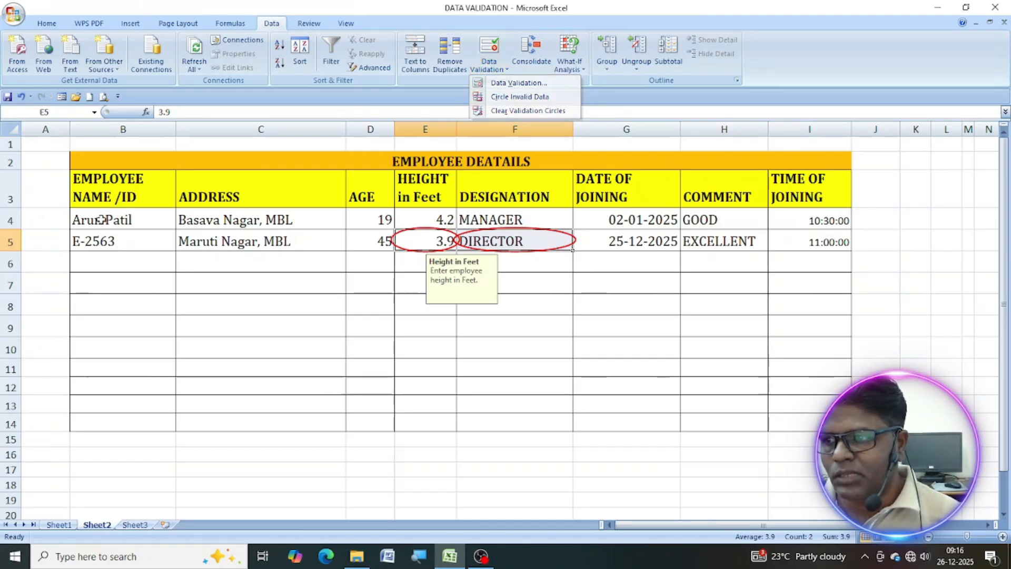
click(290, 234)
drag(117, 217, 789, 241)
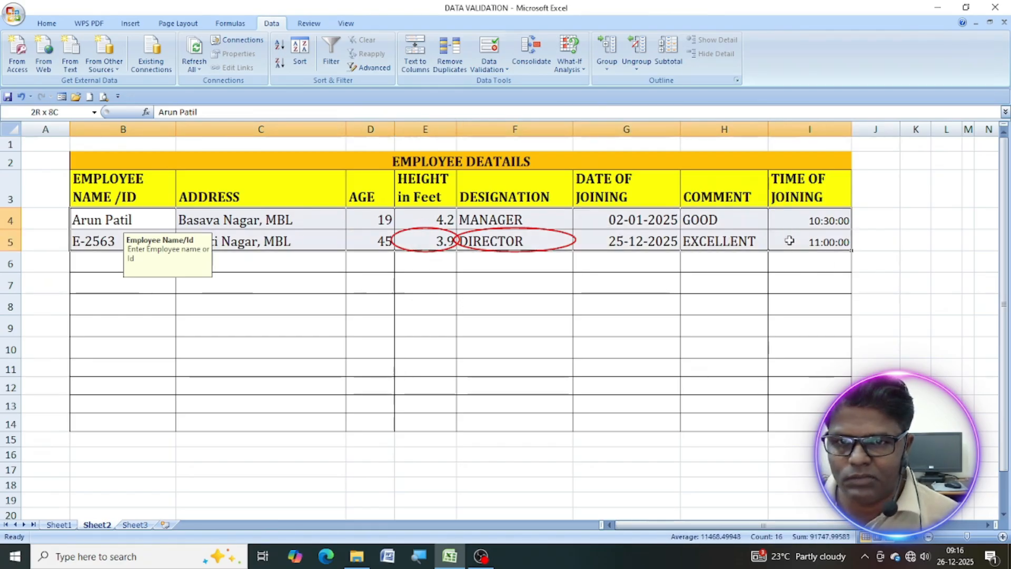
click(494, 70)
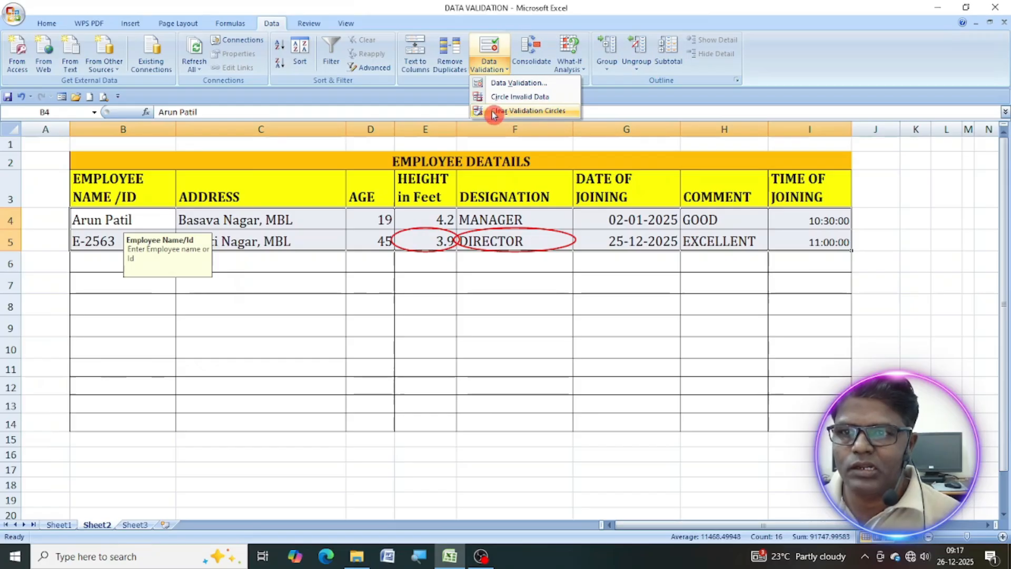
click(544, 112)
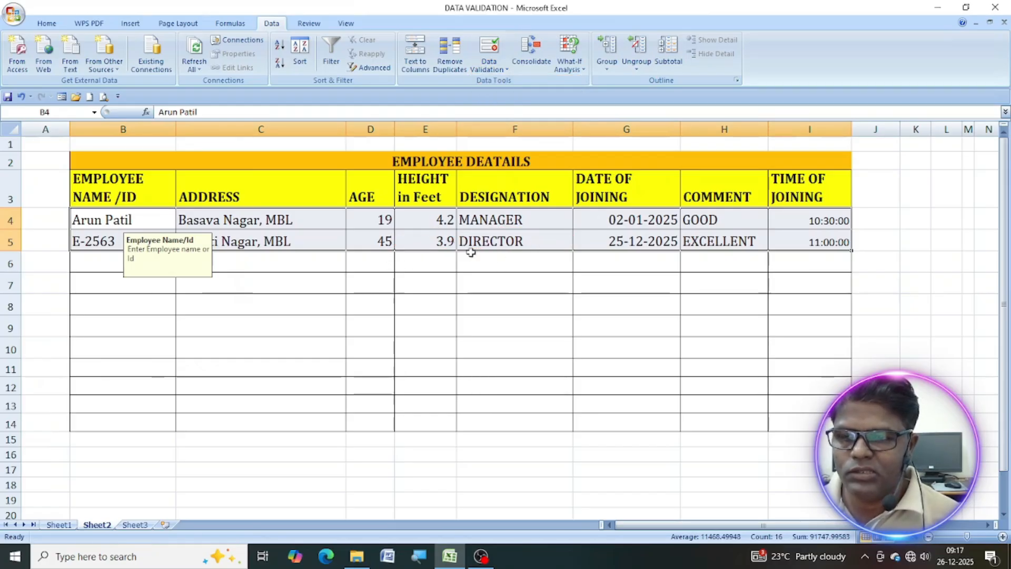
click(562, 241)
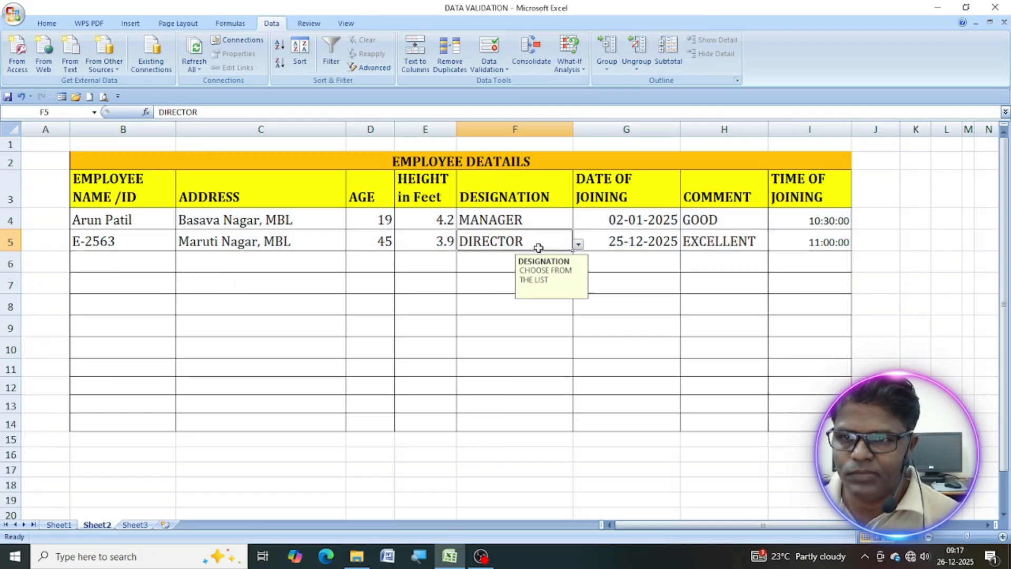
click(477, 305)
click(490, 69)
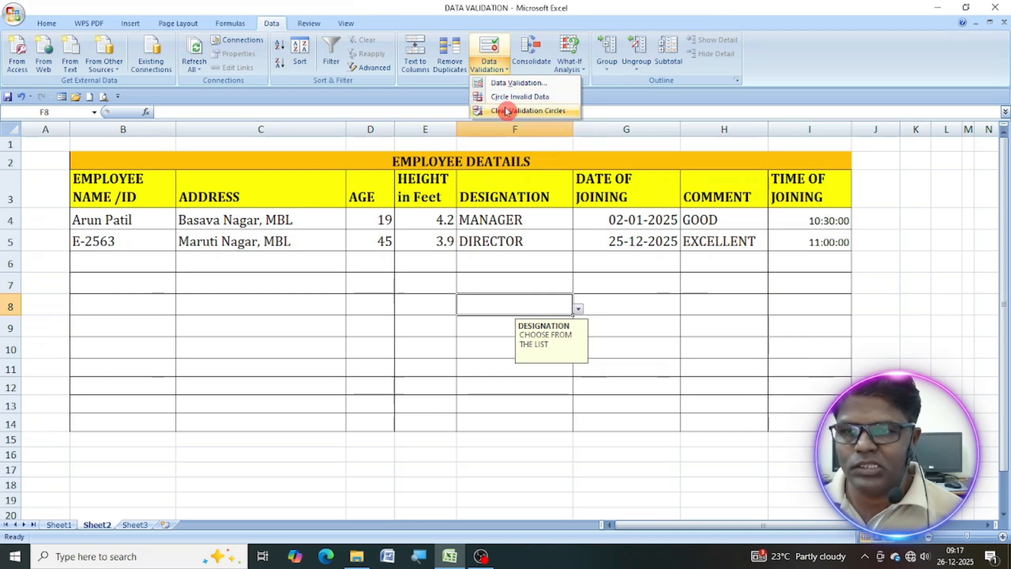
click(509, 291)
click(507, 286)
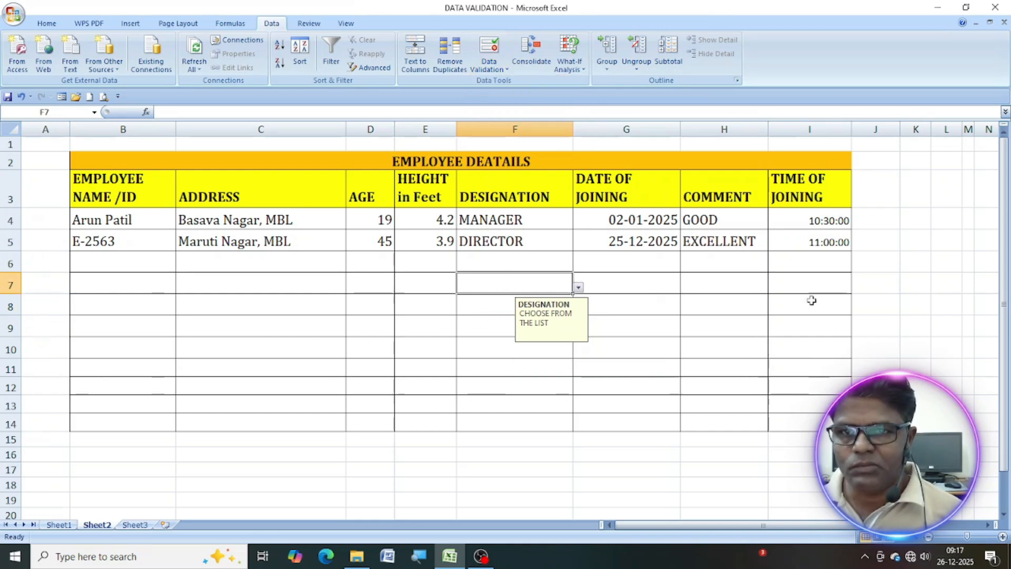
click(888, 283)
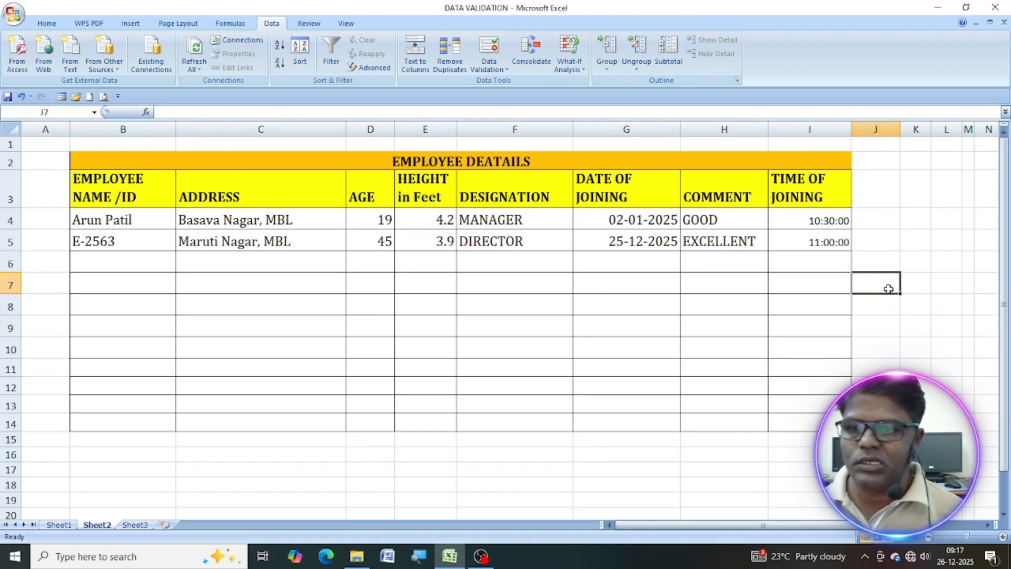